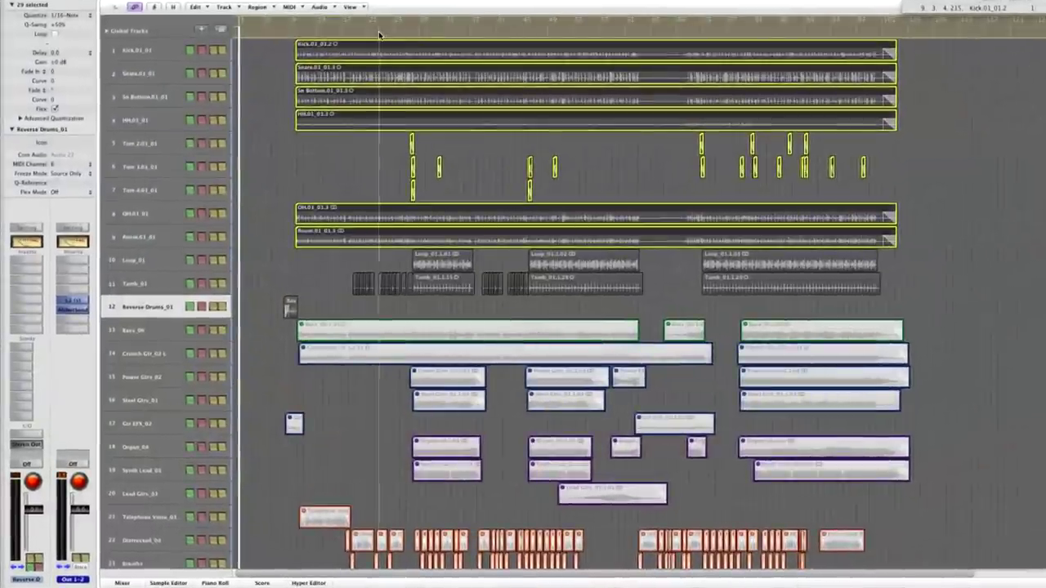
Start playing the song in the arrangement
double_click(379, 34)
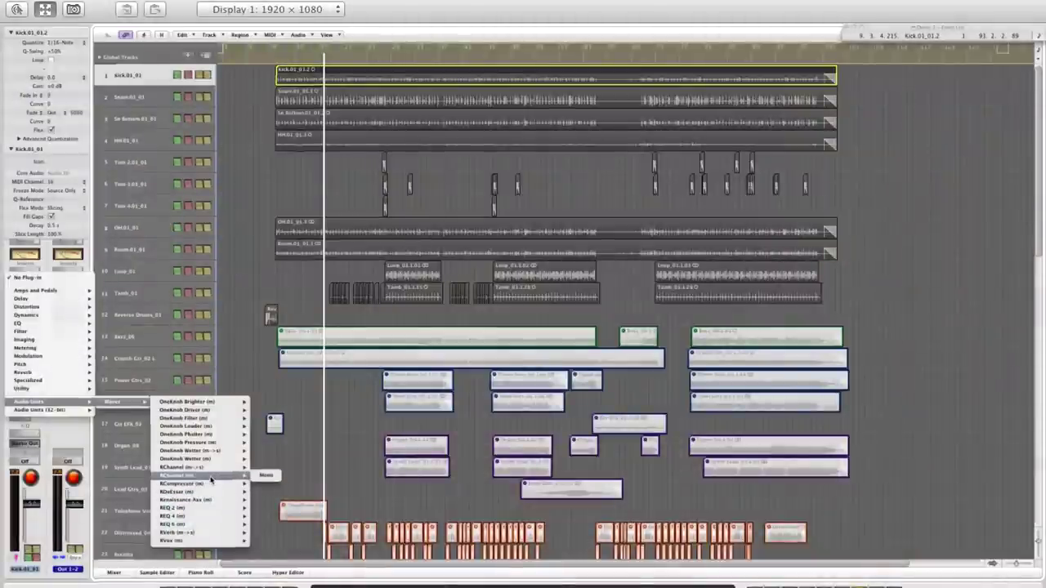
Insert the mono Waves RChannel plug-in on the Kick.01_01 track
left_click(265, 474)
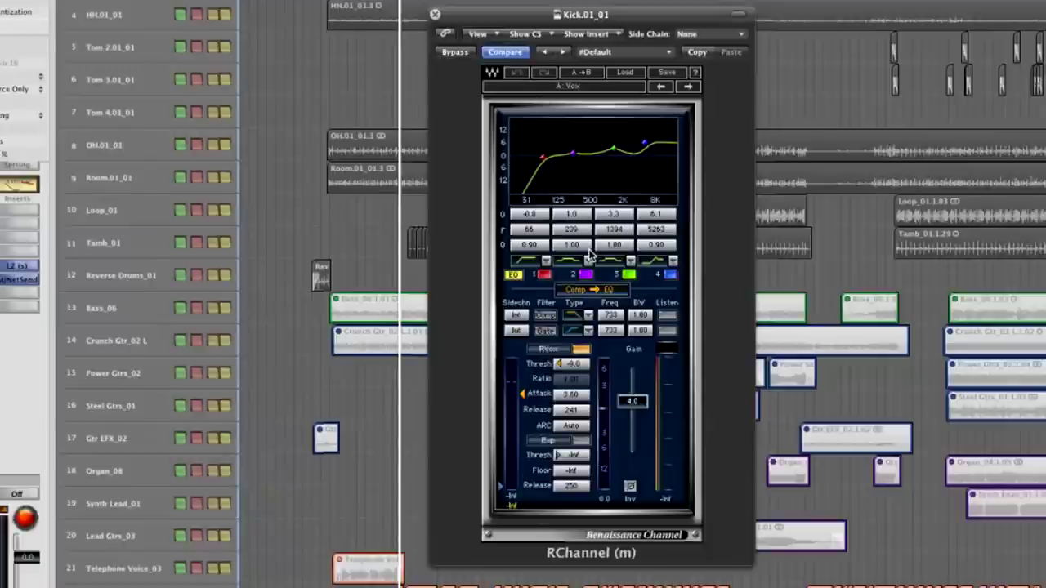
Switch RChannel's dynamics from RVox to RComp and turn on the expander in Gate mode
left_click(556, 351)
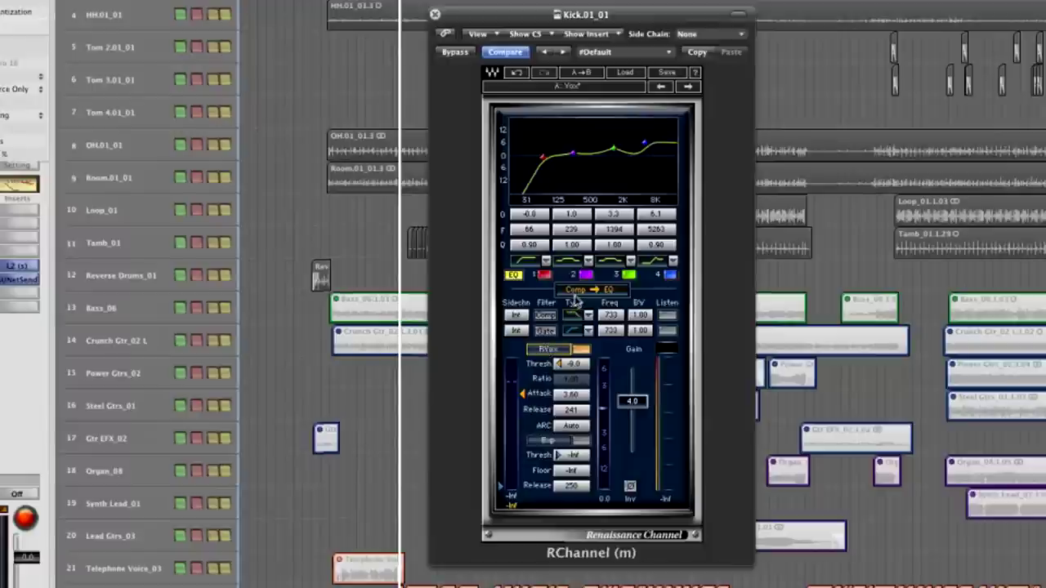
left_click(570, 349)
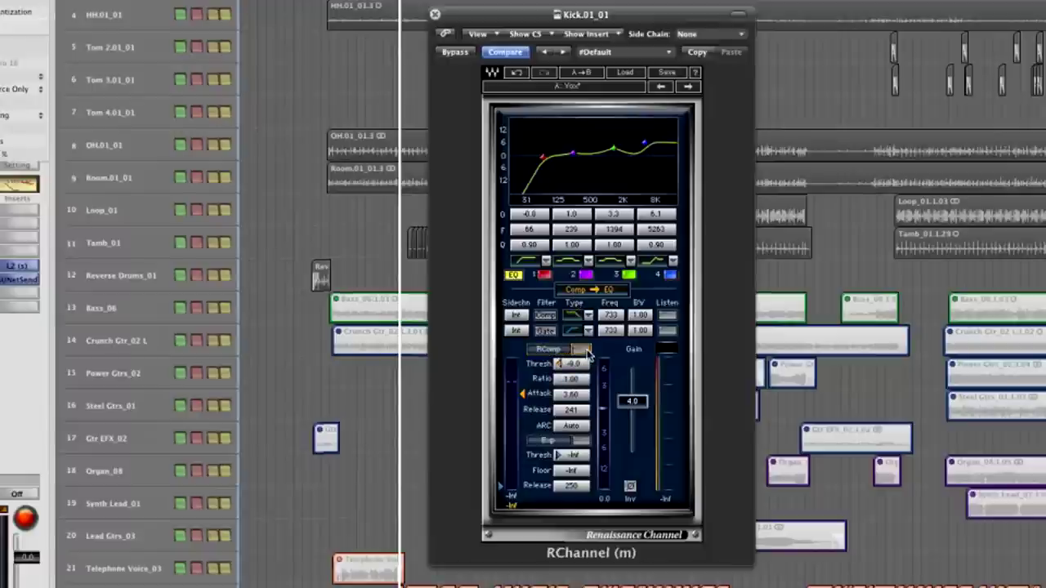
left_click(579, 441)
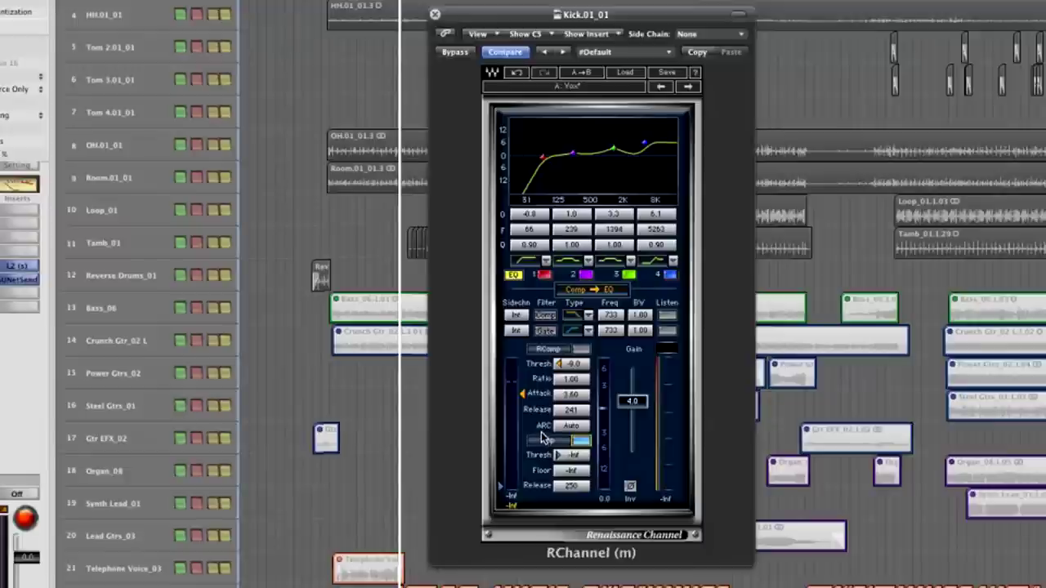
left_click(545, 441)
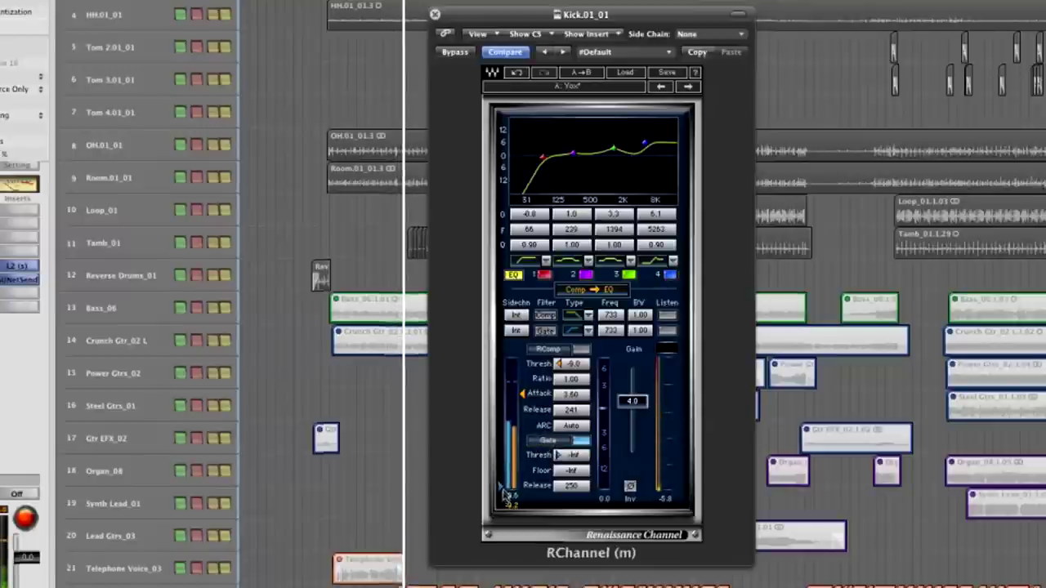
Raise the kick gate threshold to -18.1 and enable a high-pass sidechain filter
mouse_move(505, 493)
left_mouse_down()
mouse_move(526, 318)
mouse_move(526, 349)
left_mouse_up()
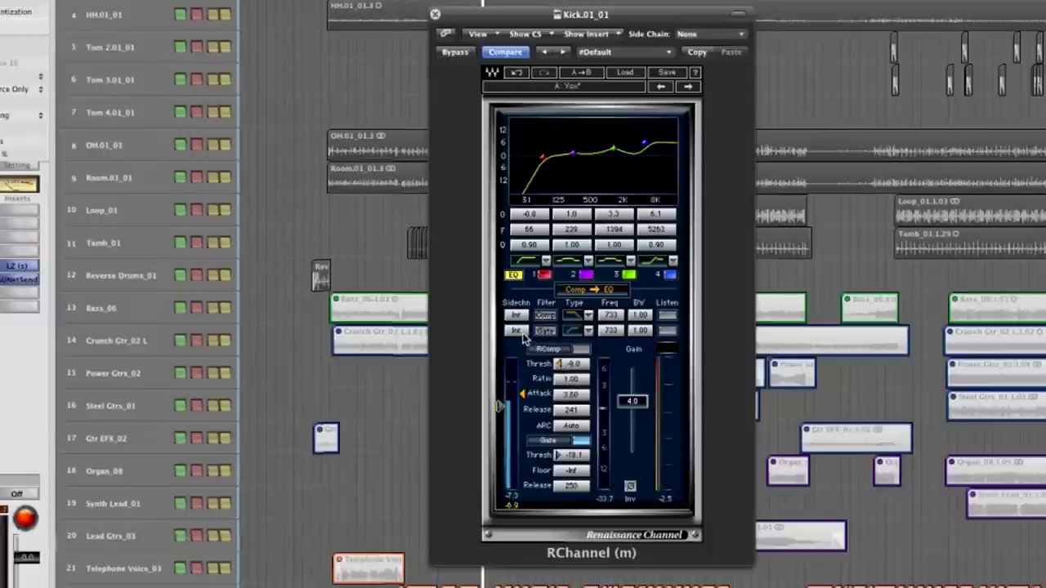
left_click(546, 332)
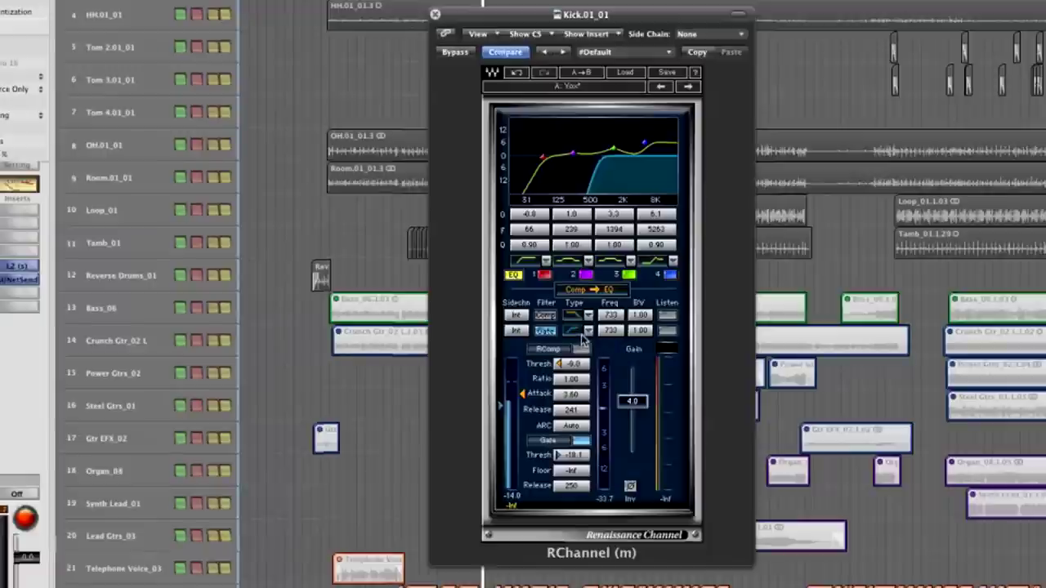
left_click_drag(582, 339, 585, 337)
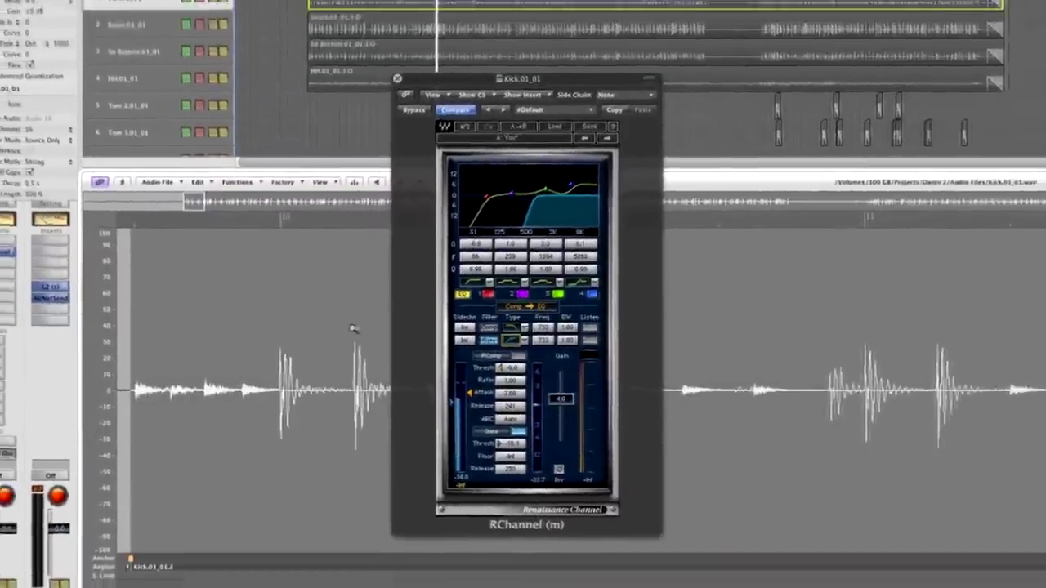
Move RChannel aside, zoom in and select the kick's first-hit decay, then close the Sample Editor
left_click_drag(353, 328, 381, 507)
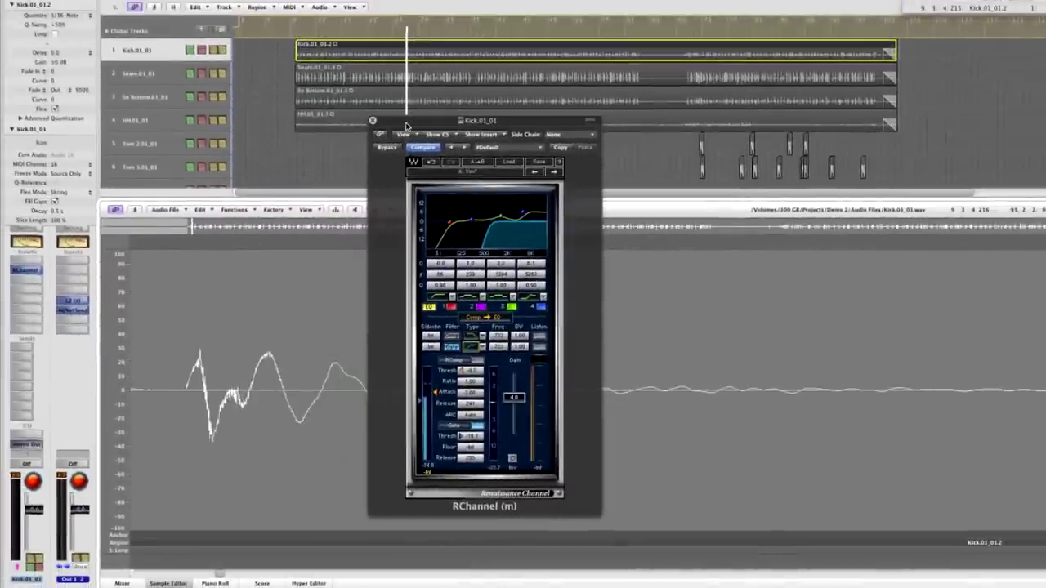
left_click_drag(406, 125, 935, 68)
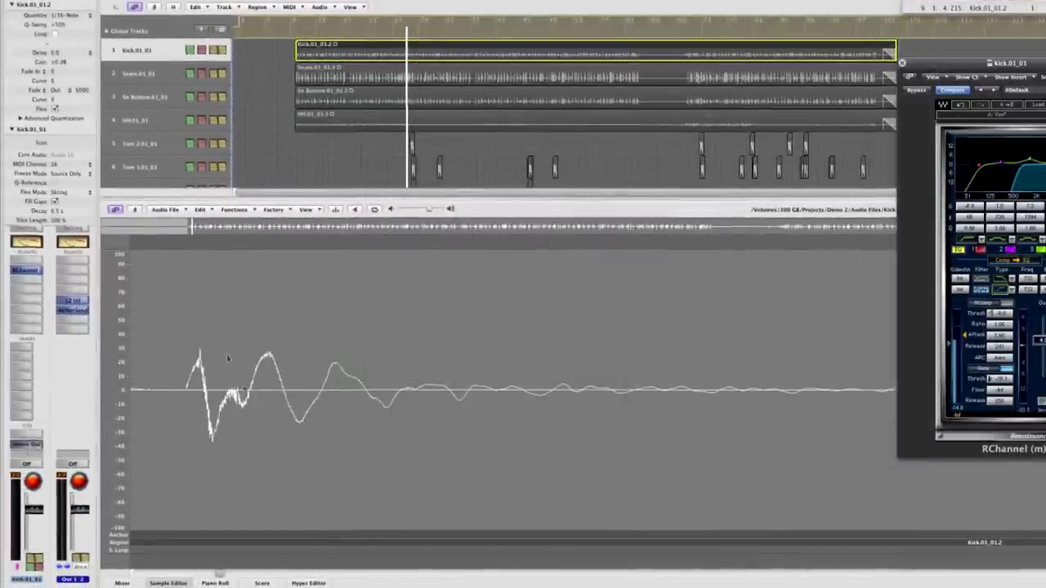
left_click_drag(283, 327, 196, 449)
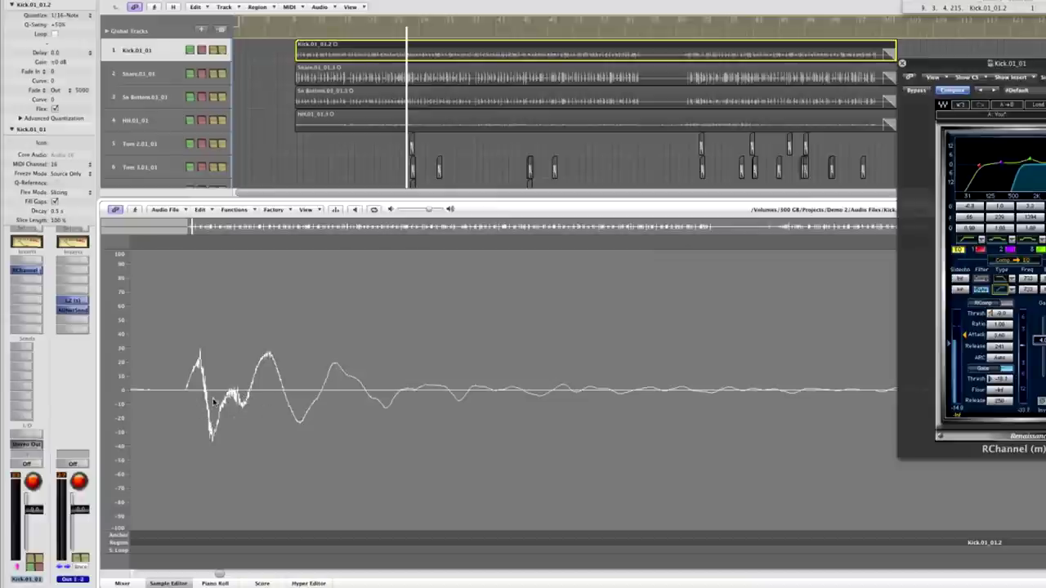
left_click_drag(254, 394, 490, 402)
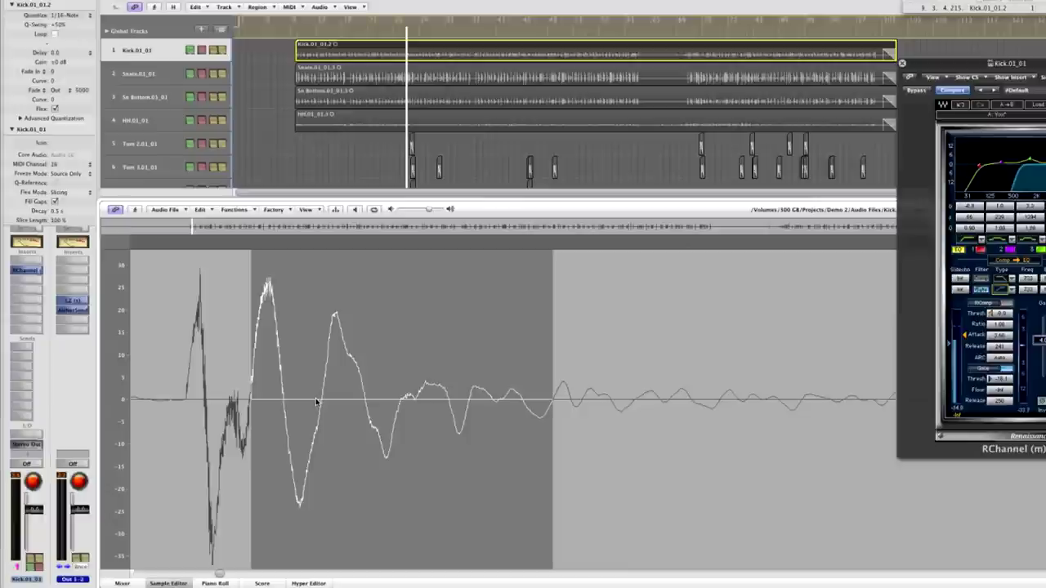
left_click(176, 583)
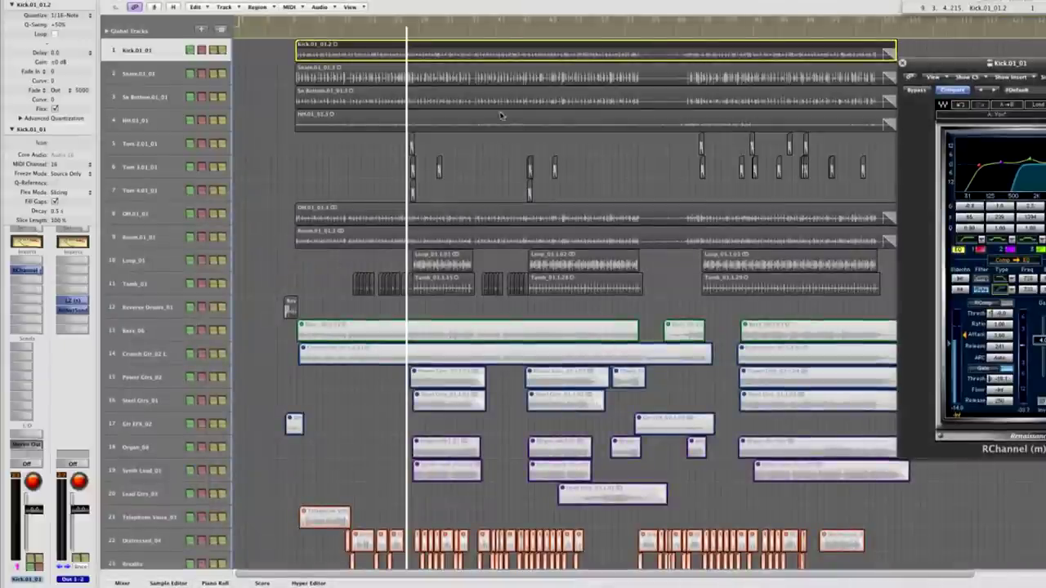
Set the kick gate to threshold -29.0, release 105 and sidechain filter frequency 377
left_click_drag(936, 65, 337, 165)
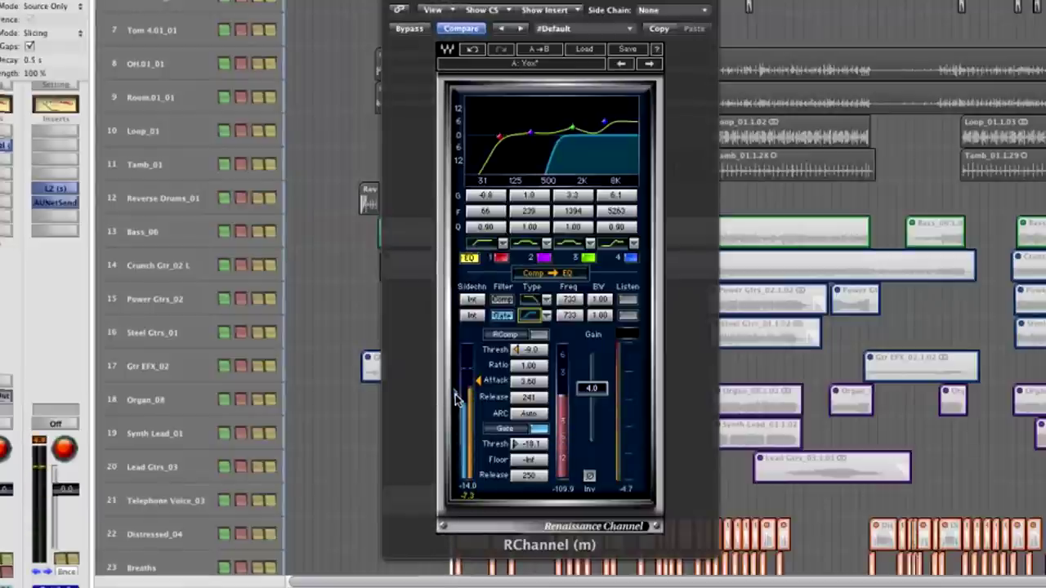
left_click_drag(456, 398, 458, 433)
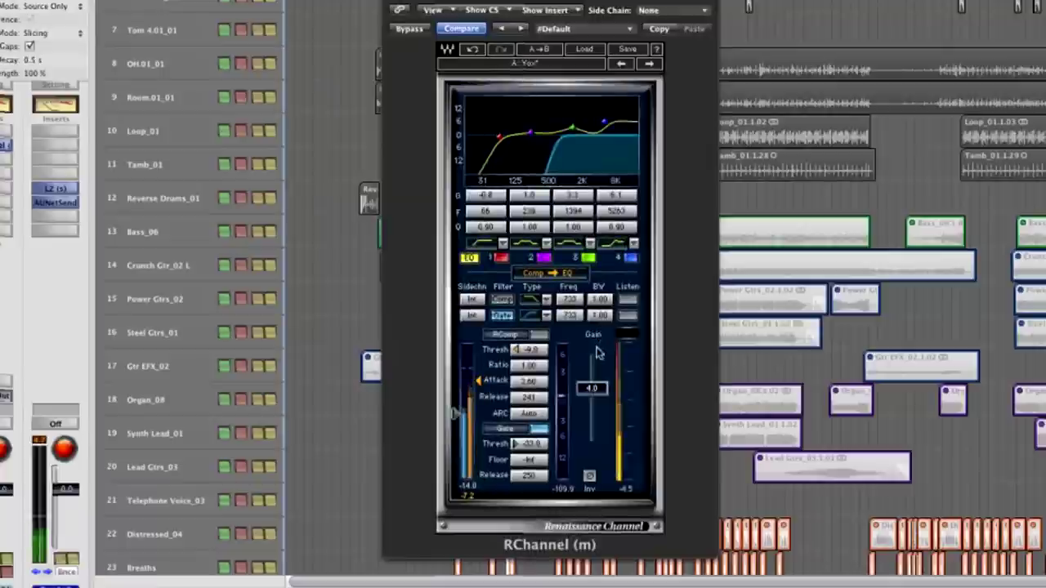
mouse_move(537, 481)
left_mouse_down()
mouse_move(527, 509)
mouse_move(531, 466)
left_mouse_up()
left_click_drag(463, 417, 456, 397)
left_click_drag(569, 314, 536, 354)
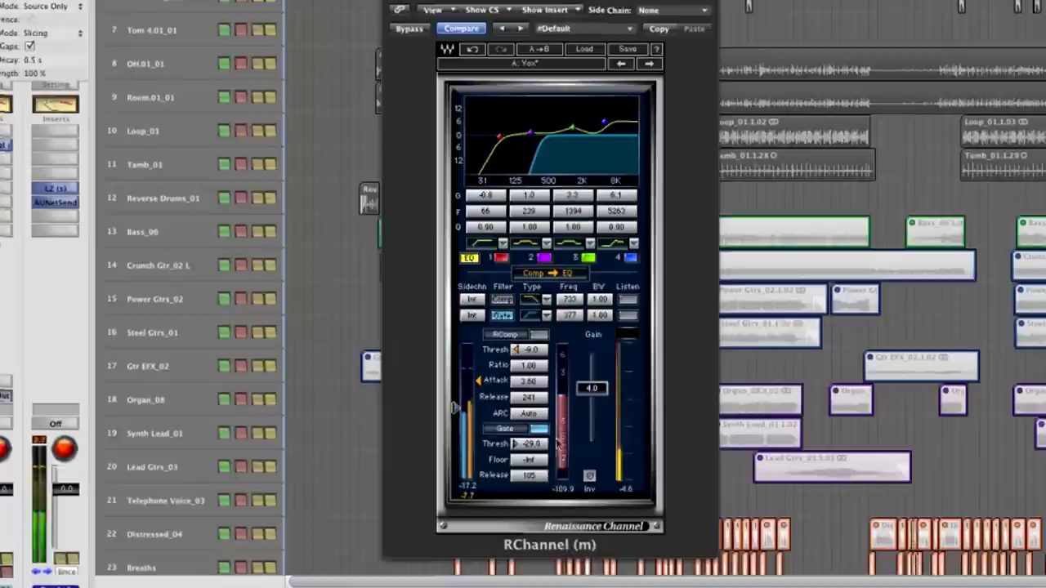
Switch the gate back to expander, disable RChannel's EQ and turn off Bypass
left_click(504, 429)
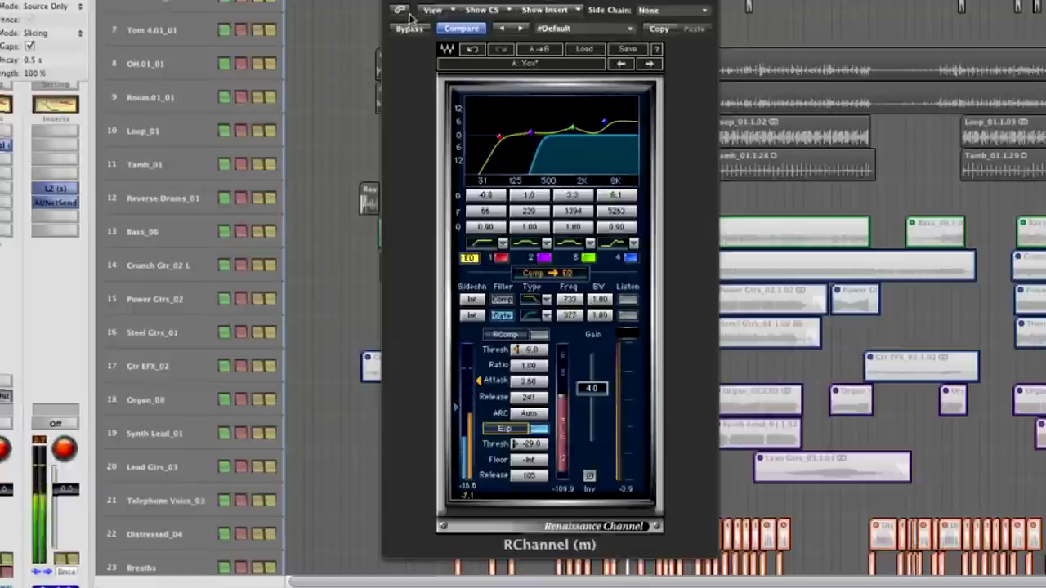
left_click(468, 259)
left_click(412, 31)
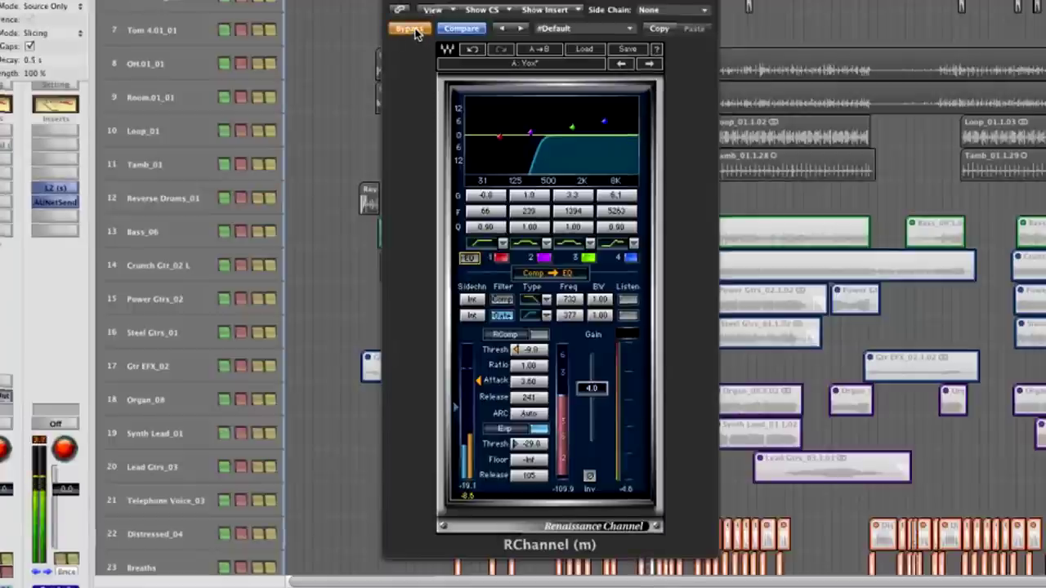
left_click(413, 31)
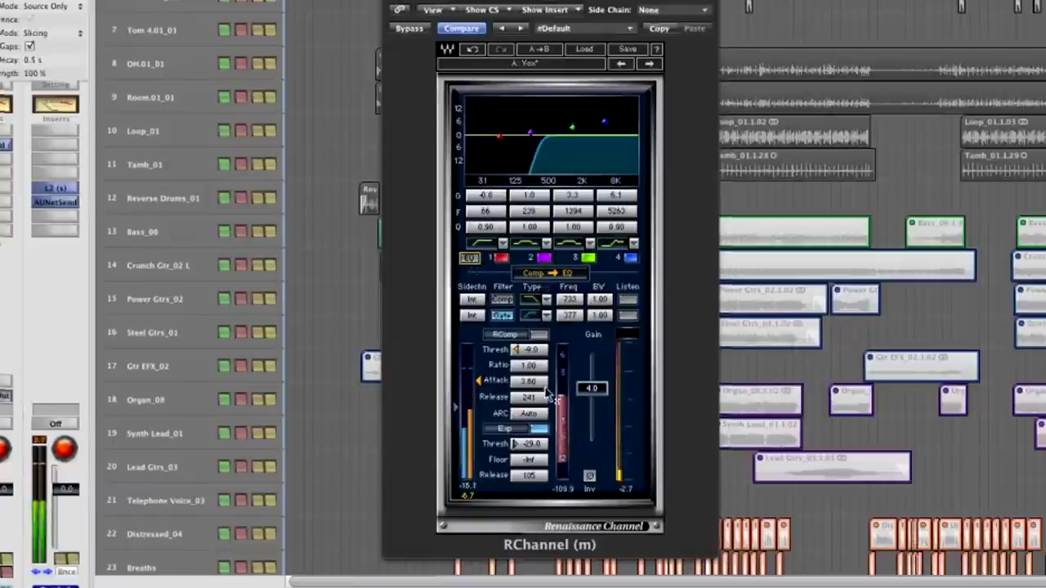
Enable RComp at threshold -13.3, ratio 4.04, attack 6.25, release 279, and turn on the expander
left_click(537, 335)
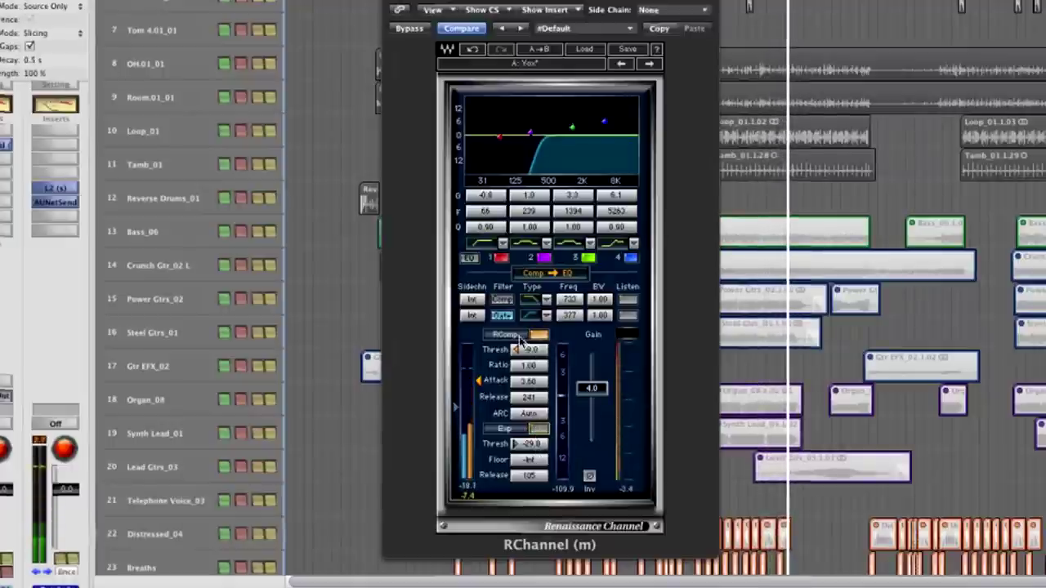
left_click_drag(533, 360, 555, 273)
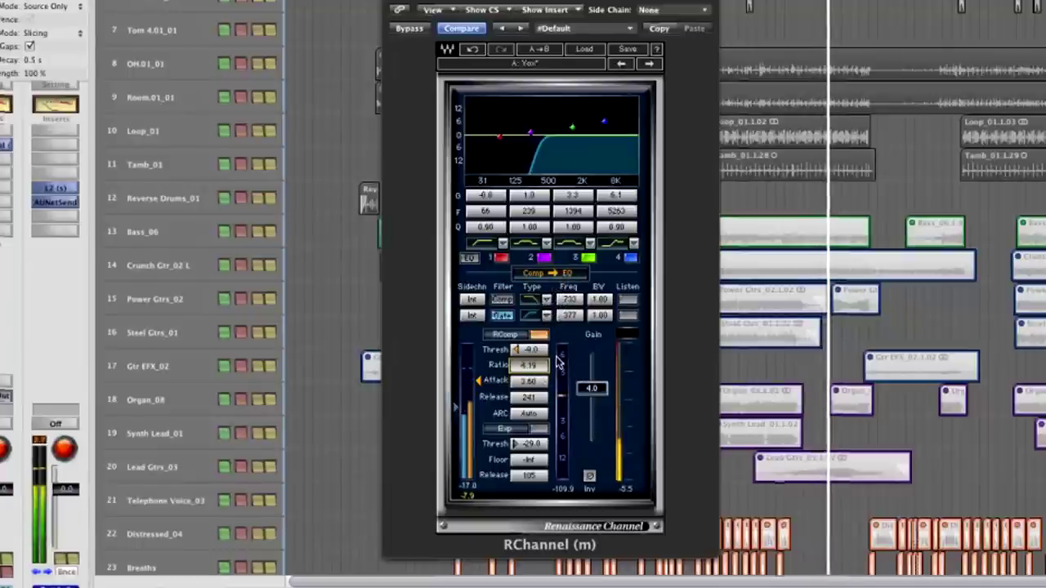
left_click_drag(531, 350, 535, 382)
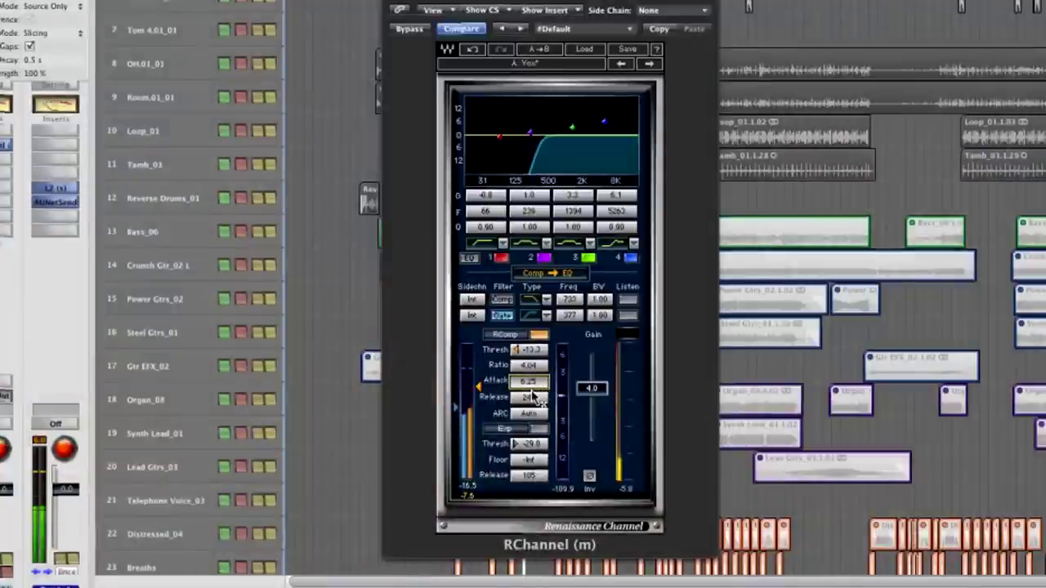
left_click(531, 398)
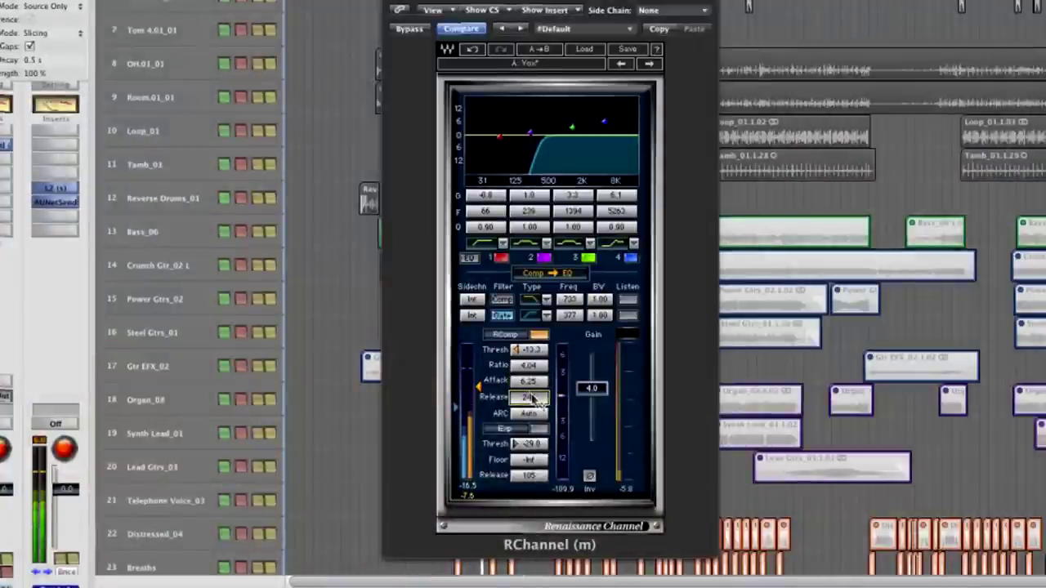
left_click_drag(537, 396, 537, 398)
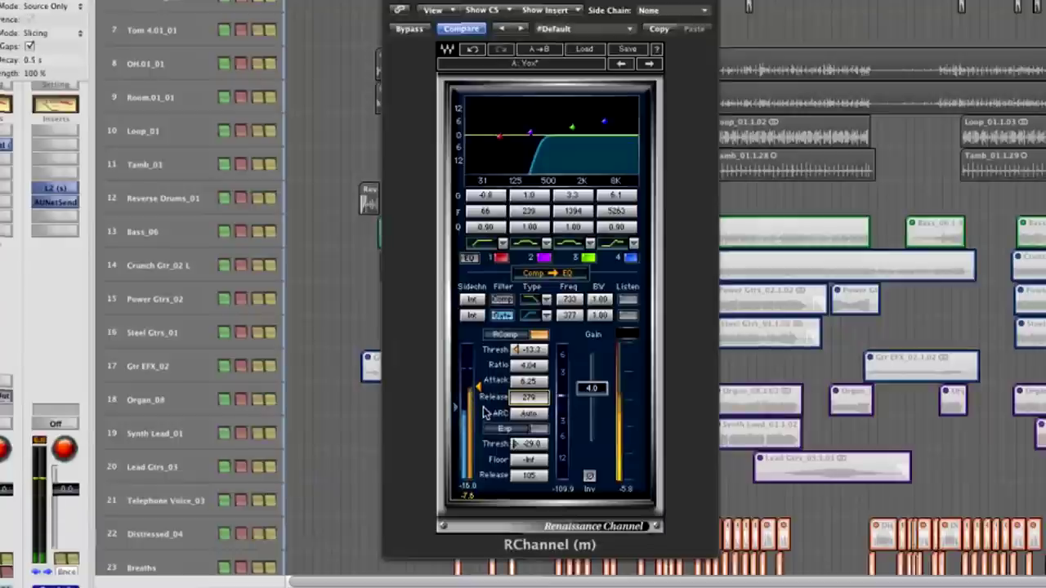
left_click(538, 428)
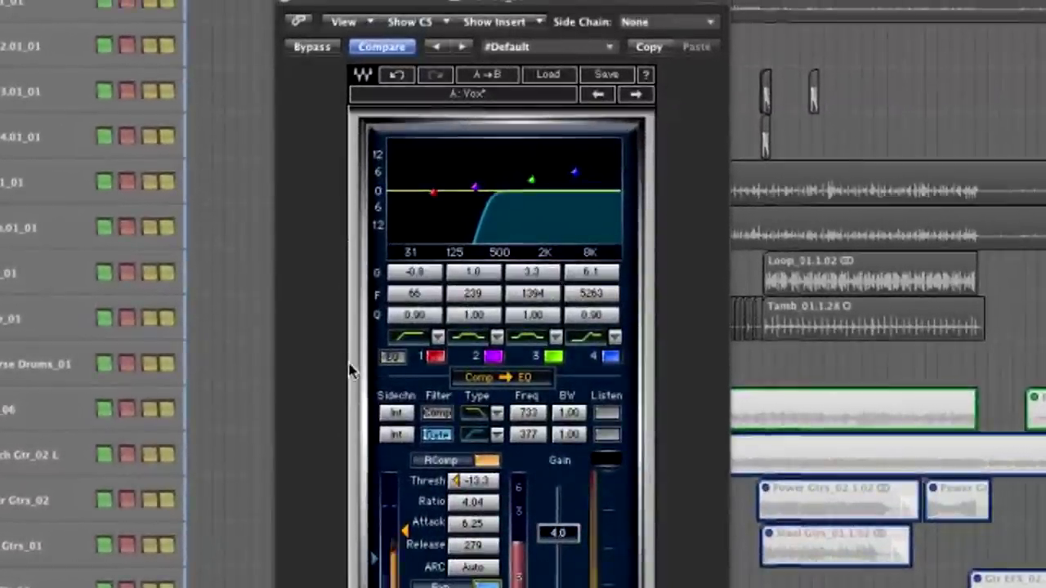
Re-enable the EQ, zero all band gains, and move band 1's low filter to 29 Hz at -1.4
left_click(392, 356)
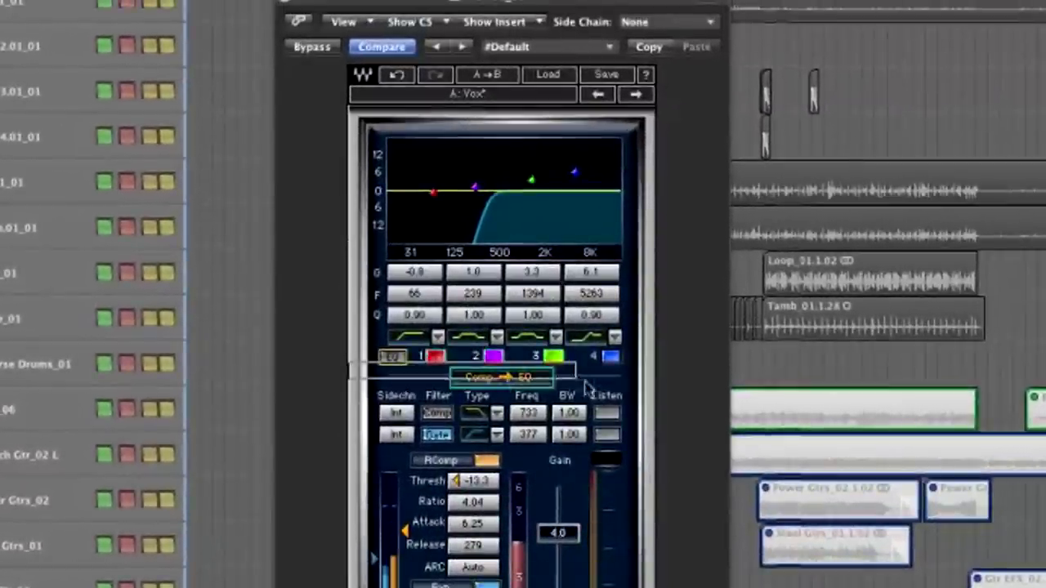
left_click(376, 270)
left_click(595, 278, "alt")
left_click(372, 269)
left_click(393, 357)
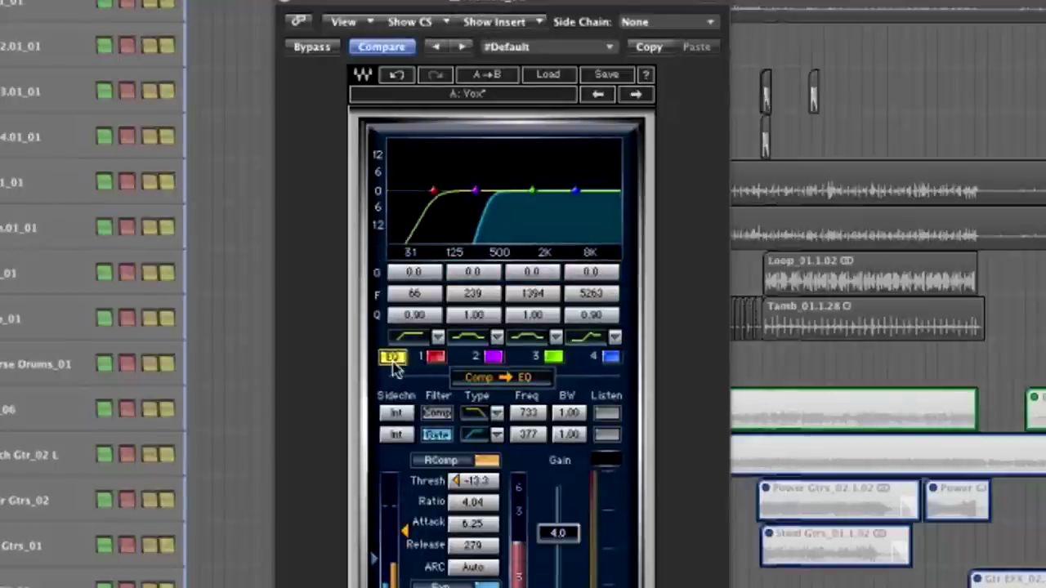
left_click_drag(433, 191, 374, 229)
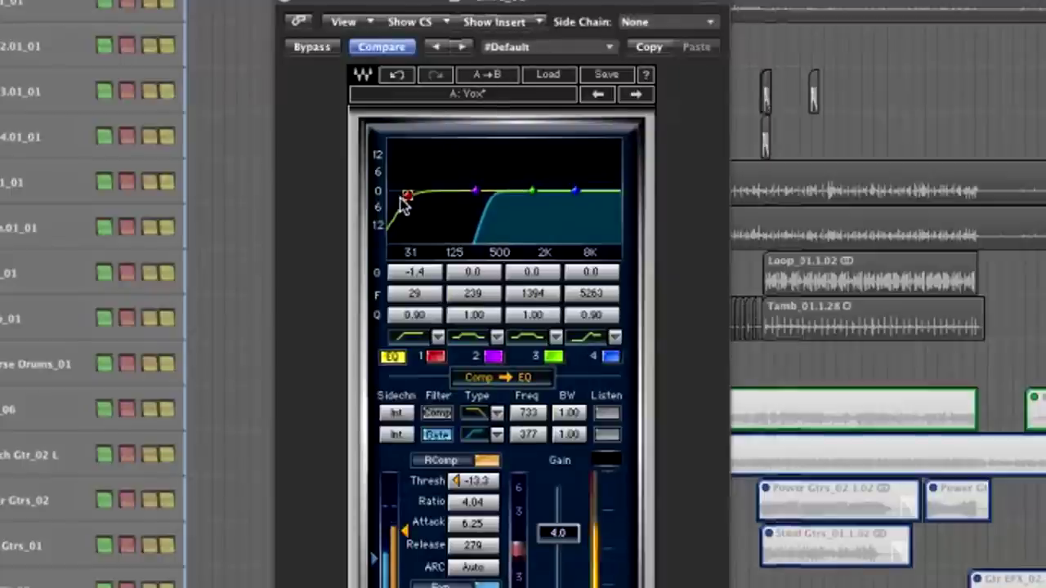
Make EQ band 2 a +1.5 dB low shelf at 63 Hz and boost band 3 around 2632 Hz
left_click(496, 337)
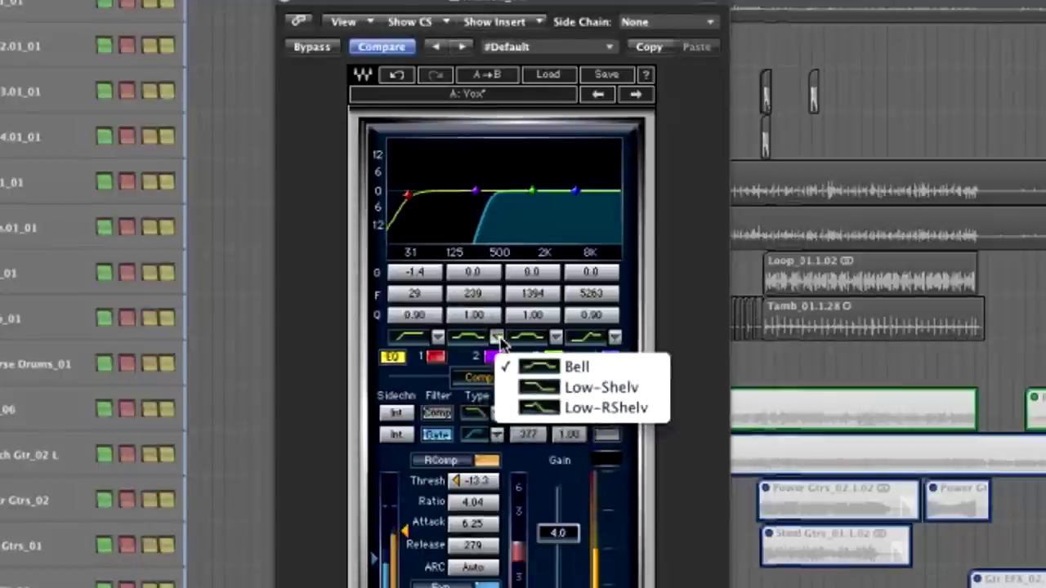
left_click(570, 387)
left_click_drag(490, 298, 444, 300)
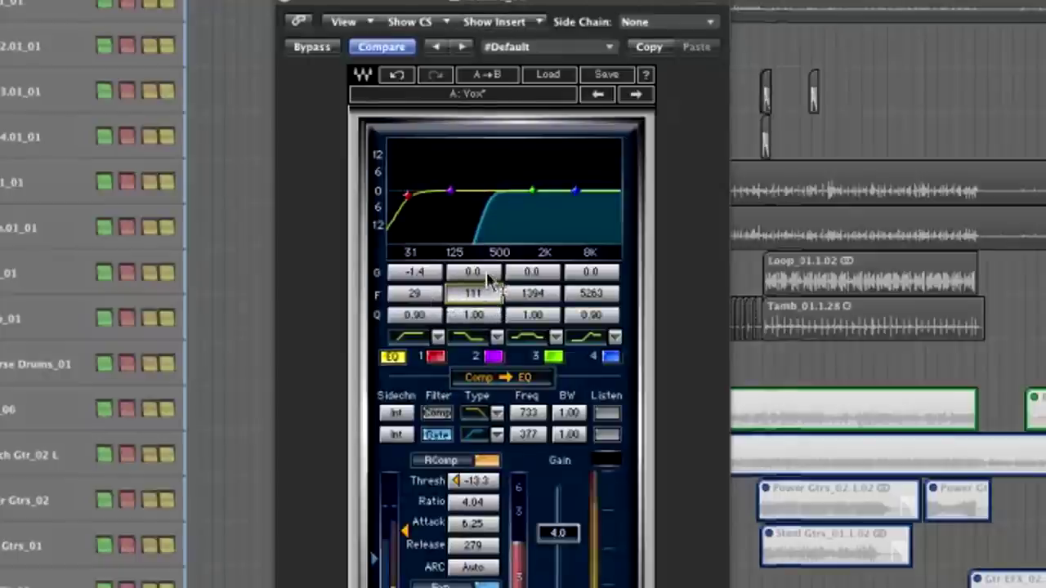
left_click_drag(488, 274, 488, 247)
left_click(479, 297)
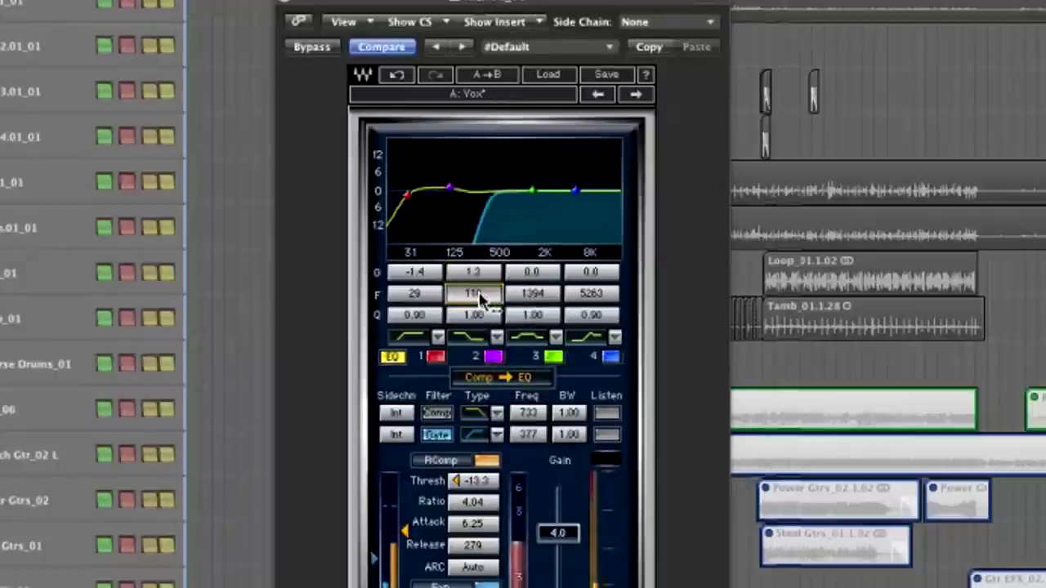
left_click_drag(480, 299, 427, 298)
left_click(488, 271)
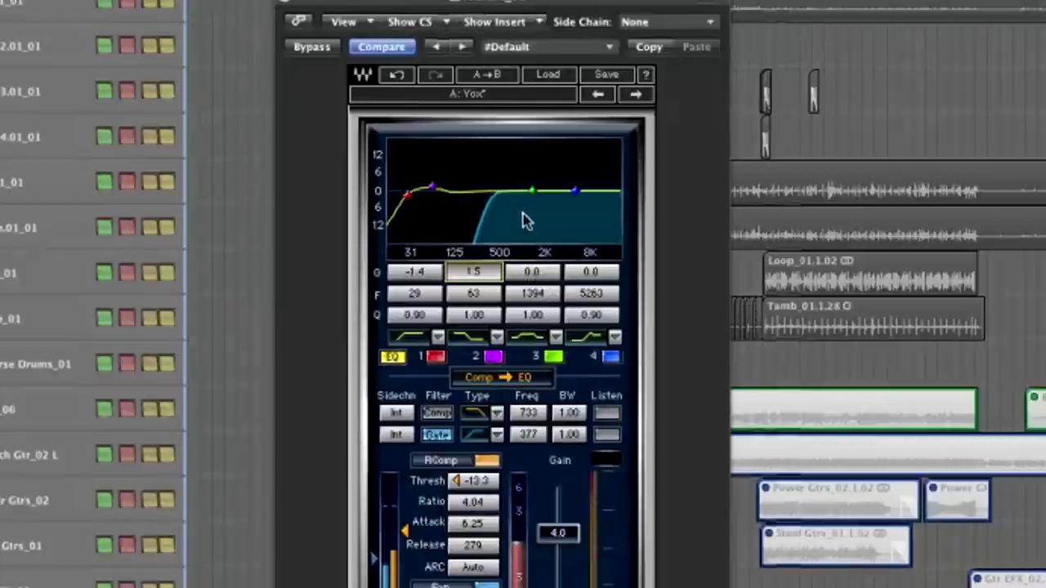
left_click_drag(533, 196, 551, 187)
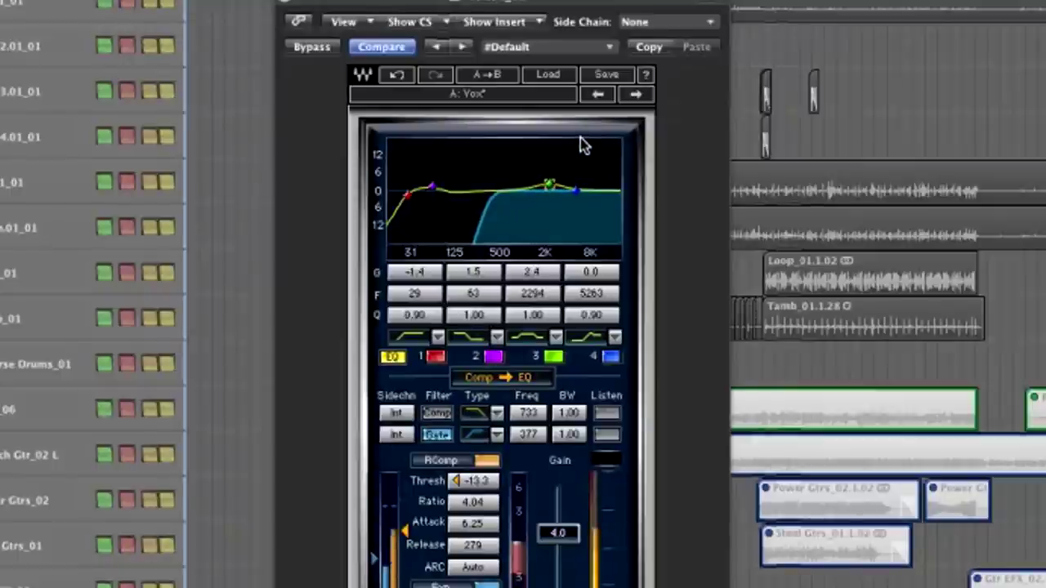
left_click_drag(584, 145, 604, 148)
Pull kick EQ band 3 down to 133 Hz at -0.7 dB and lift band 4 +1.7 dB at 3513 Hz
left_click(550, 191)
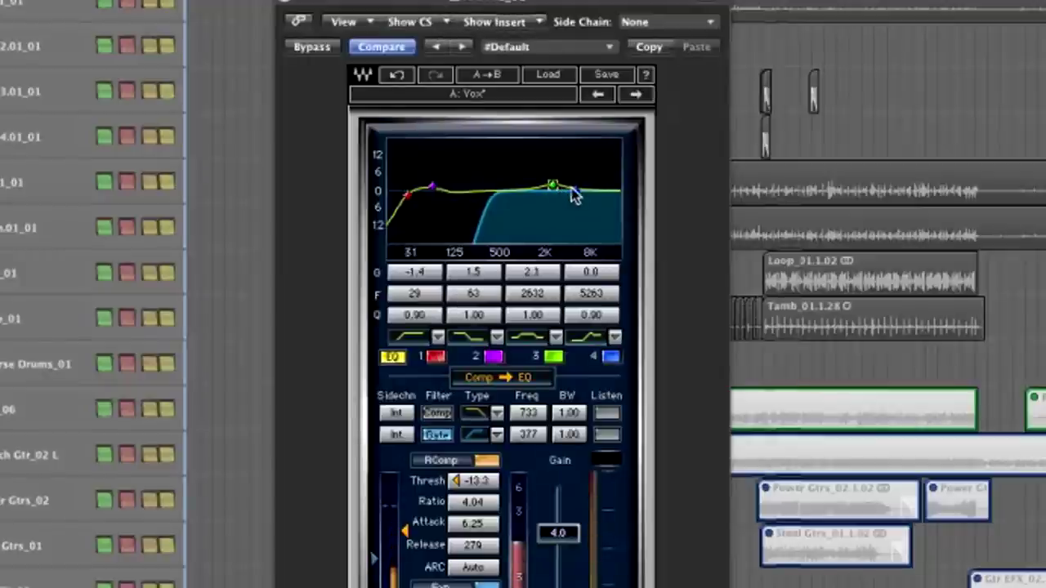
left_click_drag(556, 188, 421, 288)
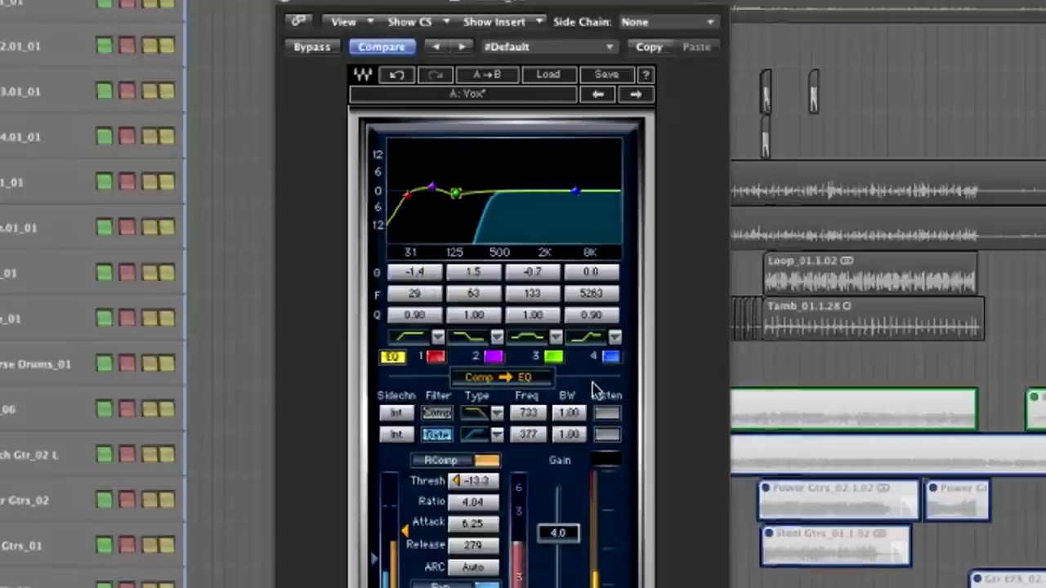
left_click(614, 337)
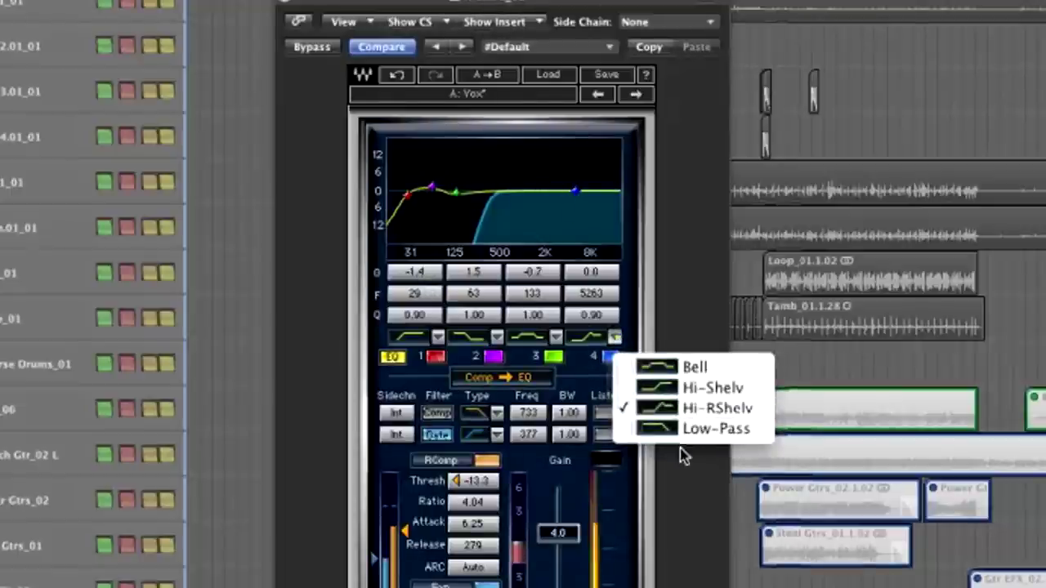
left_click(591, 196)
left_click_drag(576, 192, 535, 178)
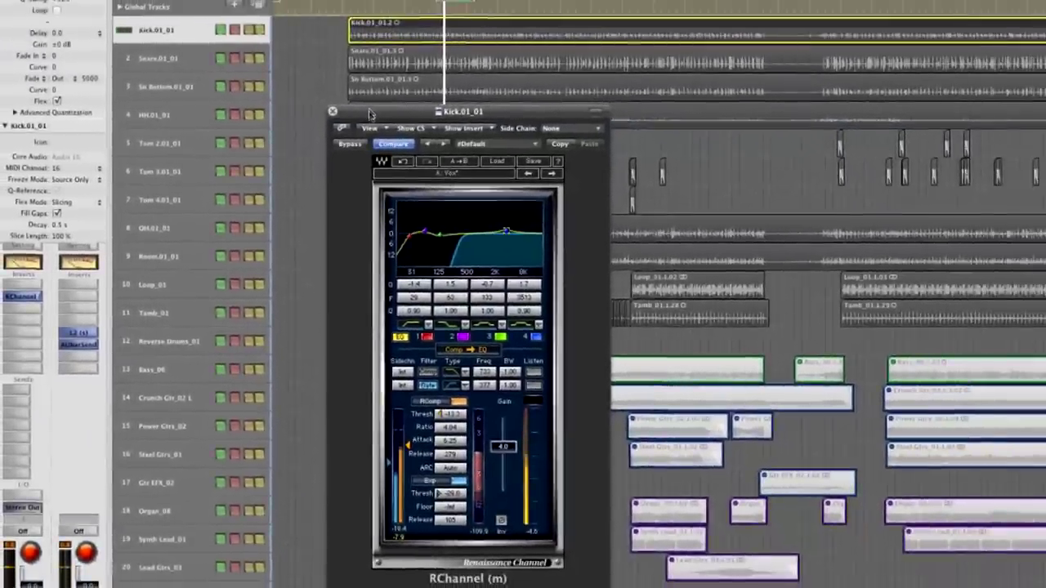
Select Snare.01_01, close the kick's RChannel window, and open the snare's RChannel beside the track list
left_click(416, 67)
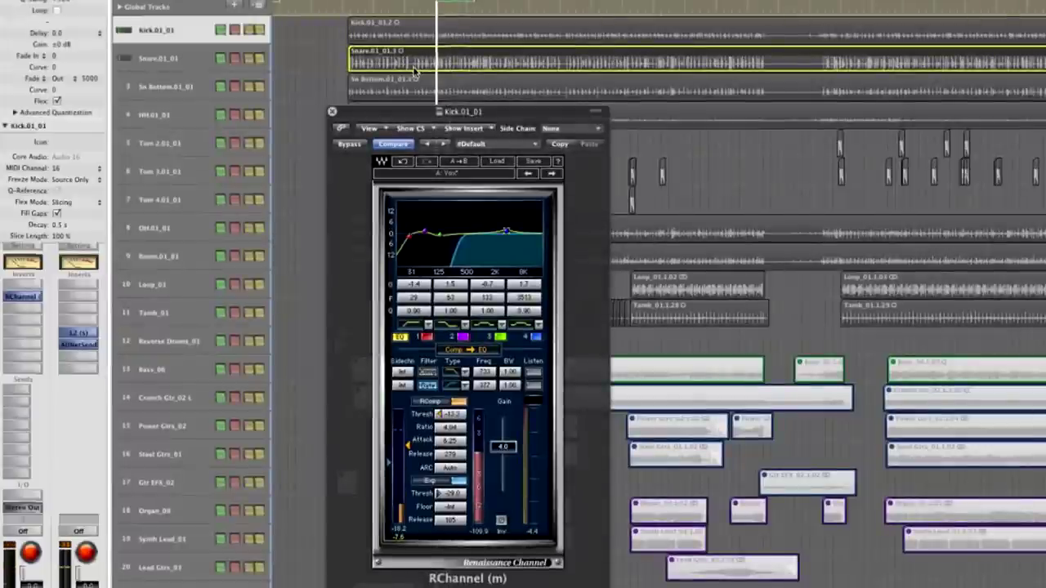
left_click(182, 35)
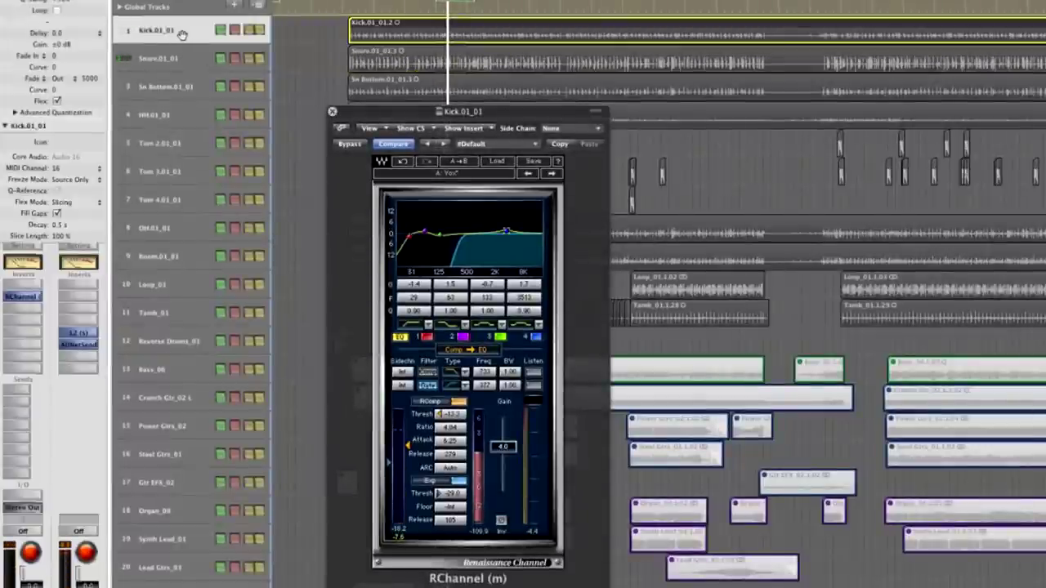
left_click(176, 58)
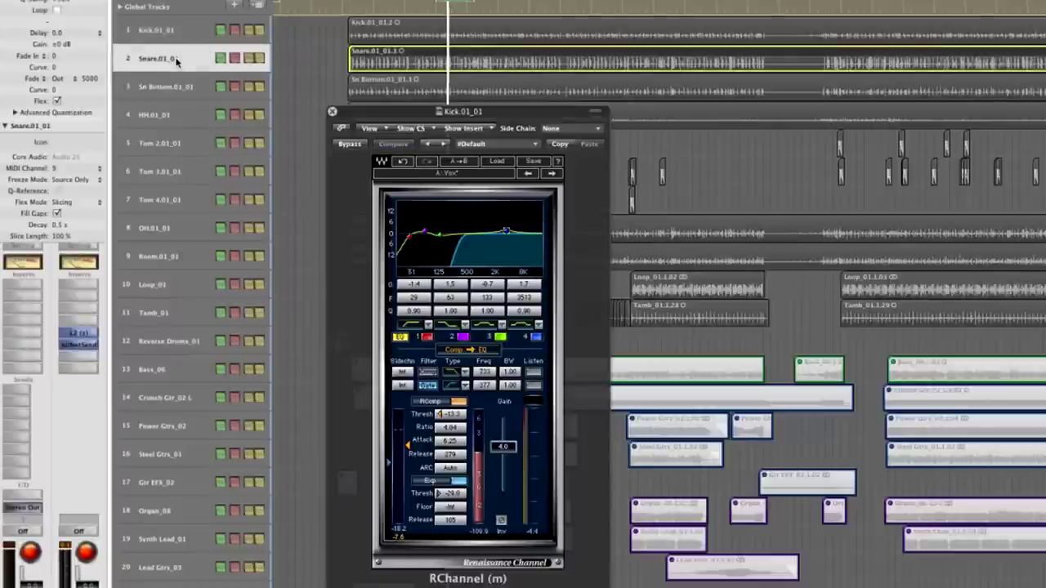
left_click(332, 112)
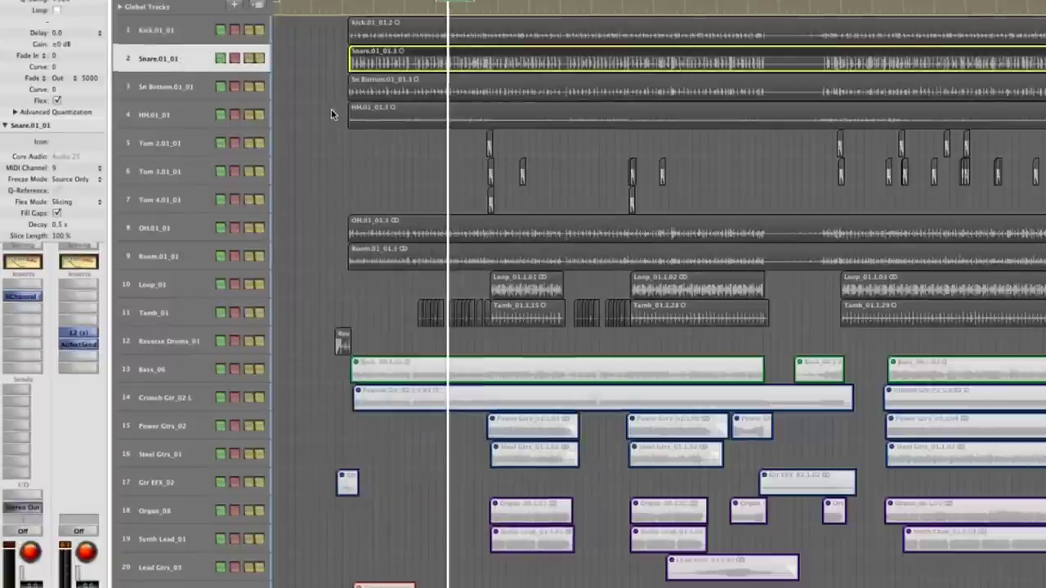
left_click(27, 300)
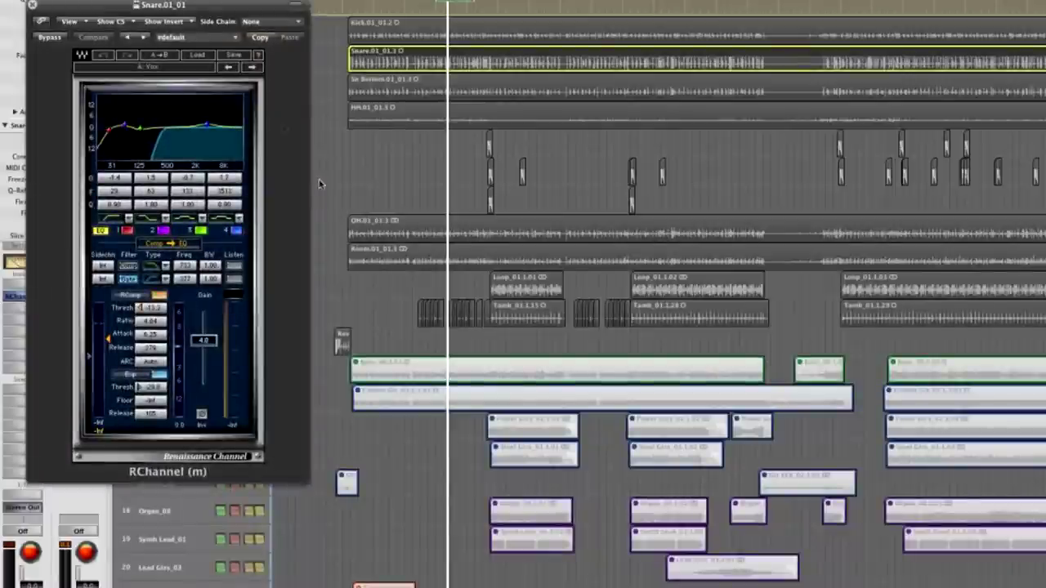
left_click_drag(207, 16, 724, 73)
left_click_drag(608, 234, 756, 239)
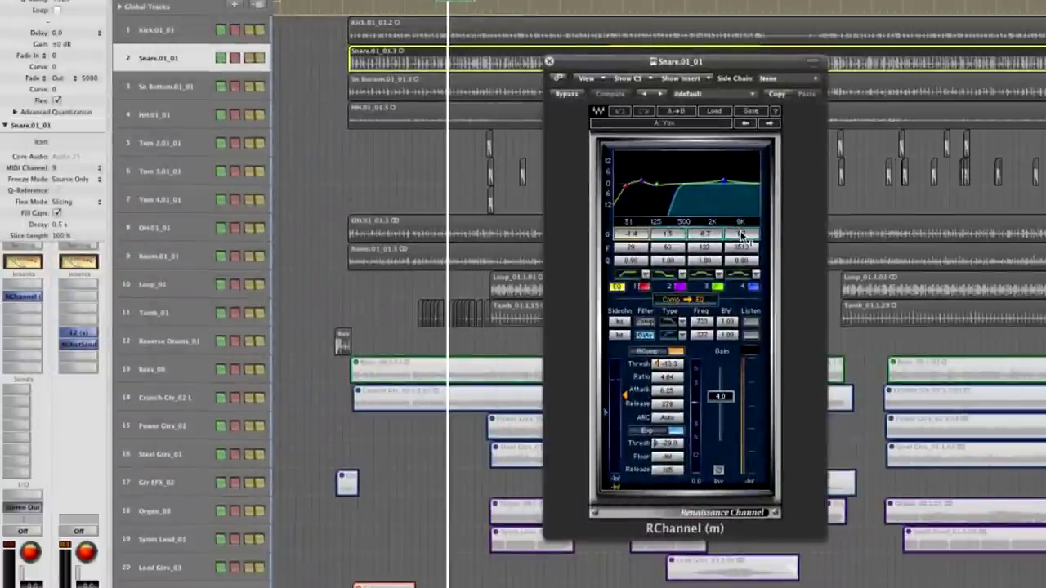
On the snare RChannel, turn the EQ off and set gain to 0.0. Make the expander a gate and re-enable the compressor
left_click(737, 237, "alt")
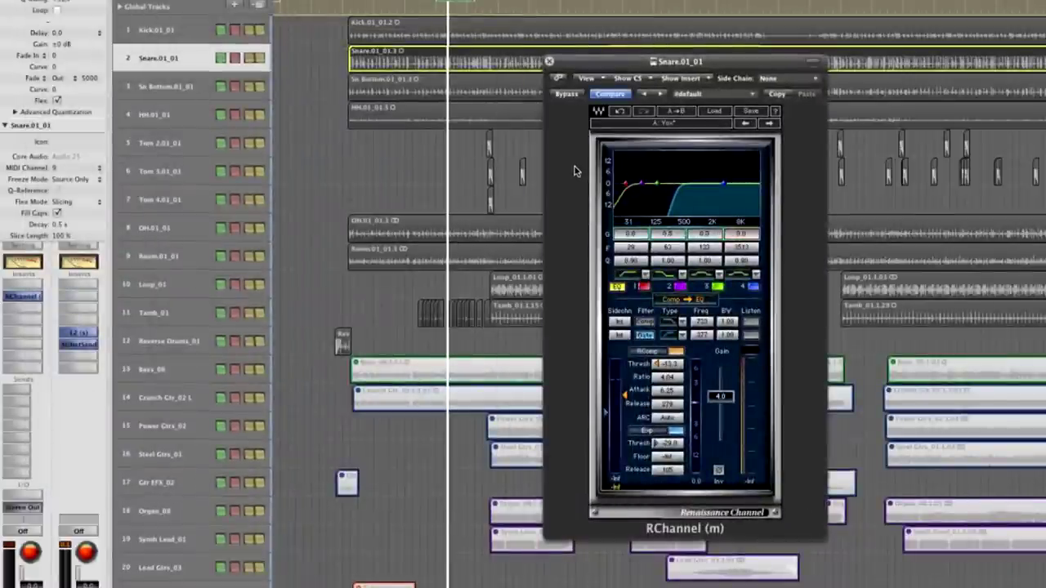
left_click(616, 288)
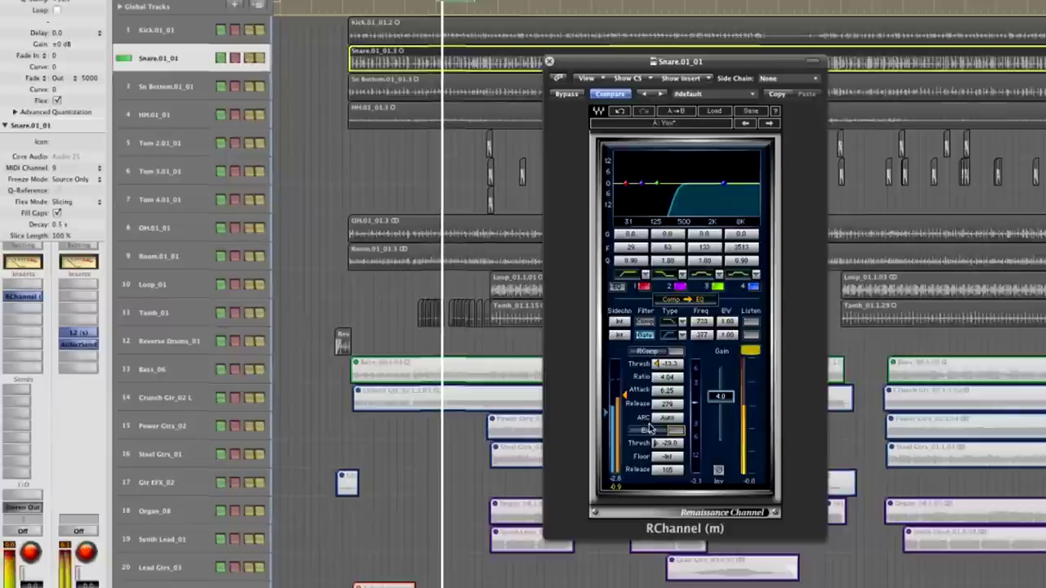
left_click(752, 351)
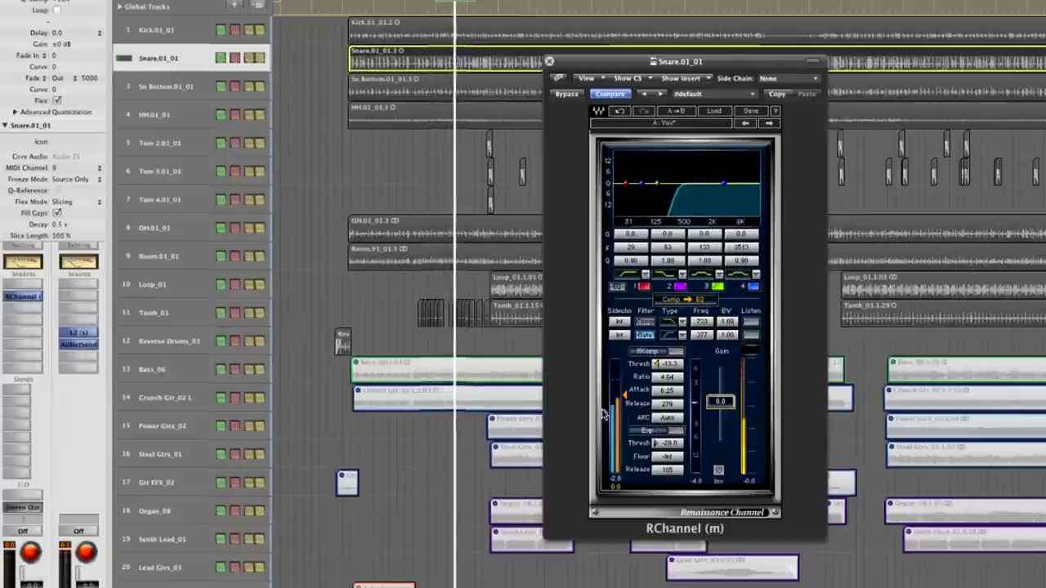
left_click_drag(603, 413, 611, 393)
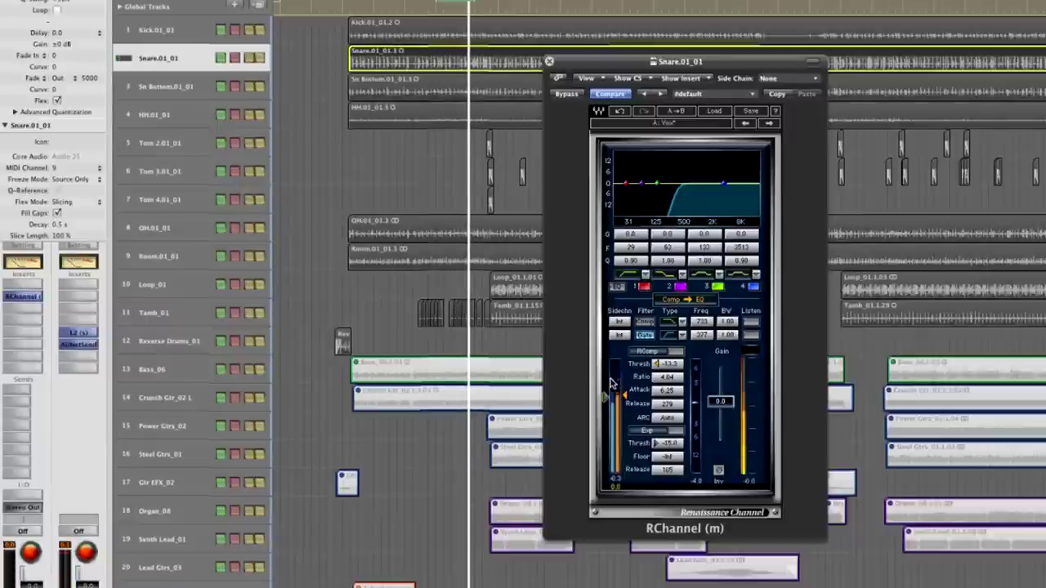
left_click(675, 431)
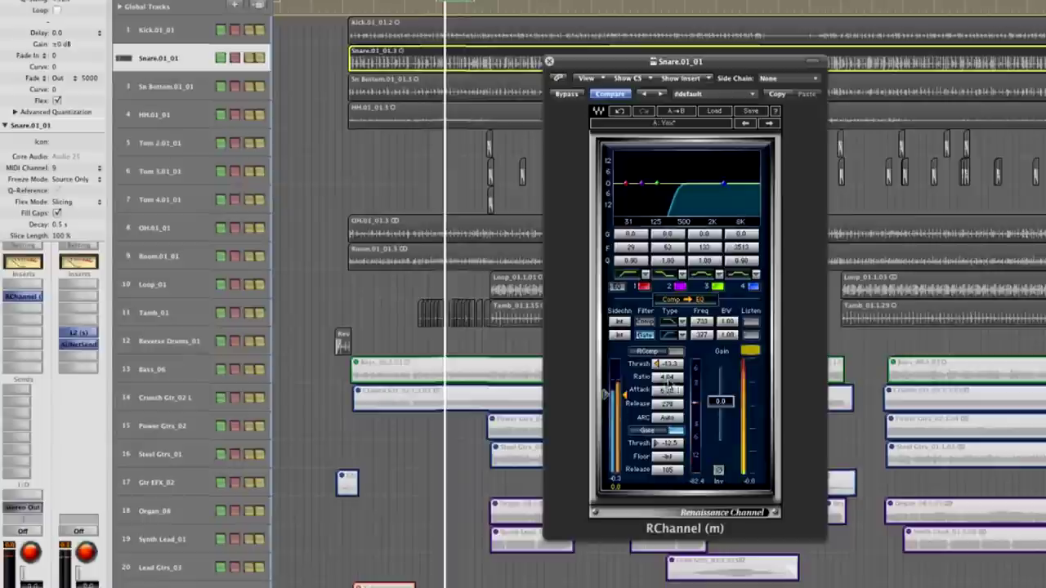
left_click(673, 353)
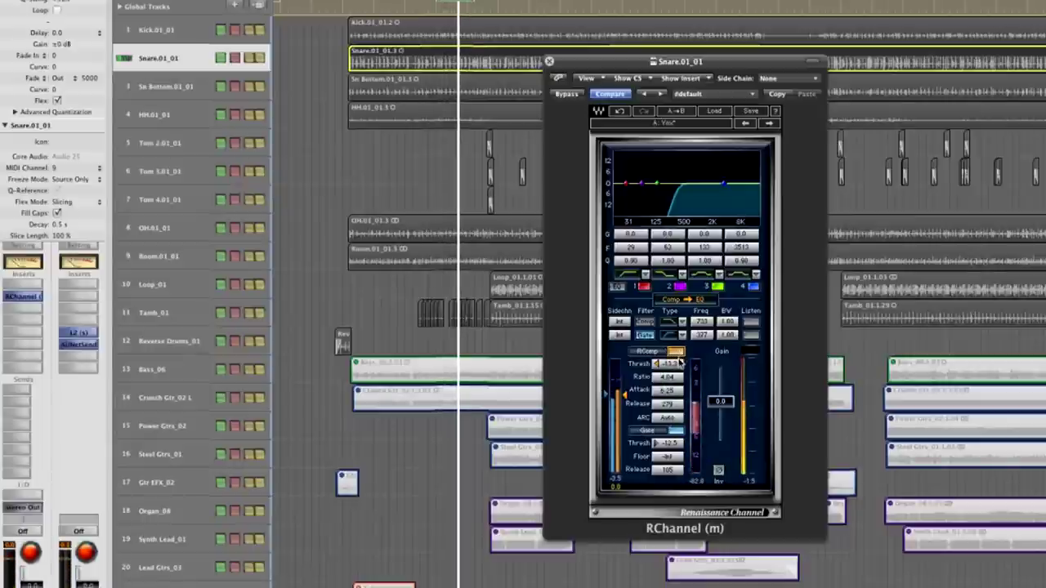
Switch the snare's compressor from RComp to RVox mode
left_click(662, 351)
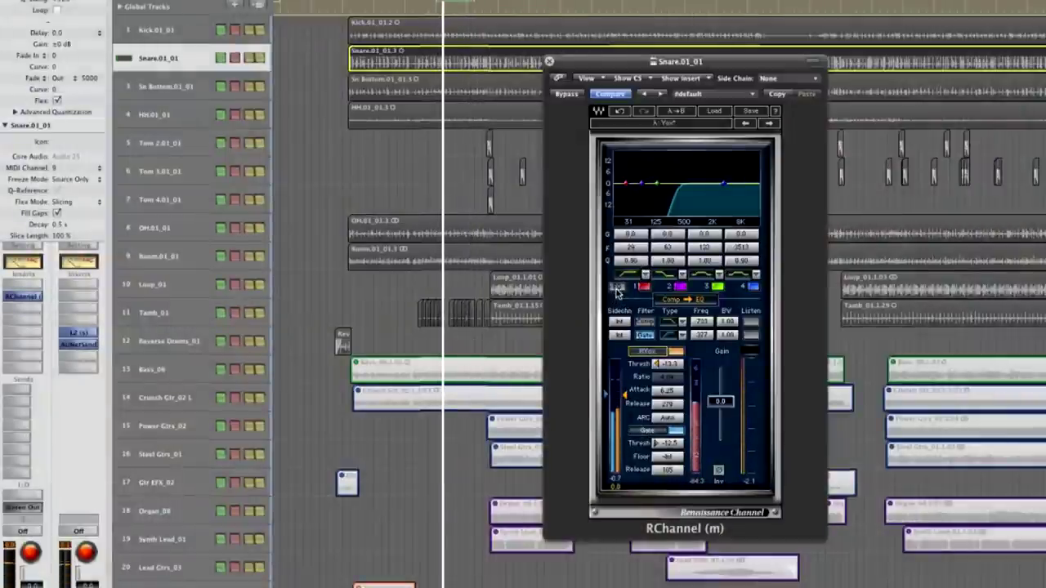
Re-enable the snare EQ, make band 4 a high shelf at 8600 Hz, and move band 3 to 1420 Hz
left_click(617, 289)
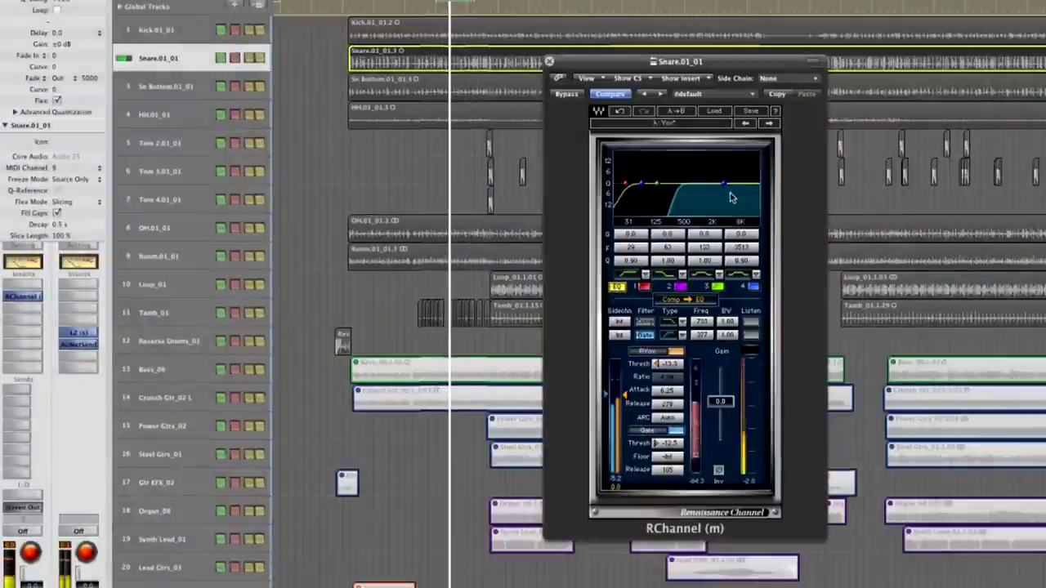
left_click(756, 277)
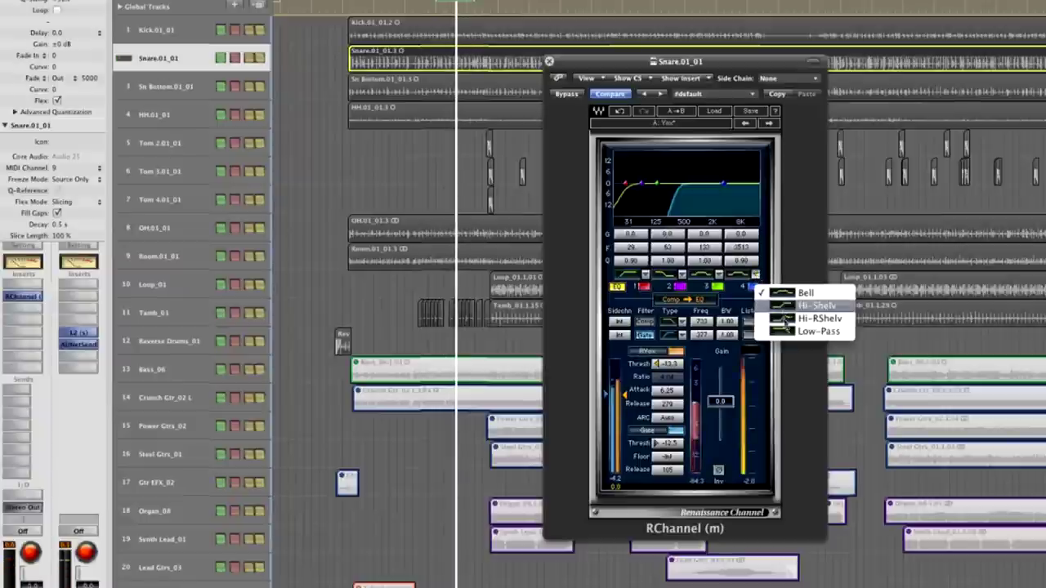
left_click(790, 307)
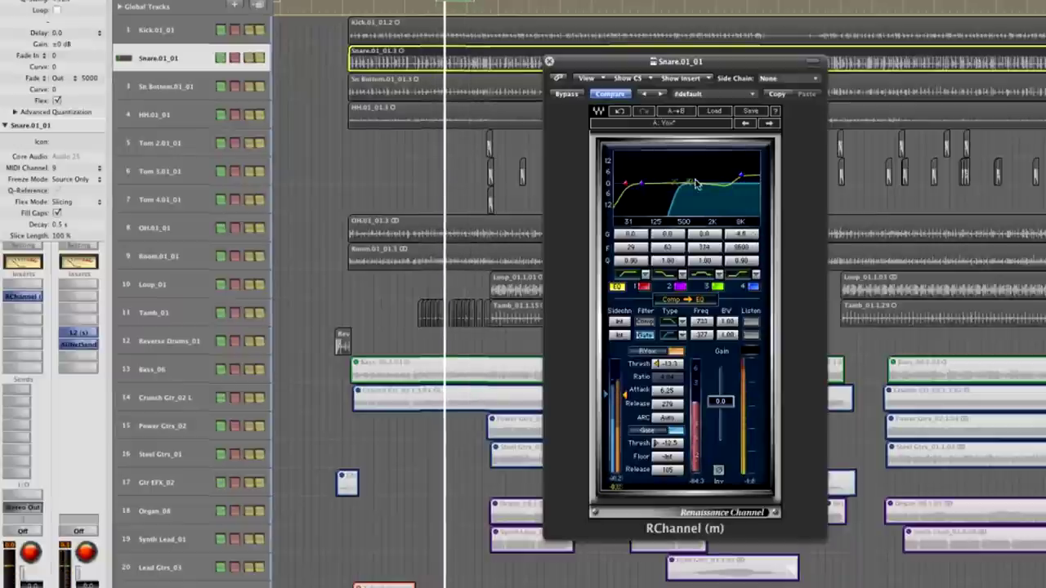
left_click_drag(695, 183, 722, 180)
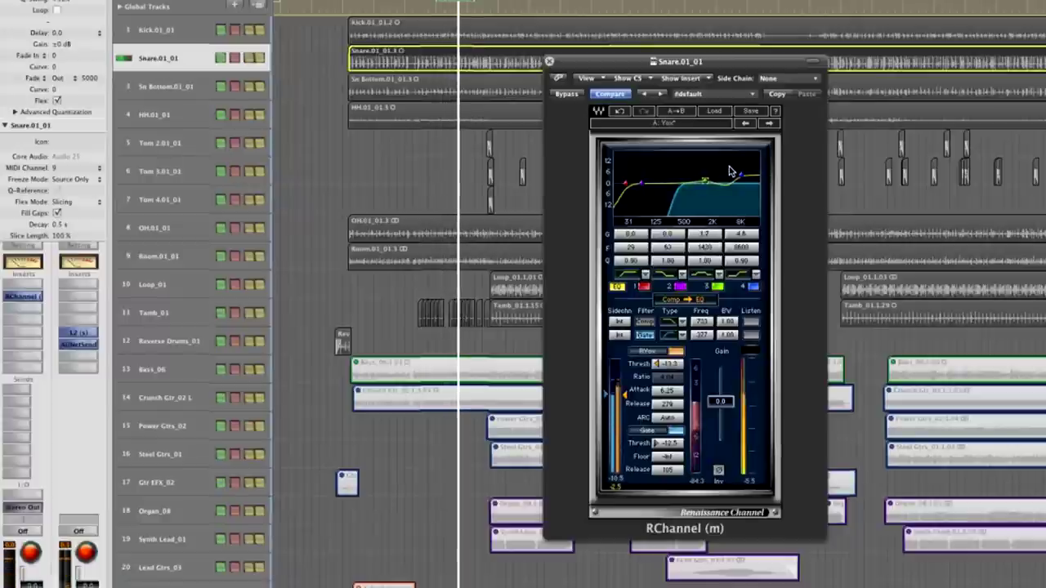
Change band 2's filter shape and set it to boost 2.8 dB at 223 Hz. Add the kick region to the selection
left_click_drag(641, 188, 650, 181)
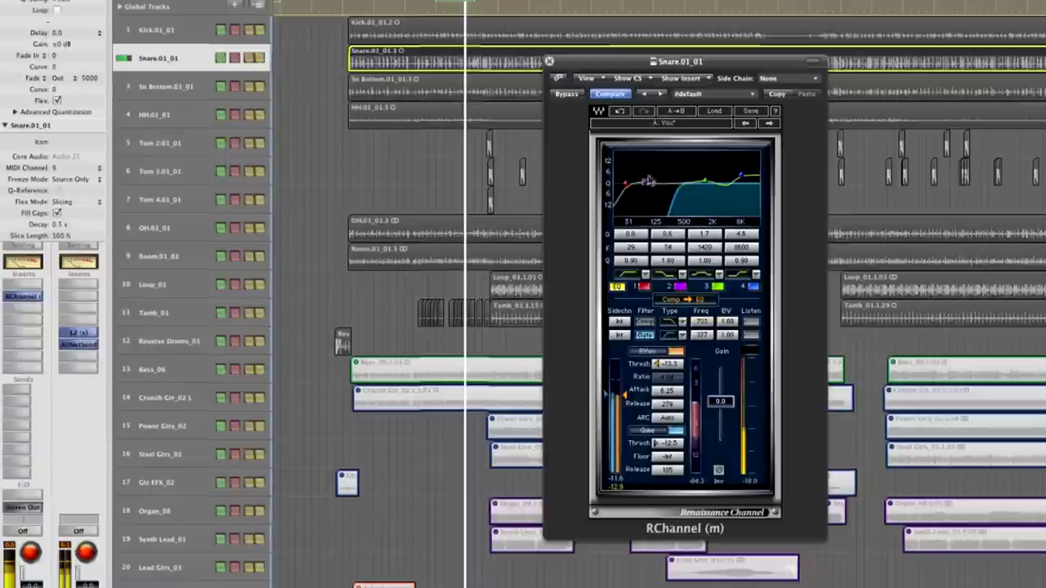
left_click(683, 275)
left_click(719, 302)
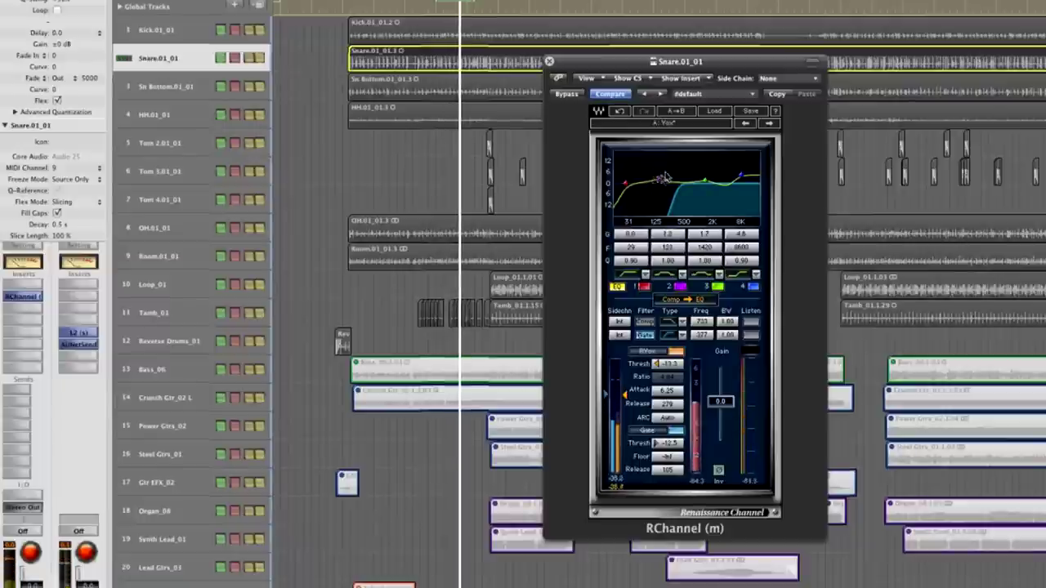
left_click_drag(678, 153, 684, 180)
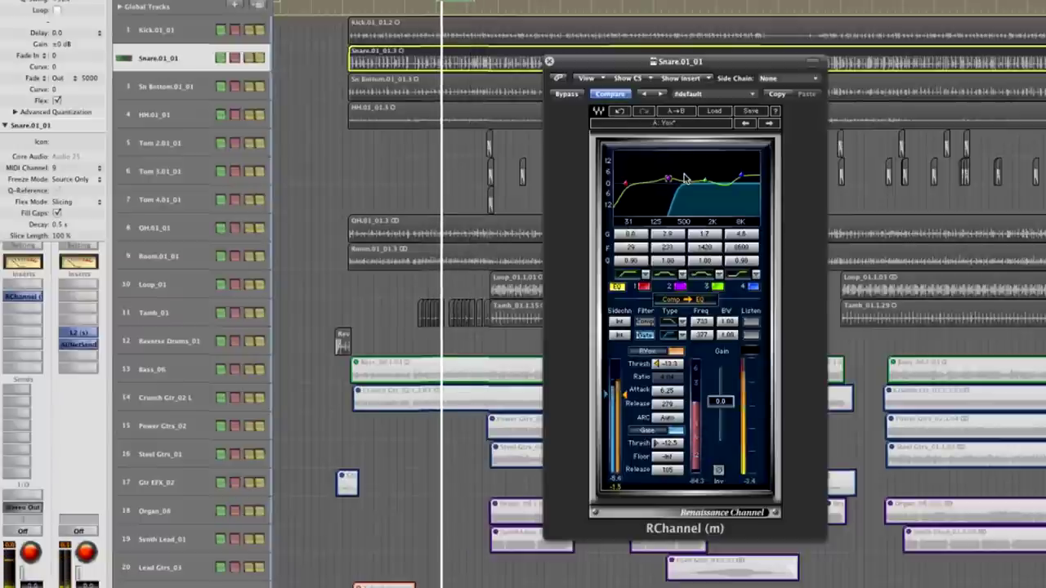
left_click(414, 34, "shift")
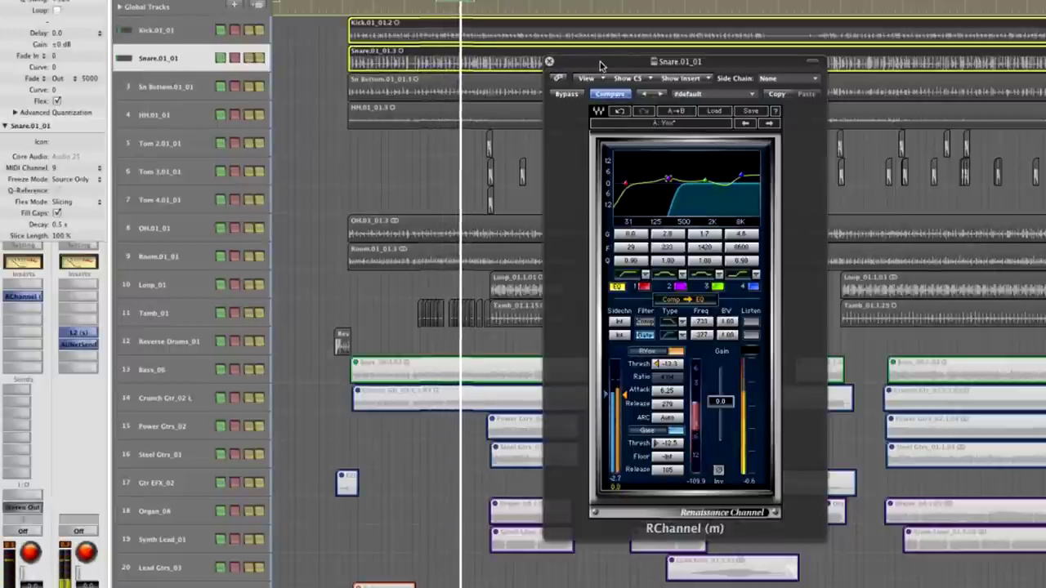
Move the plug-in window aside, add Sn Bottom to the Kick and Snare selection, and zoom onto the snare tracks
left_click_drag(575, 72, 832, 234)
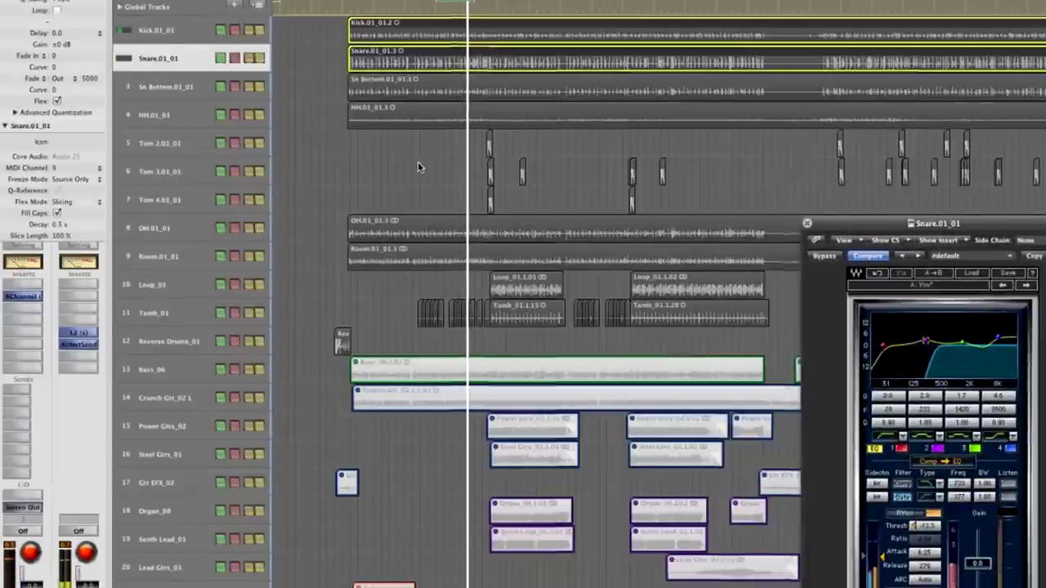
left_click(404, 96, "shift")
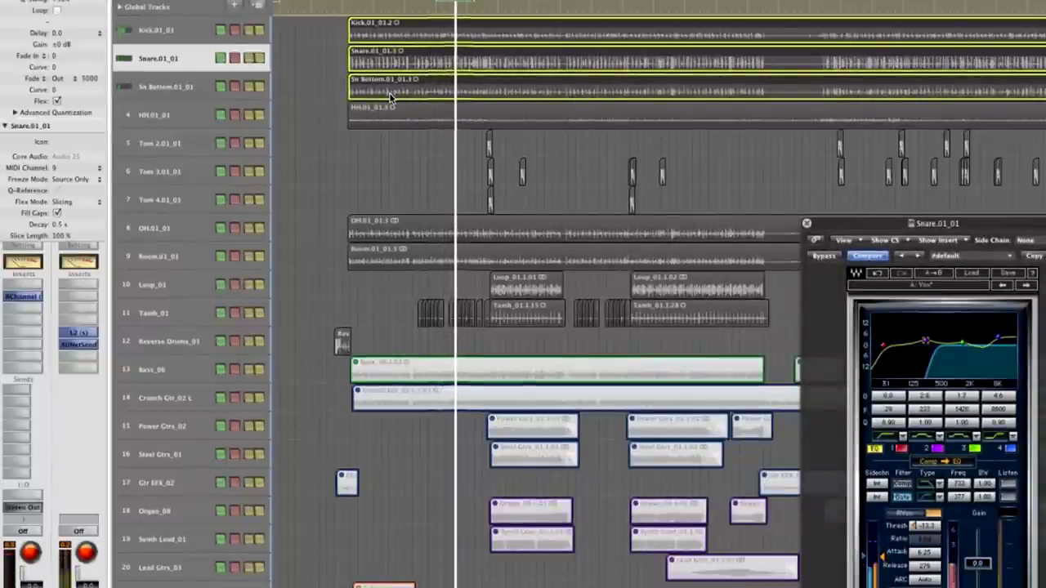
left_click_drag(413, 120, 345, 167)
Zoom in on a single snare hit and move the Snare plug-in window to the bottom of the screen
left_click(521, 96)
left_click(502, 86)
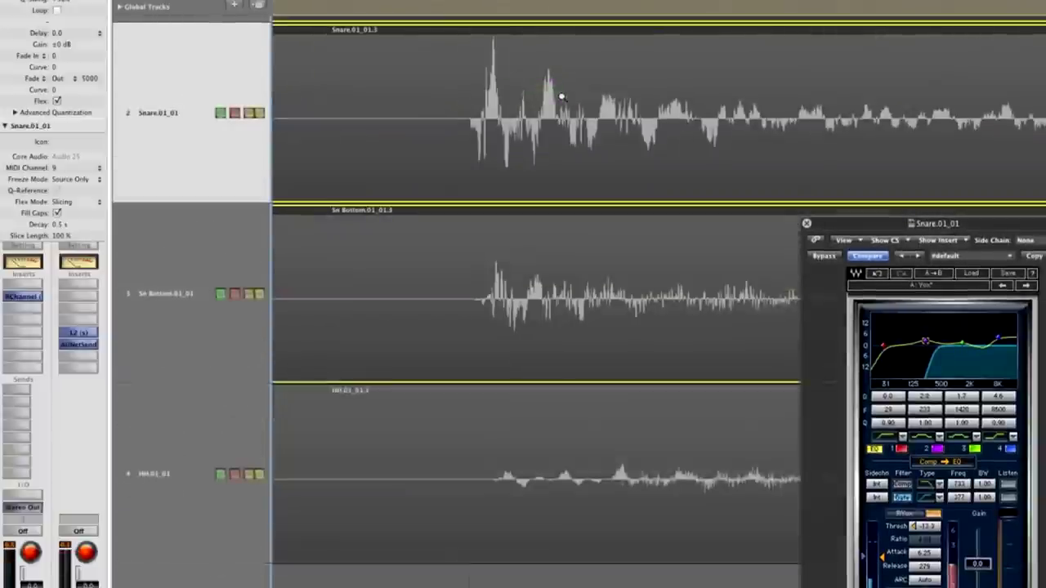
left_click_drag(561, 98, 510, 101)
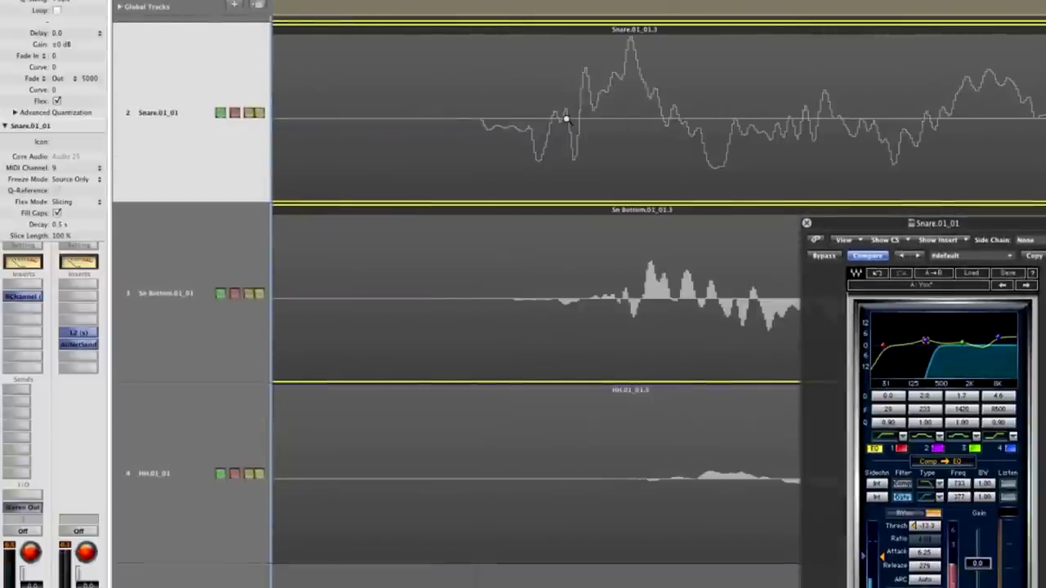
left_click(565, 119)
left_click(591, 233)
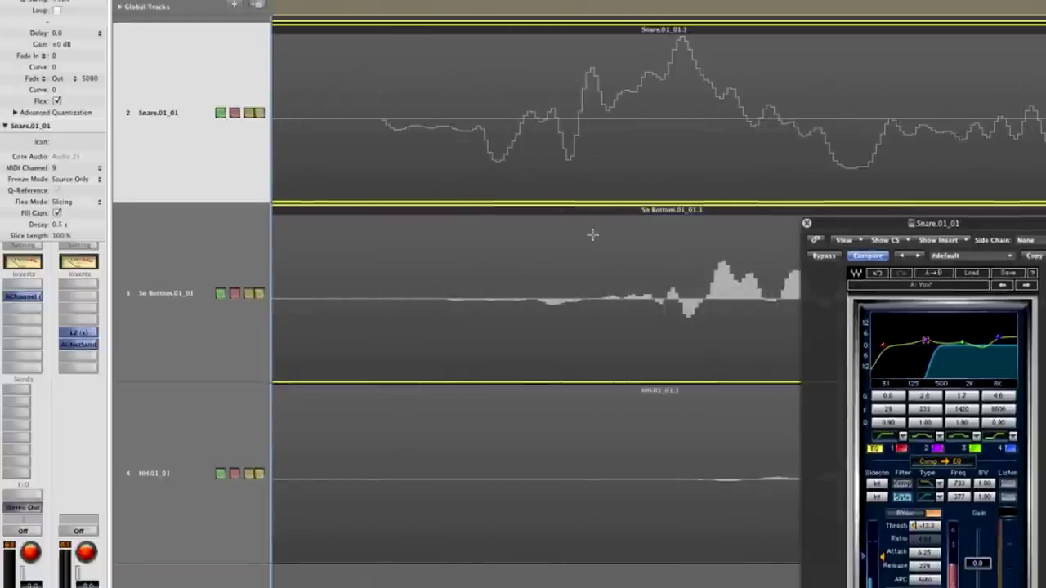
left_click_drag(868, 229, 921, 506)
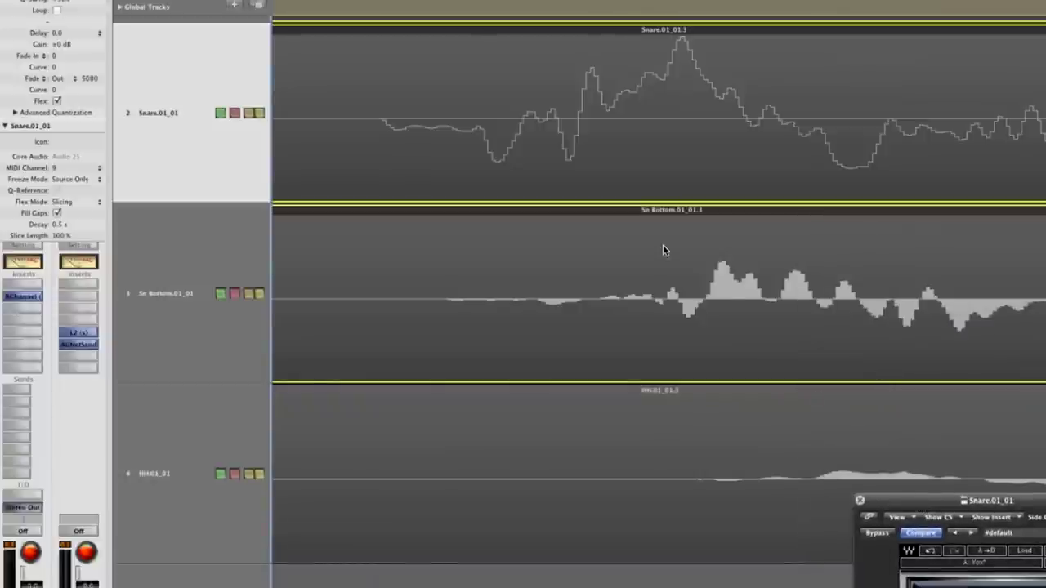
left_click(715, 278)
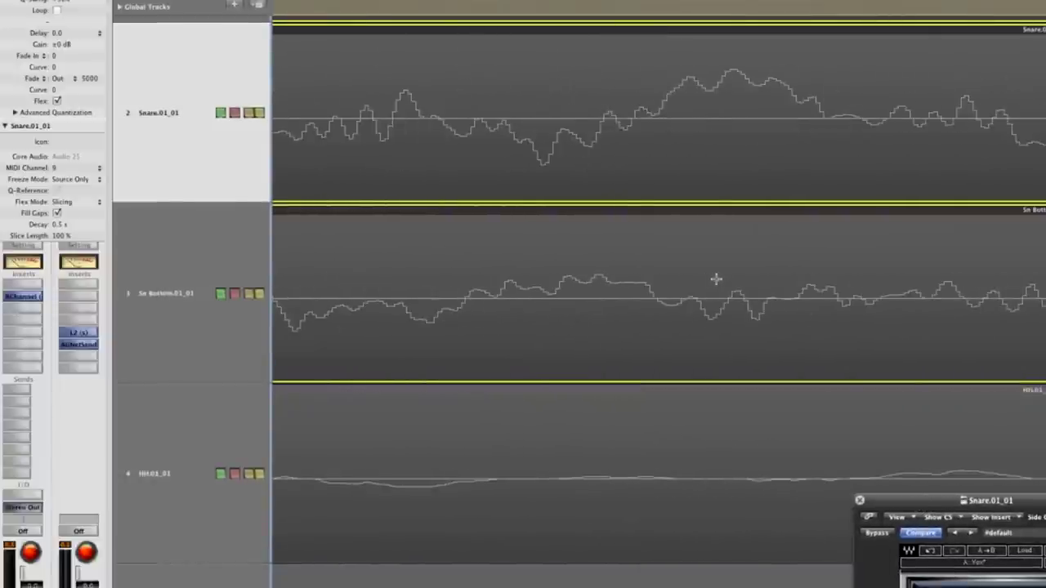
left_click(715, 277)
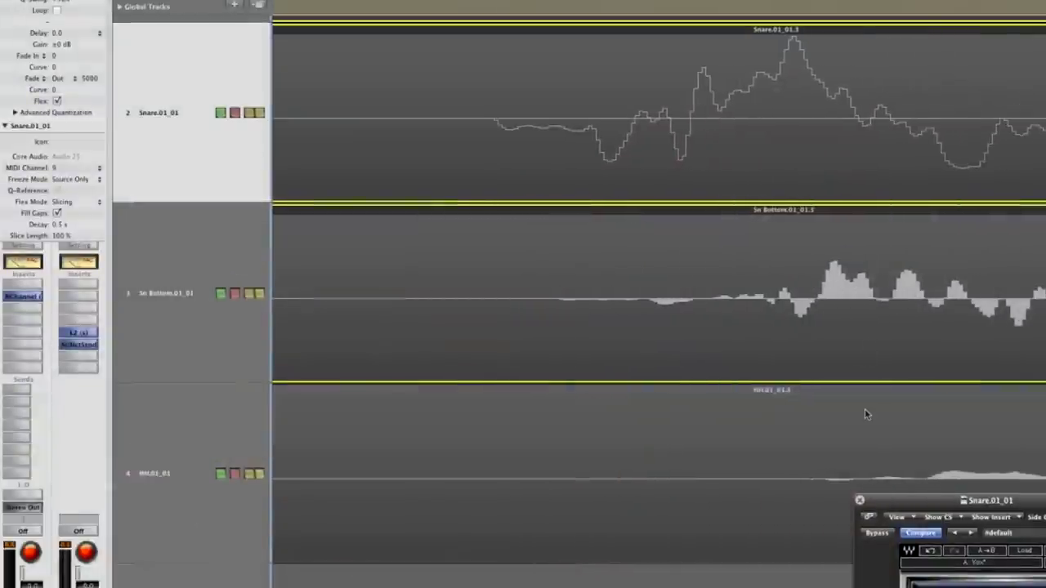
Select the Sn Bottom region and scroll along the stacked snare waveforms to compare them
left_click(864, 409)
left_click(845, 312)
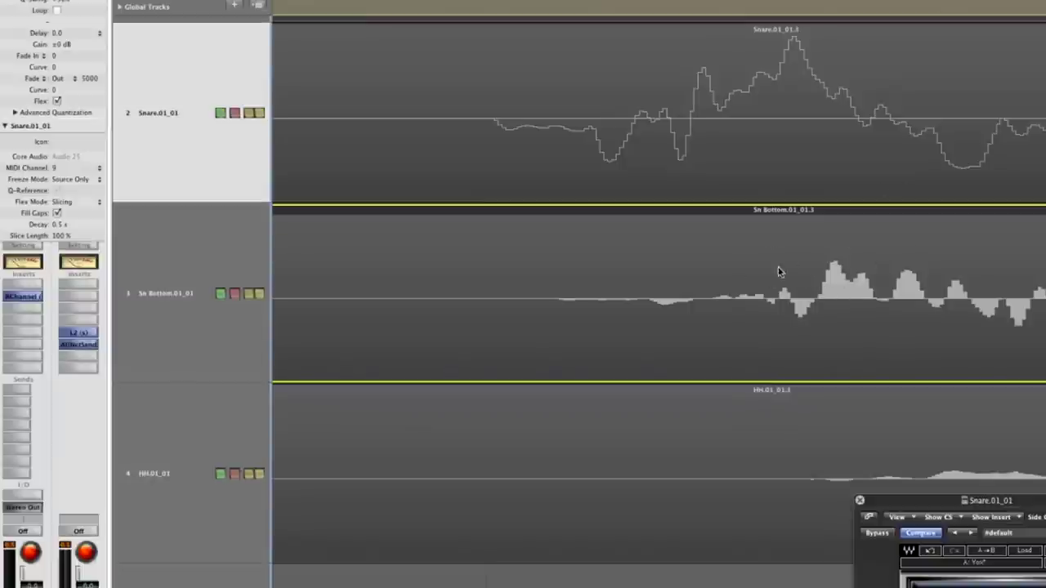
scroll(784, 277, "right", 3)
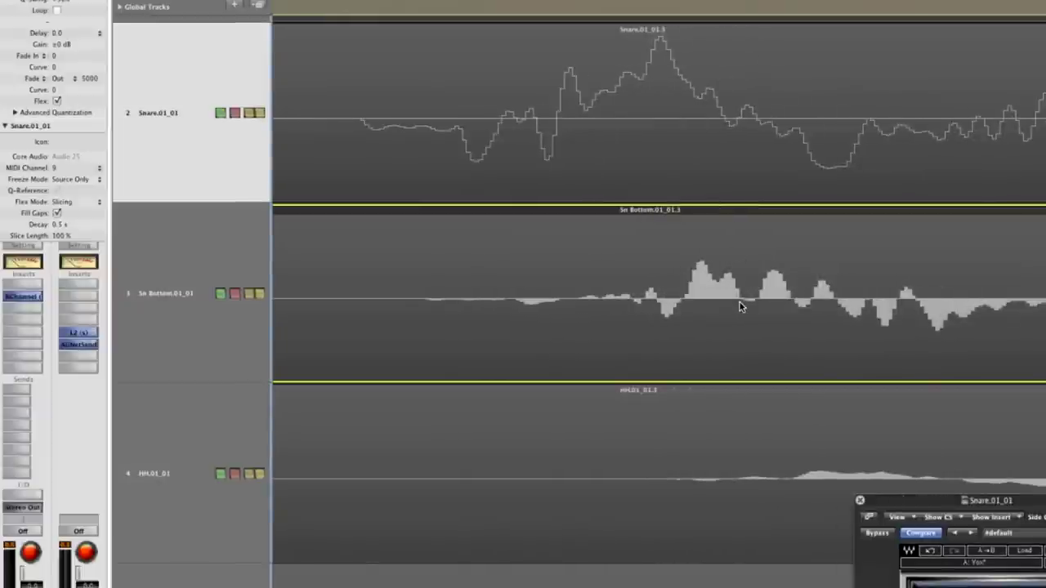
scroll(740, 303, "right", 3)
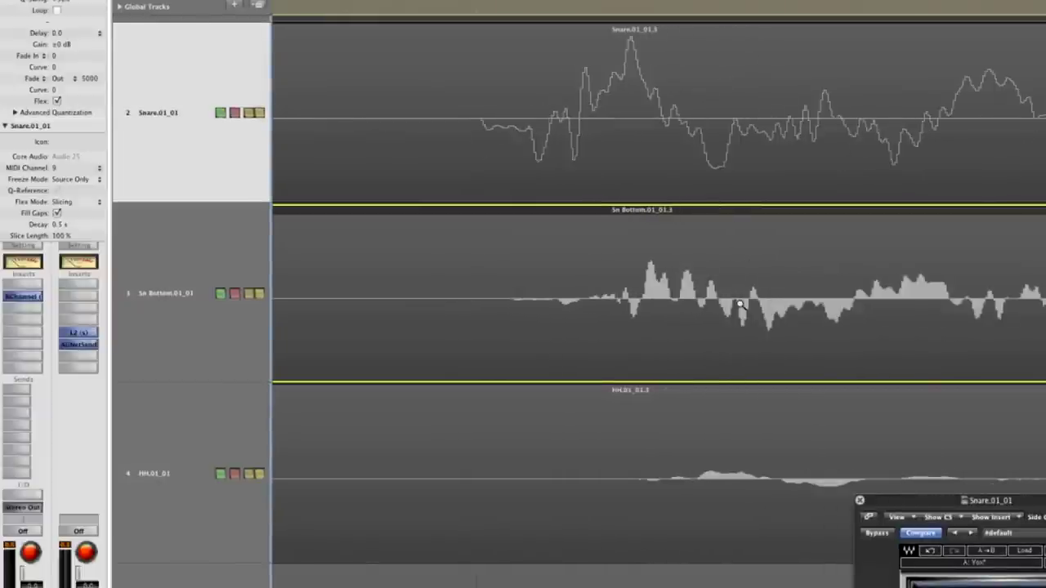
scroll(686, 267, "right", 2)
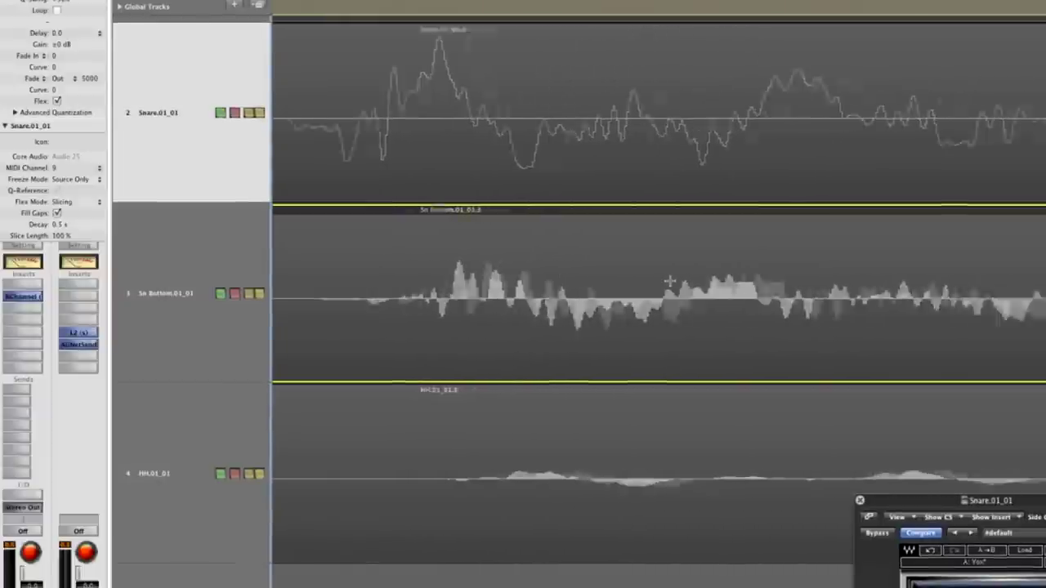
scroll(668, 286, "right", 2)
scroll(669, 287, "down", 3)
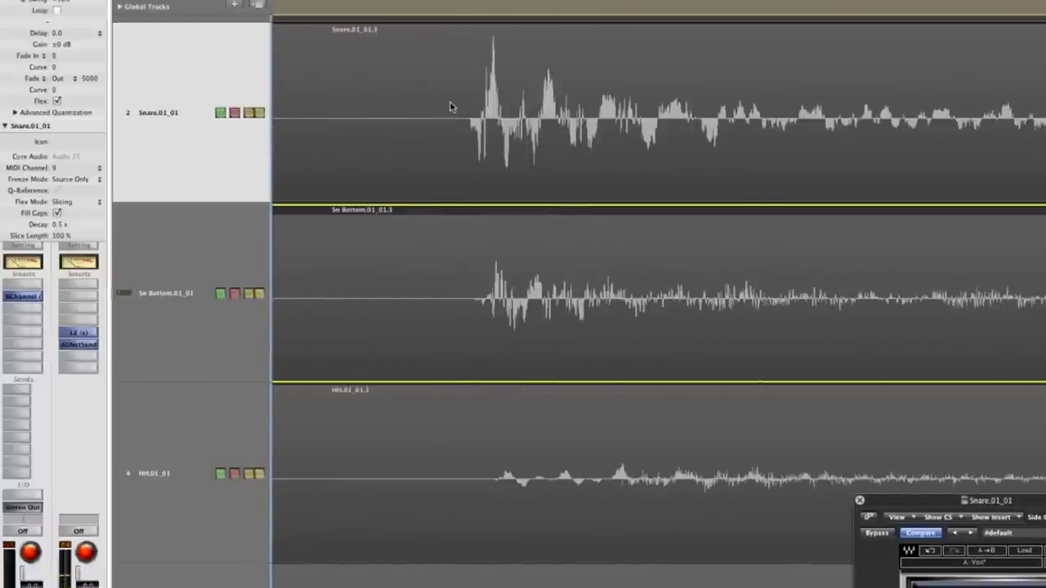
Solo Sn Bottom briefly, turn the solo off again, and make Sn Bottom the active track
scroll(453, 105, "up", 3)
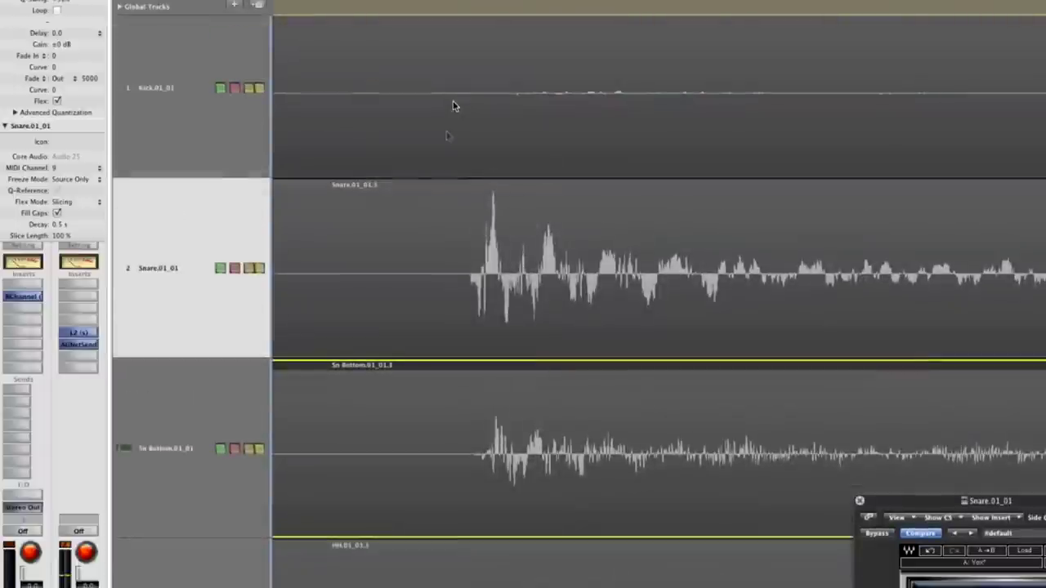
left_click(250, 451)
left_click(400, 298)
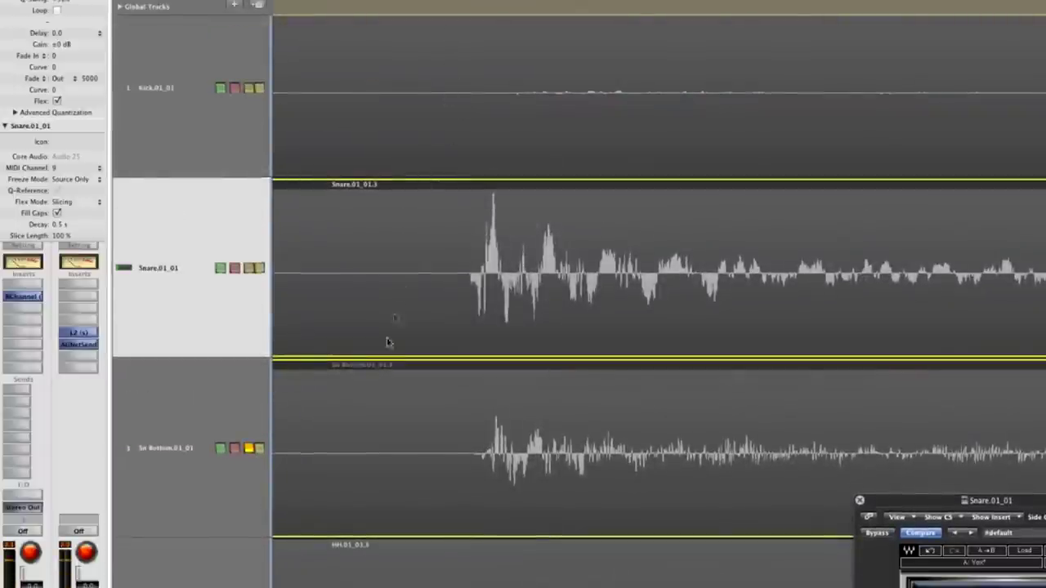
left_click(251, 450)
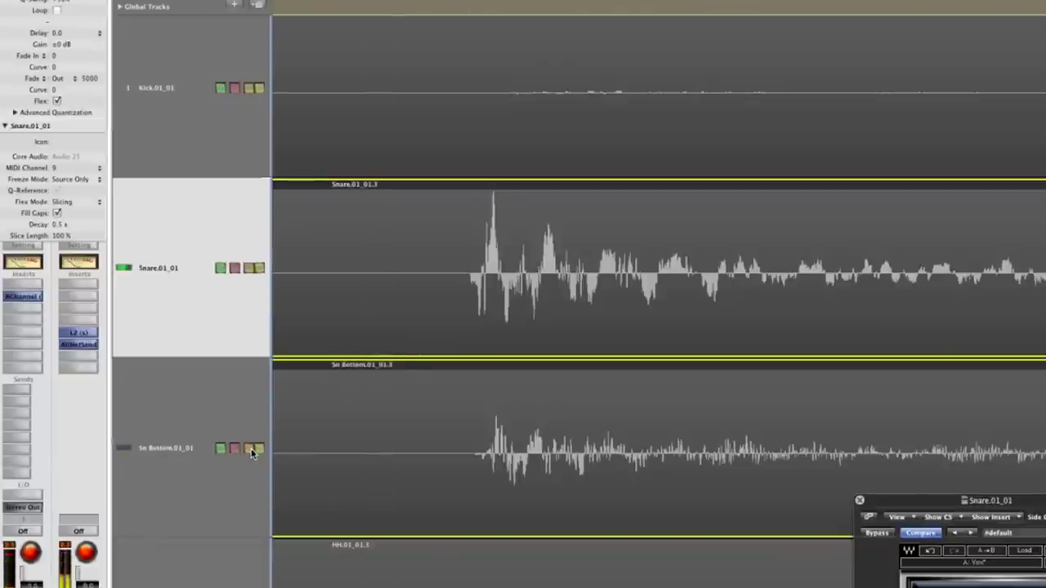
left_click(169, 425)
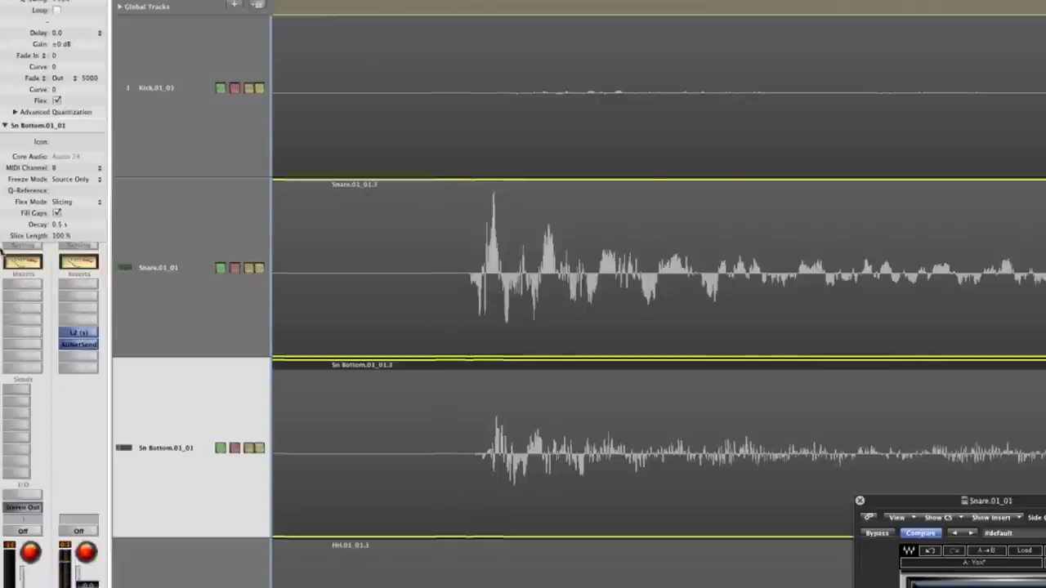
Insert the mono Waves RChannel (m) plug-in on the Sn Bottom track
left_click(27, 300)
mouse_move(61, 437)
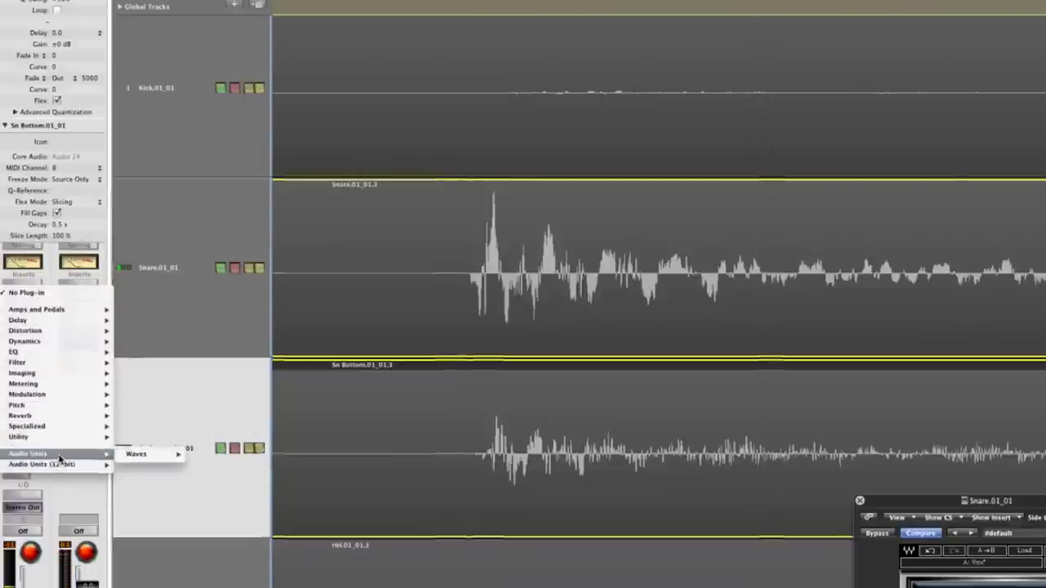
mouse_move(136, 454)
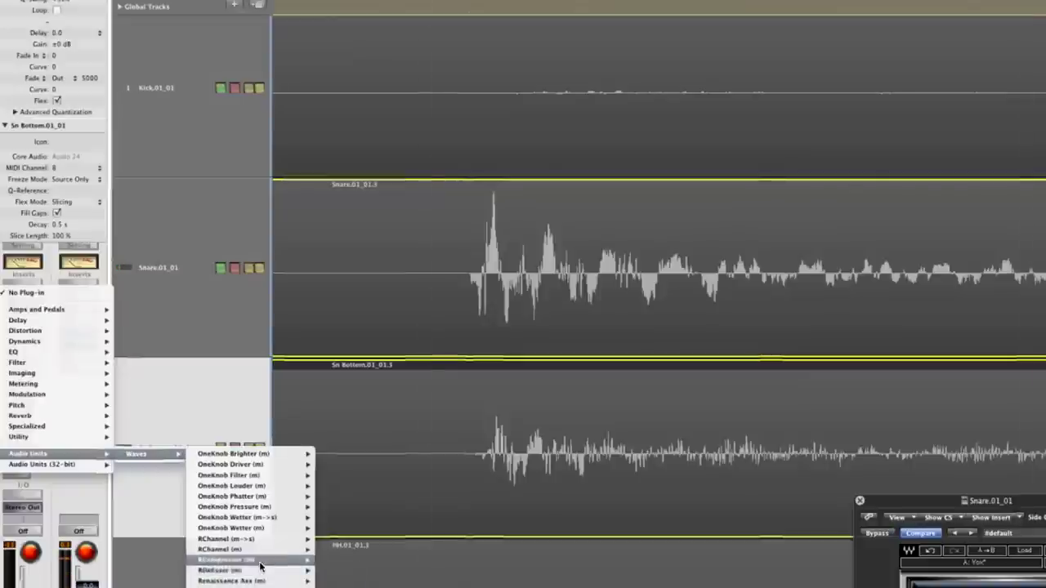
mouse_move(260, 563)
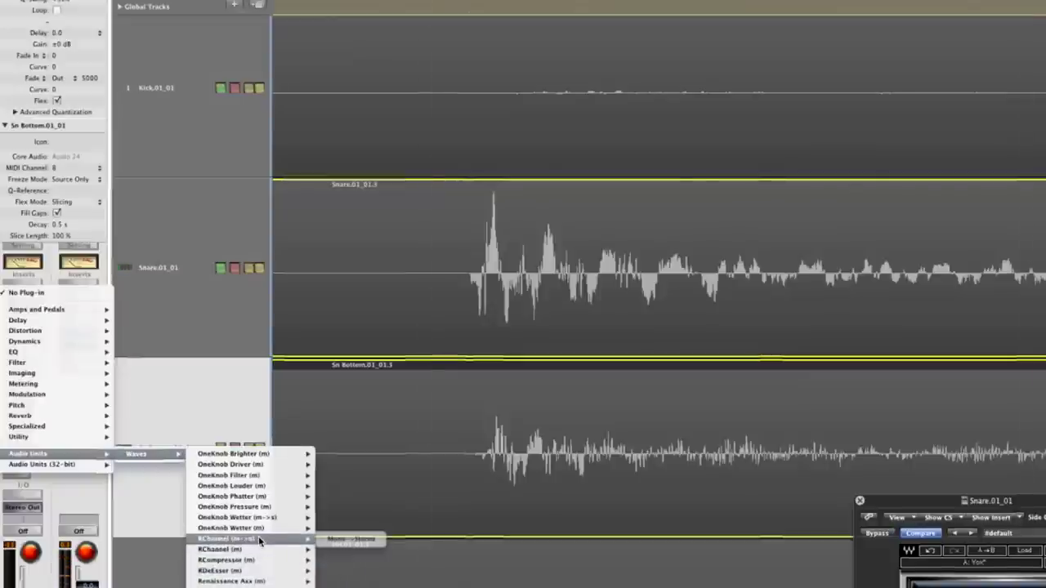
left_click(335, 549)
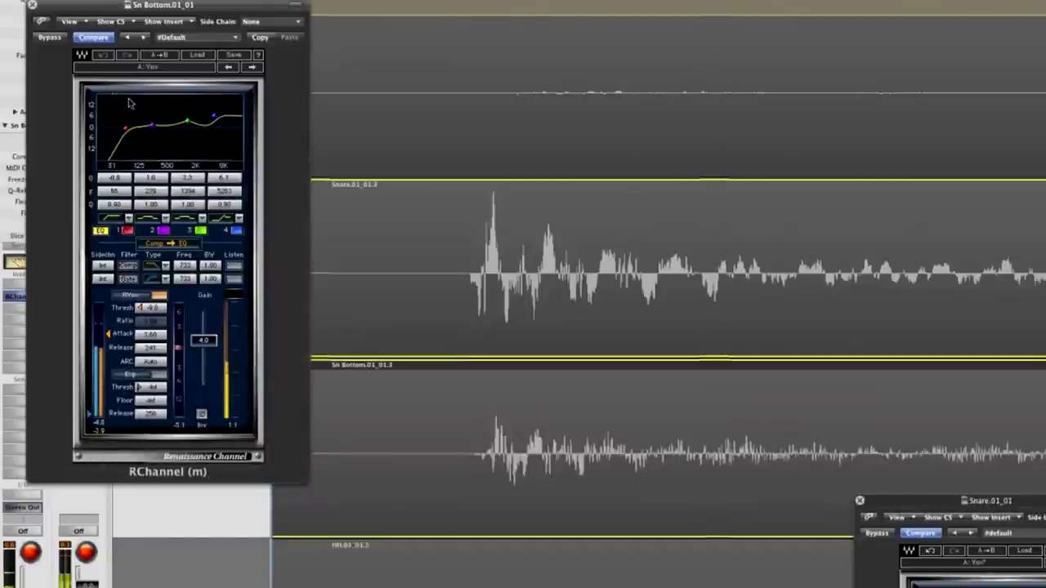
Zero all four EQ band gains, set output gain to 0.0, and disable the low-cut band. Invert Sn Bottom's polarity
left_click_drag(92, 178, 226, 180)
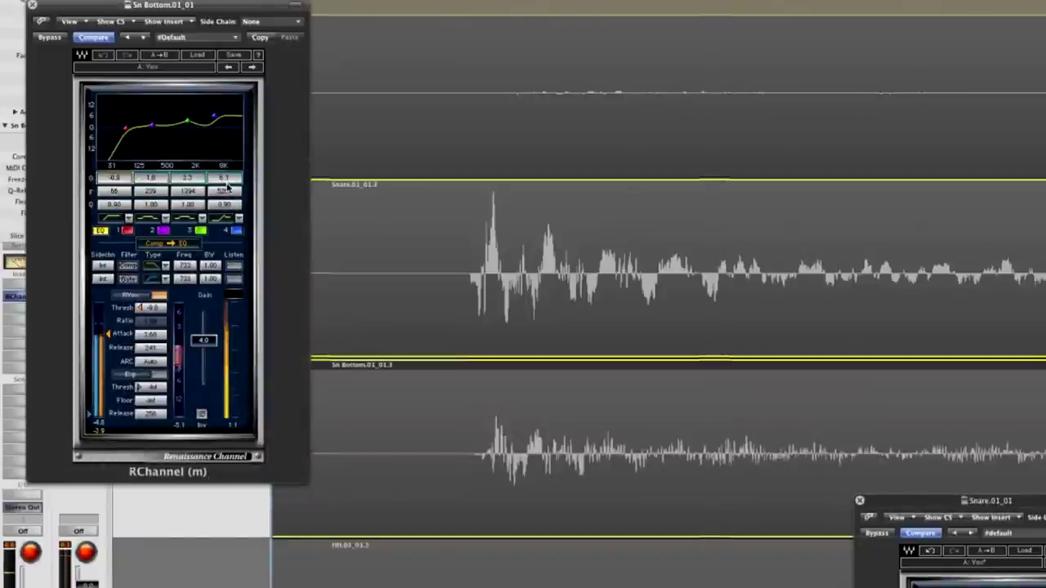
type("0")
key("Return")
left_click(141, 296)
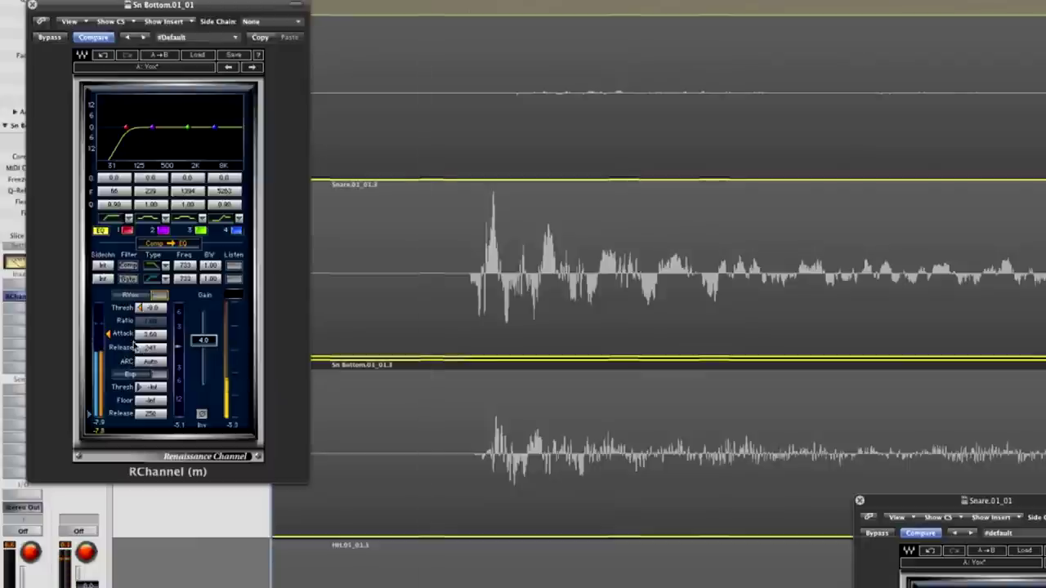
left_click_drag(196, 351, 205, 365)
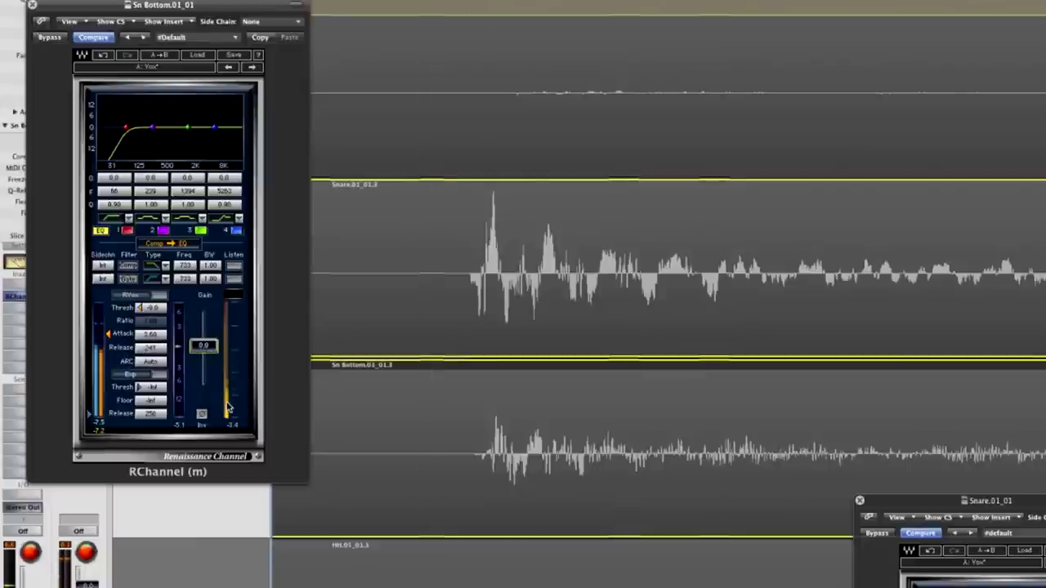
left_click(100, 231)
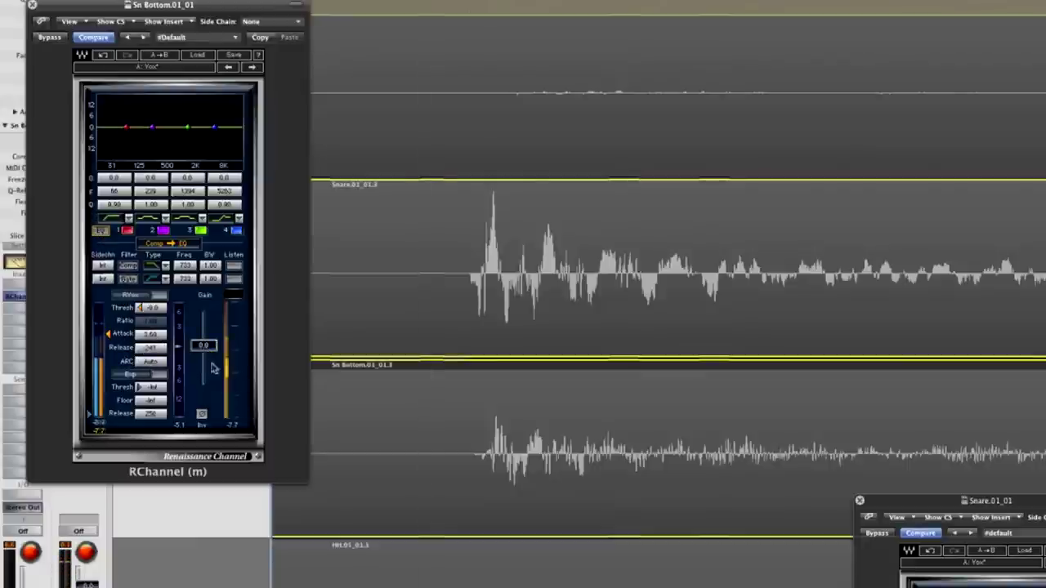
left_click(202, 416)
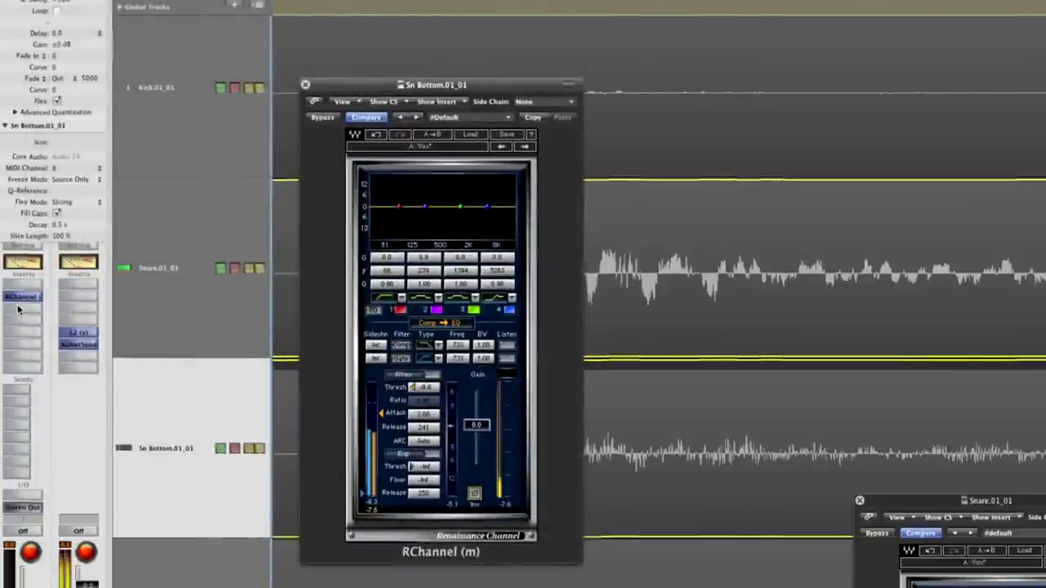
Remove the RChannel plug-in from the Sn Bottom insert and close the plug-in window
left_click(26, 299)
left_click(26, 313)
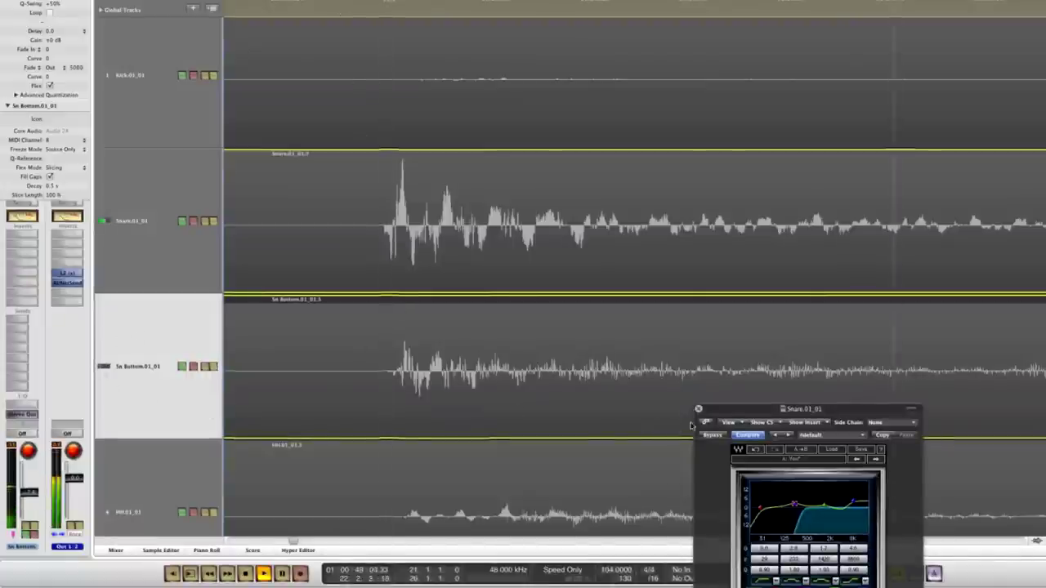
key("v")
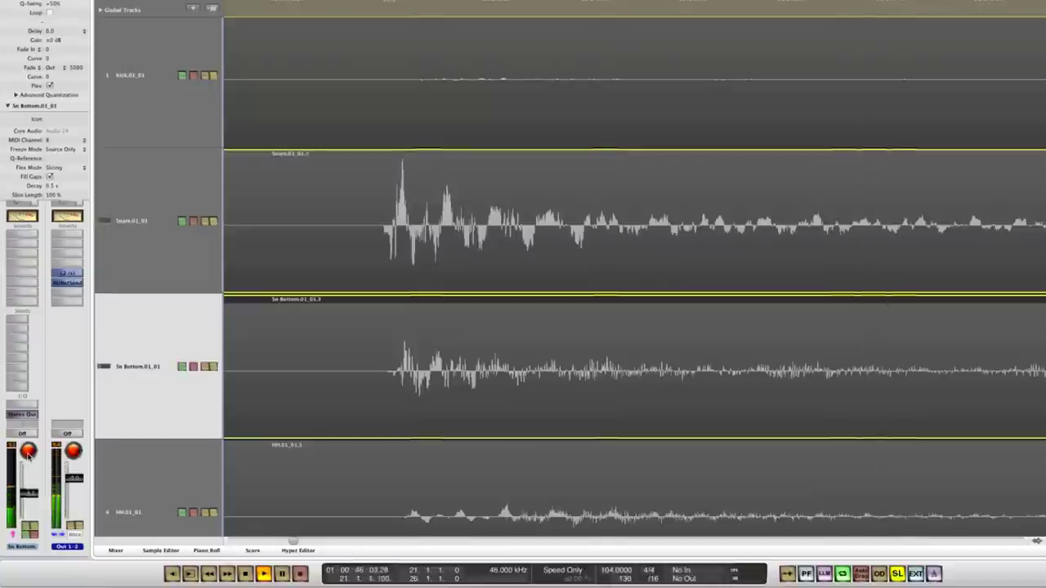
Zoom out to show every track, regroup the kick with both snare regions, and toggle solo
key("z")
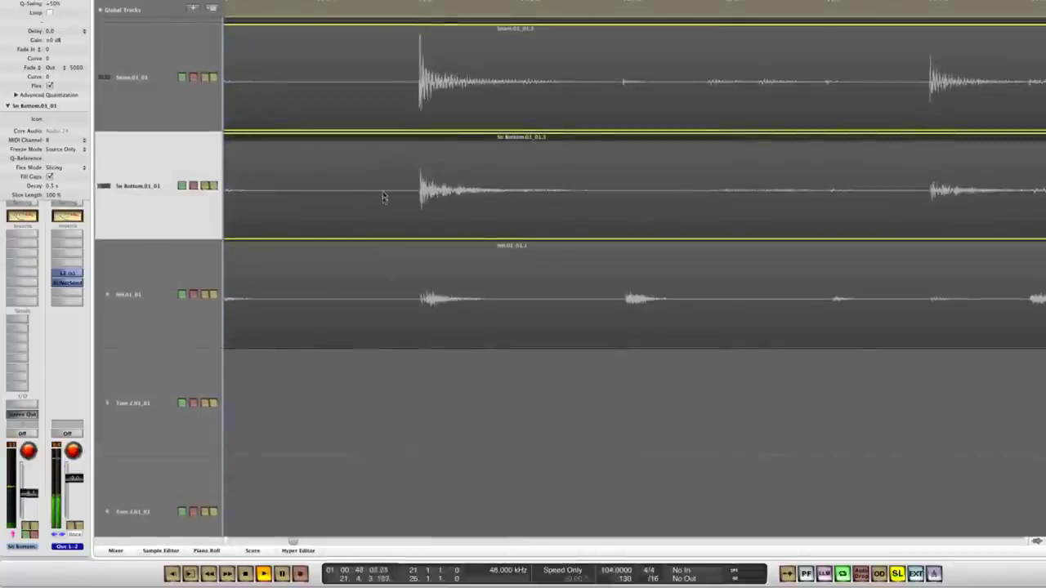
key("ctrl+Left")
key("z")
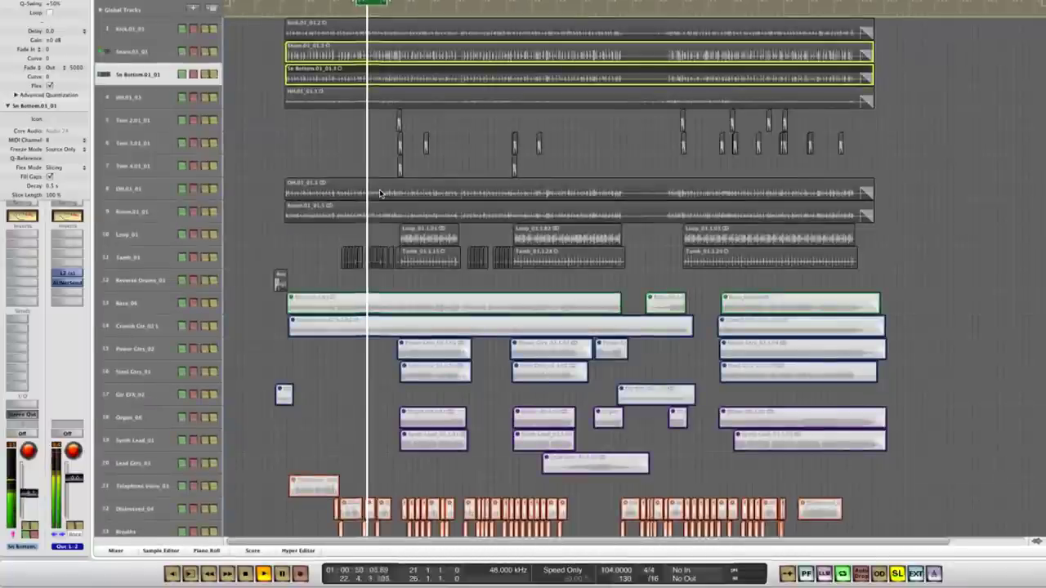
key("s")
left_click(302, 29, "shift")
key("s")
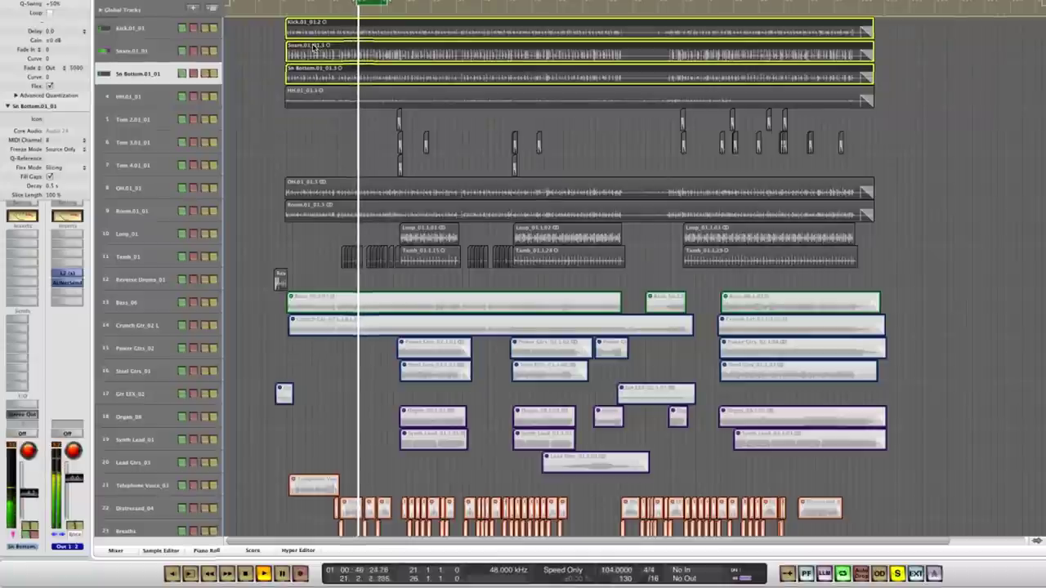
Solo the hi-hat region and add a mono Waves OneKnob Louder to the HH.01_01 track
left_click(324, 100)
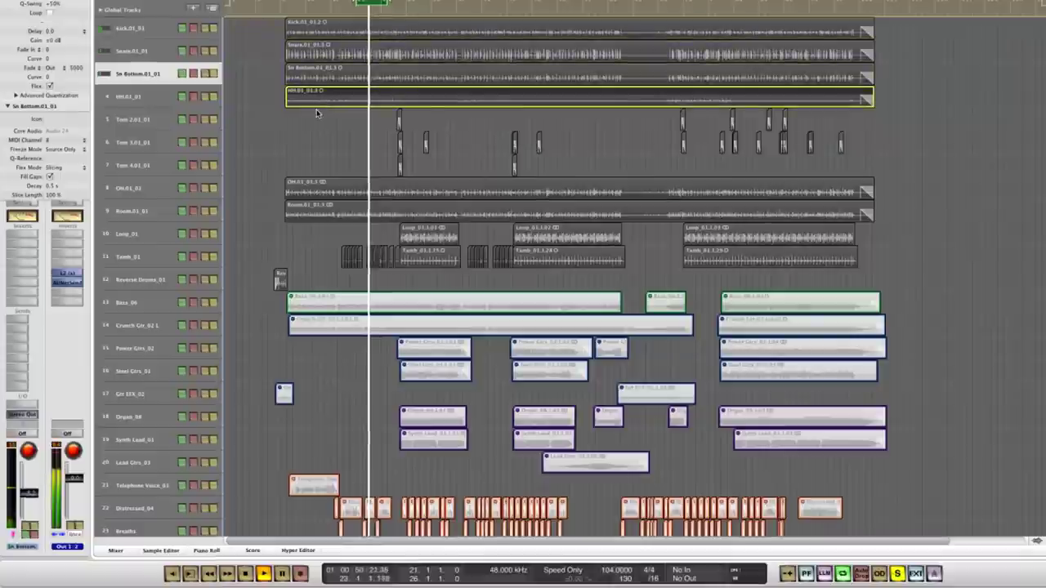
left_click(160, 100)
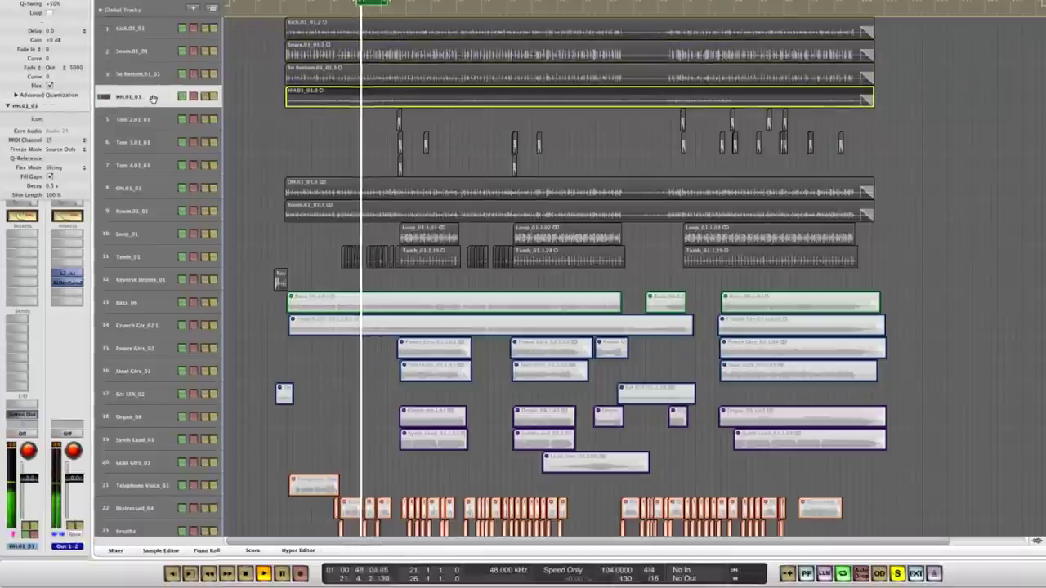
left_click(23, 250)
mouse_move(41, 391)
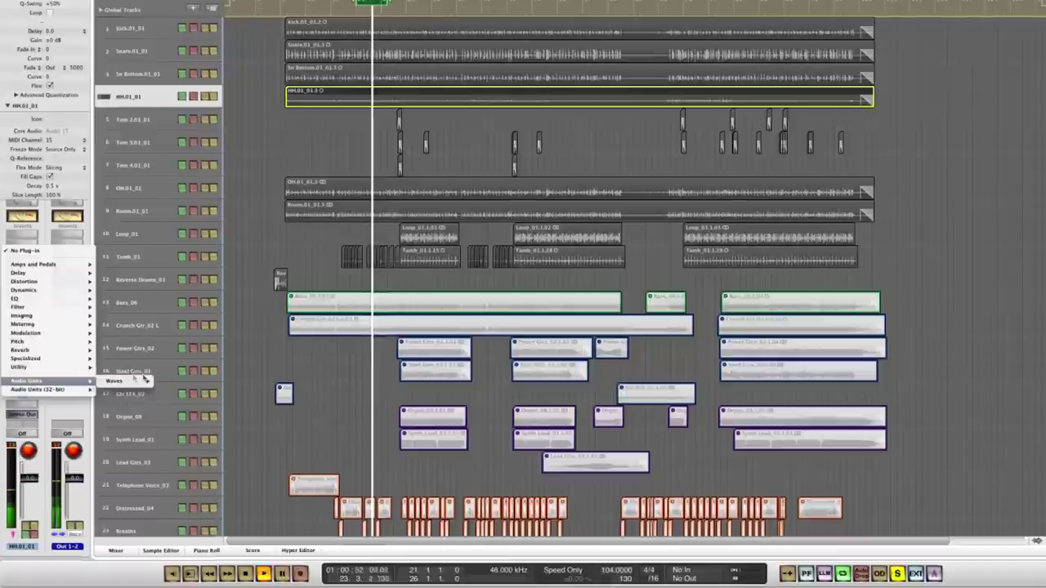
mouse_move(140, 384)
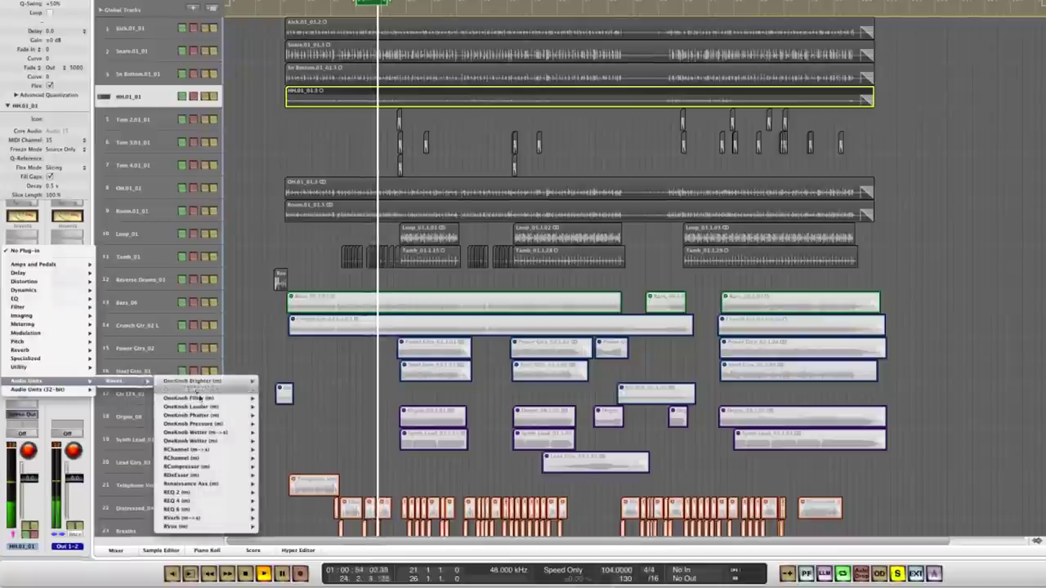
mouse_move(192, 528)
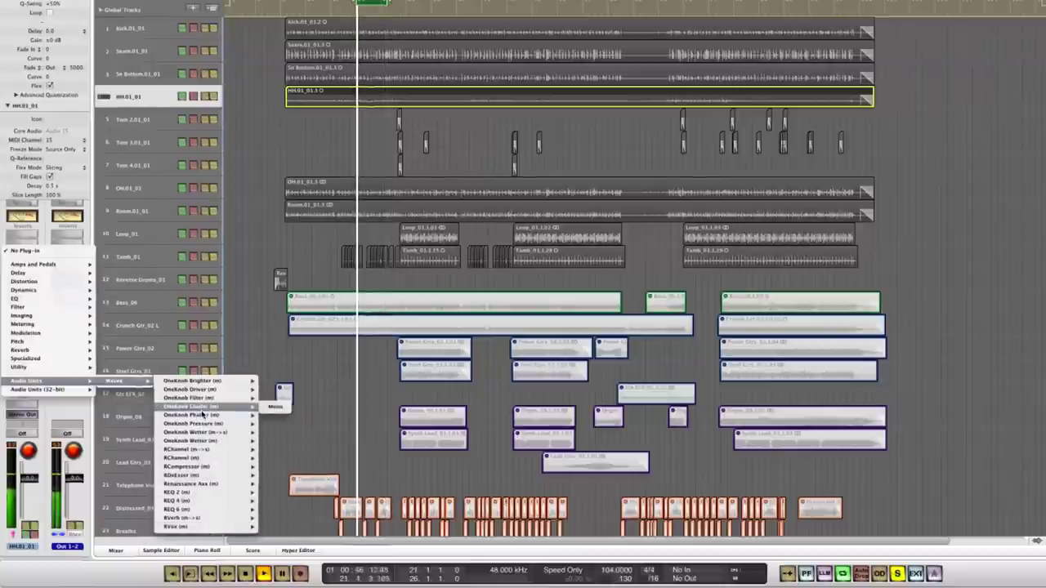
mouse_move(207, 407)
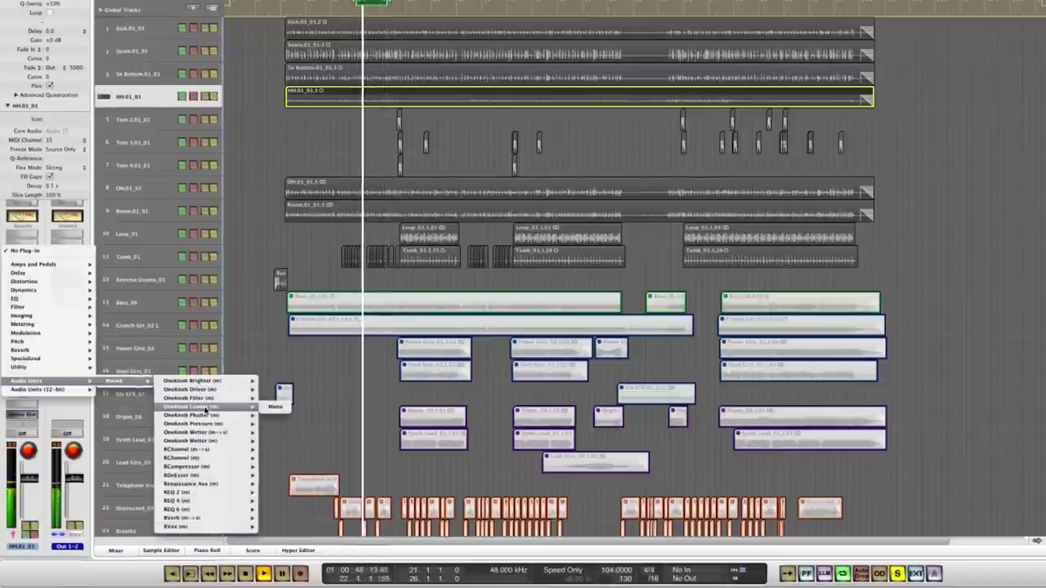
left_click(275, 407)
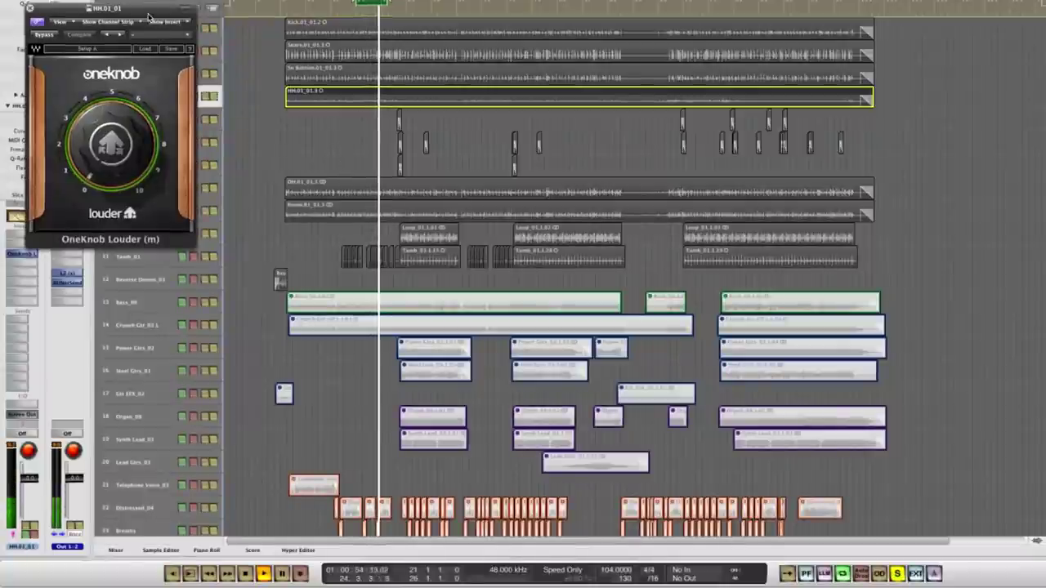
Turn the hi-hat's OneKnob Louder up to about 4, then bypass it to hear the dry sound
left_click_drag(146, 12, 469, 181)
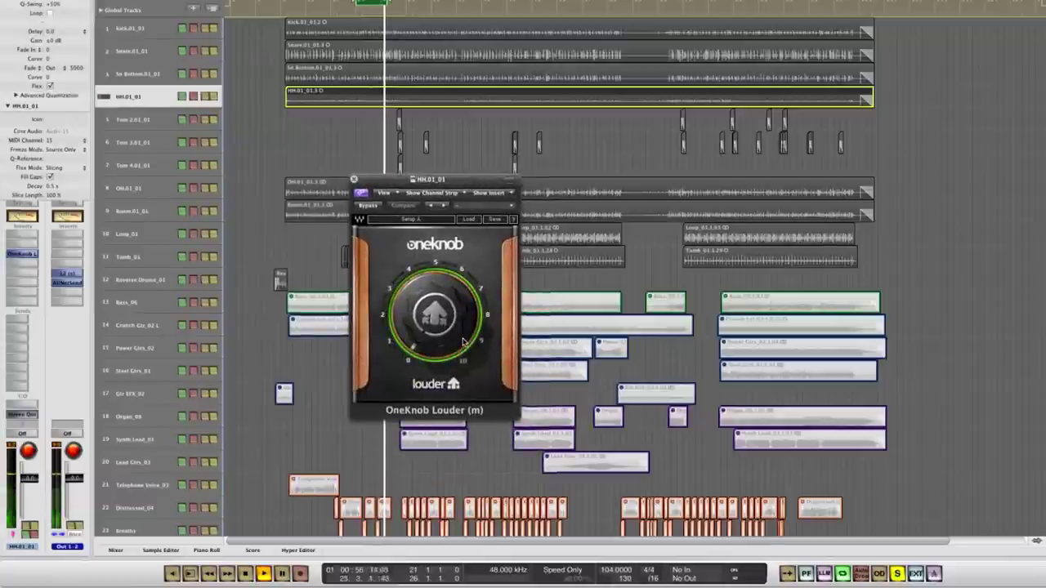
mouse_move(462, 339)
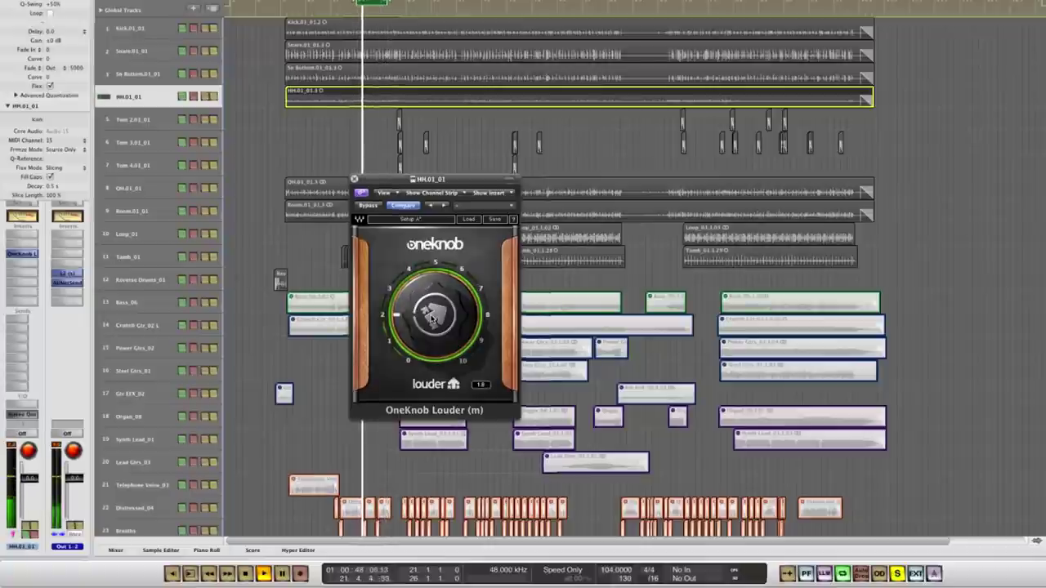
left_click_drag(433, 312, 434, 306)
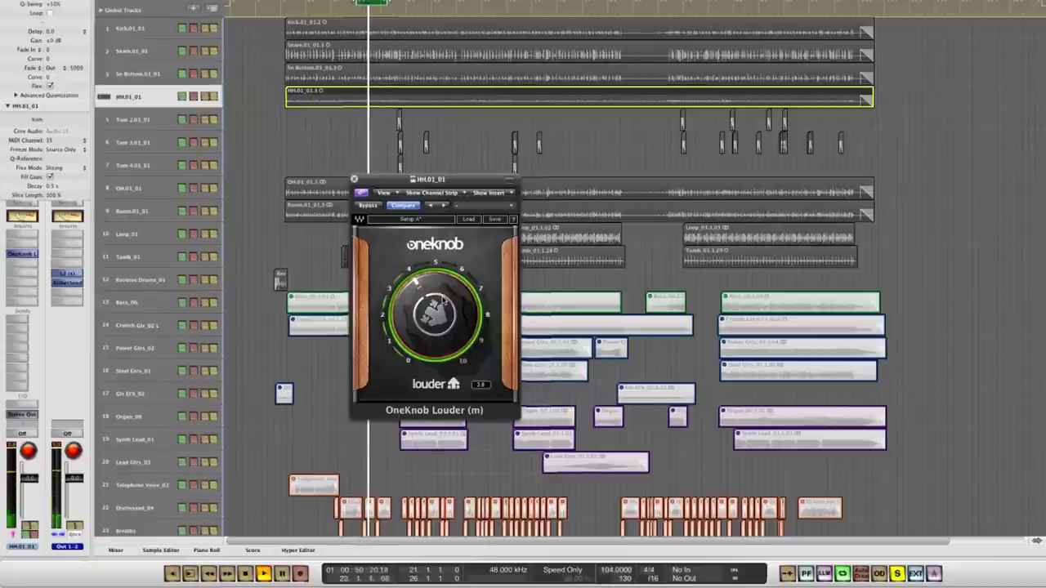
left_click_drag(443, 301, 444, 293)
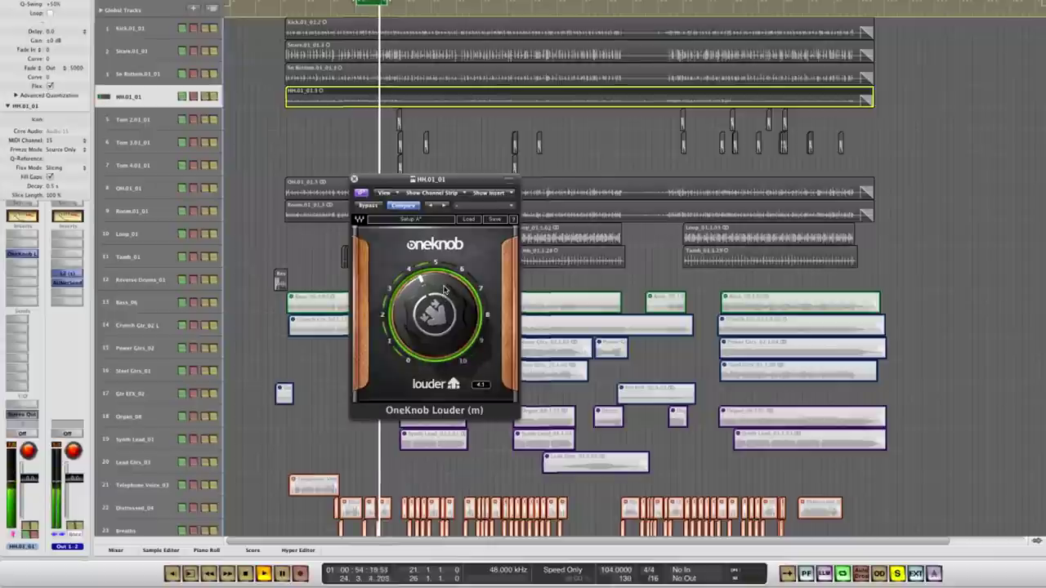
left_click(369, 207)
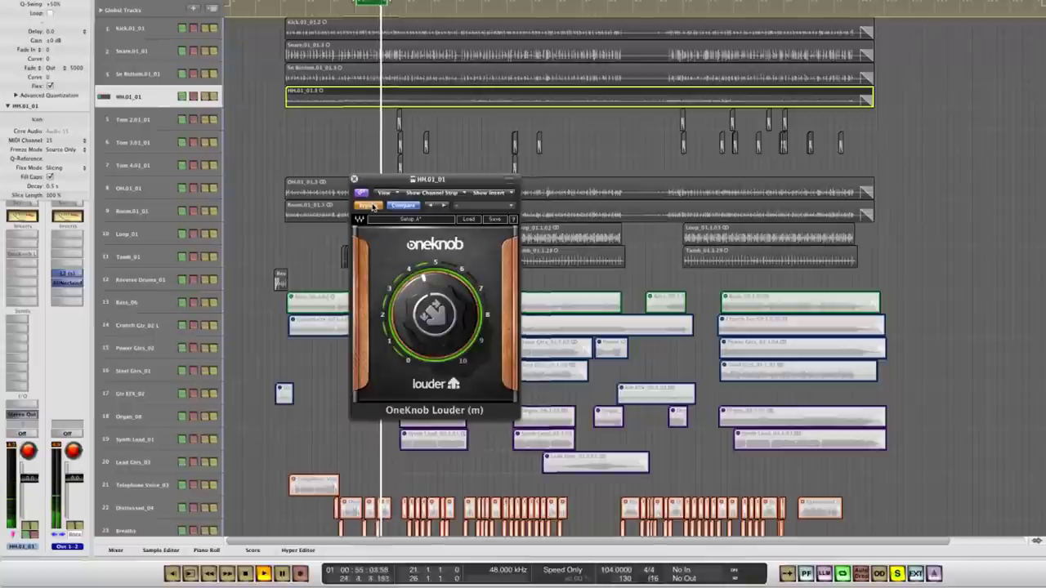
Solo the kick, snare and snare-bottom regions, lower the hi-hat fader slightly, keep OneKnob active
left_click(371, 207)
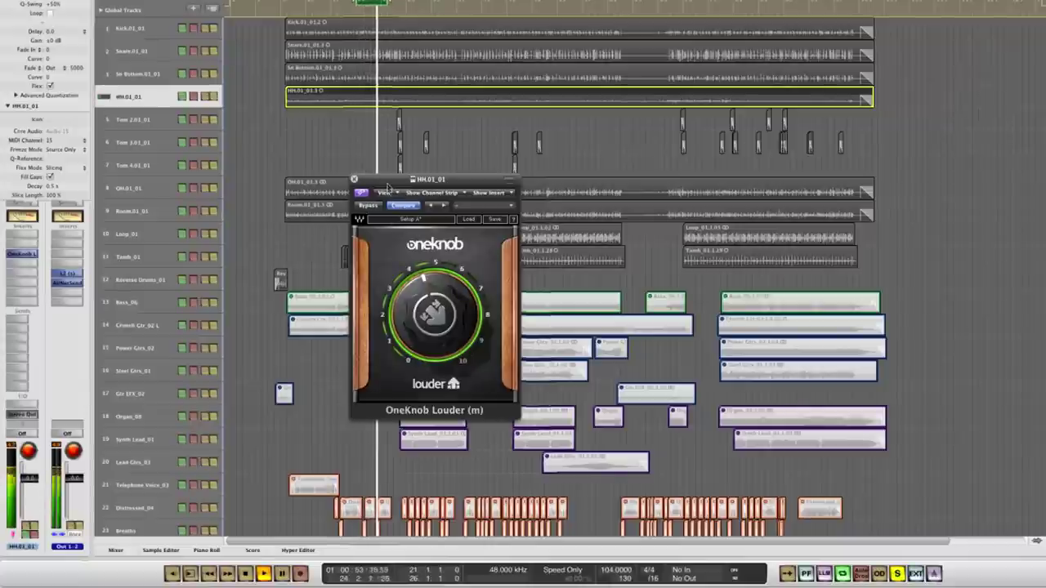
left_click_drag(385, 191, 370, 157)
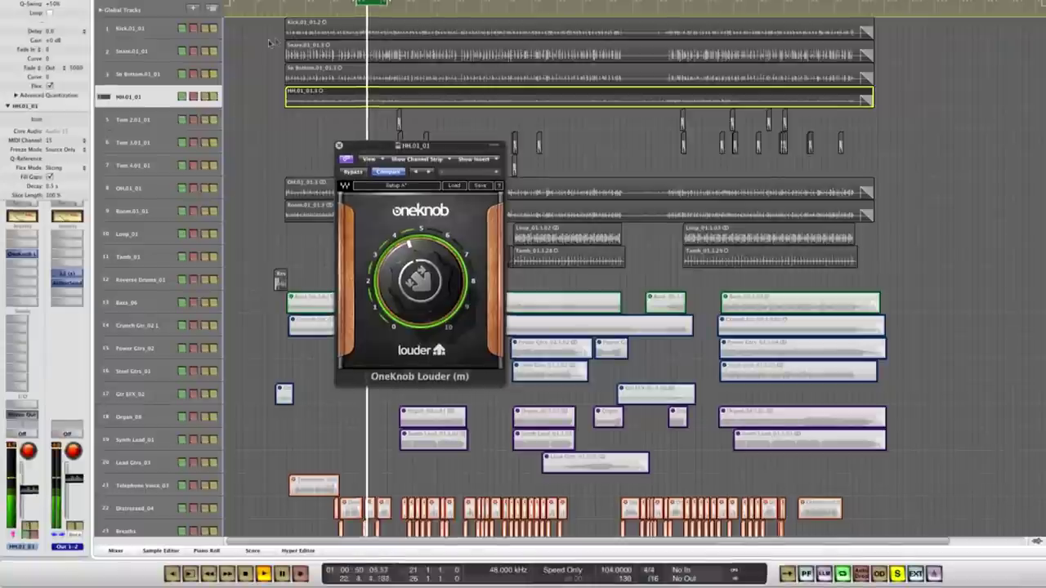
left_click_drag(266, 32, 298, 78)
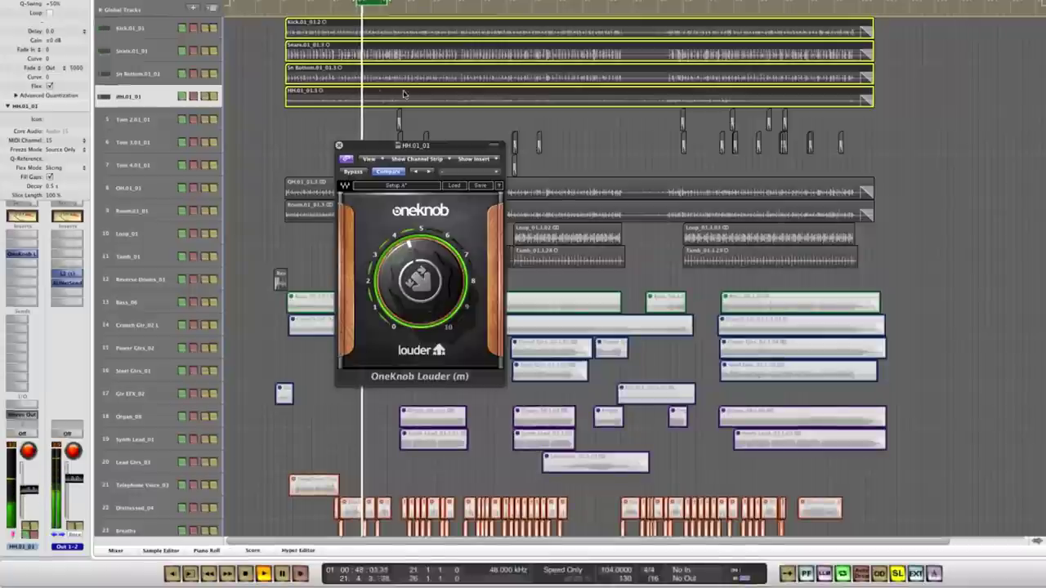
left_click(351, 172)
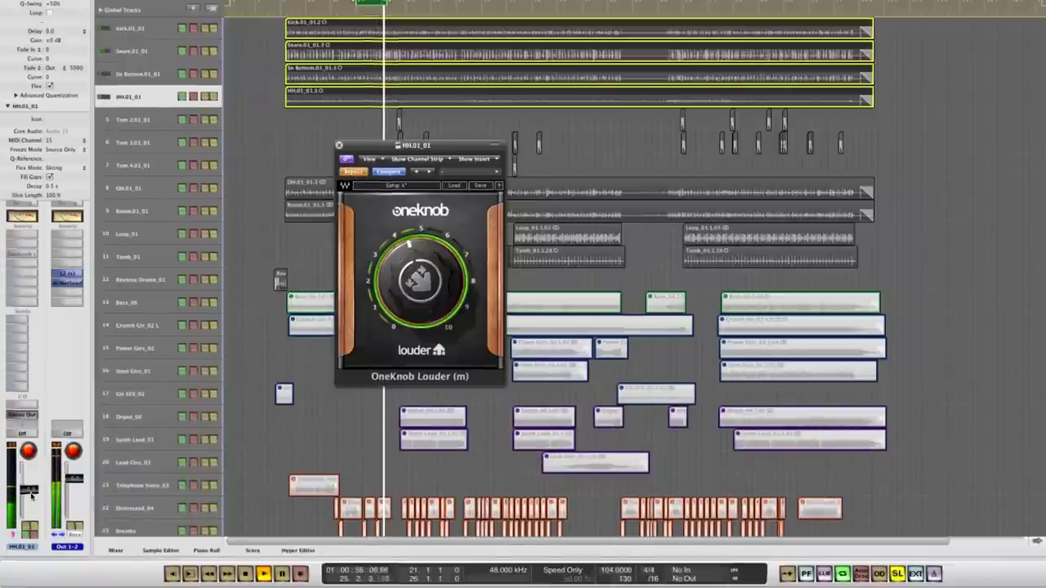
left_click_drag(33, 484, 33, 492)
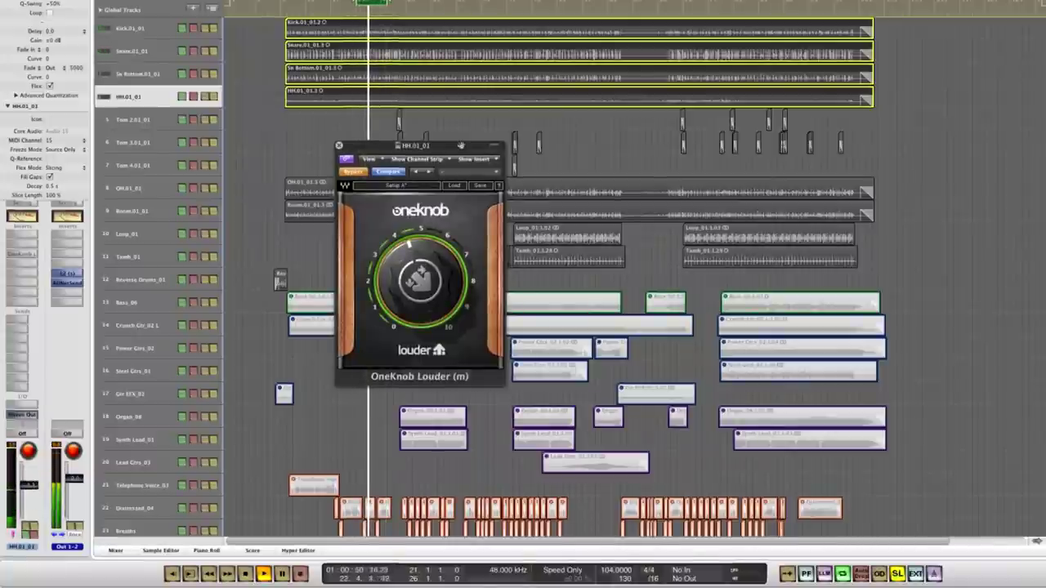
left_click(353, 171)
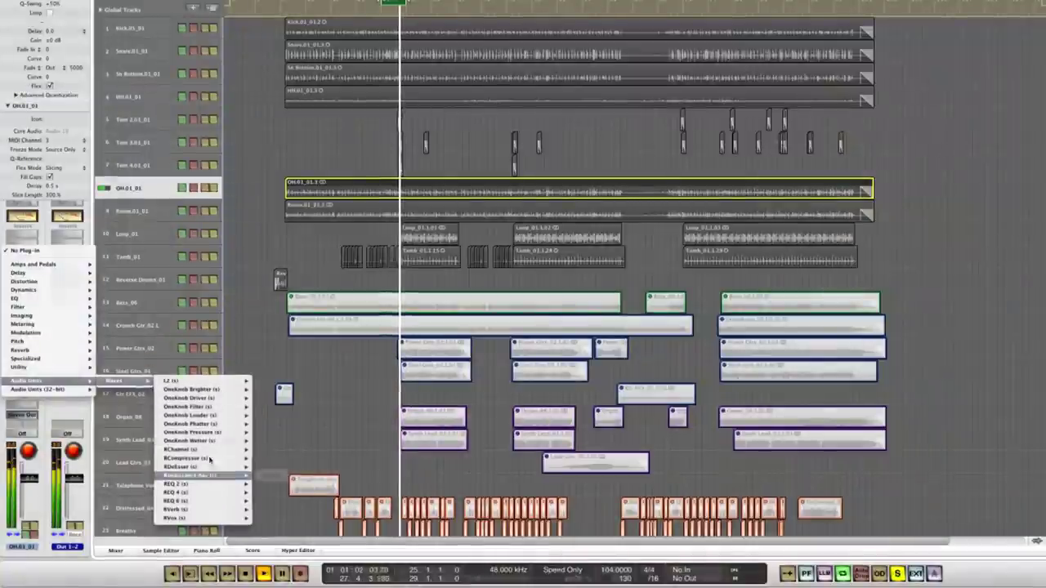
Insert a stereo OneKnob Louder on OH.01_01 and turn it up to about 9.3
left_click(268, 418)
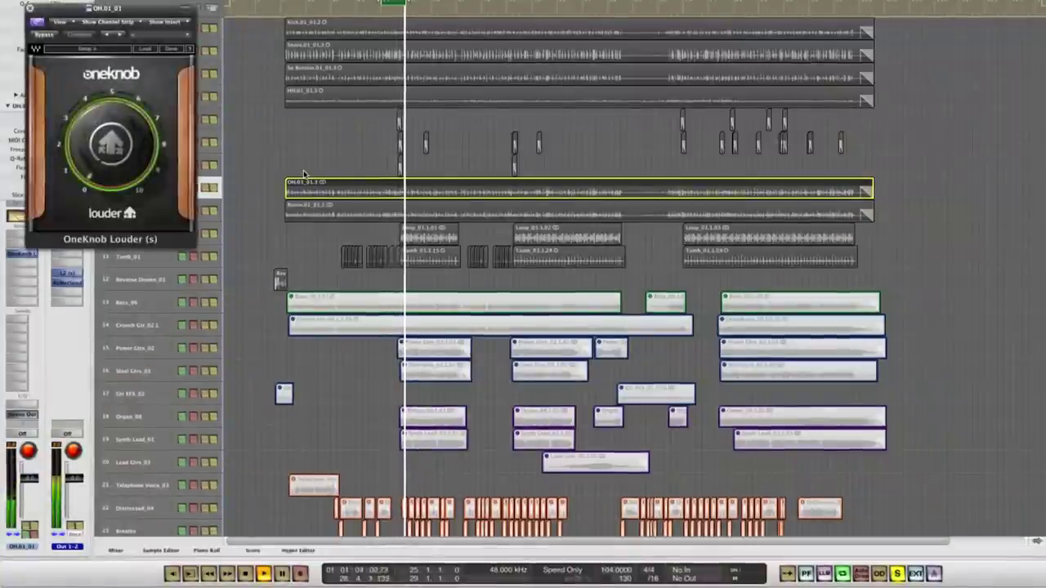
left_click_drag(111, 145, 119, 98)
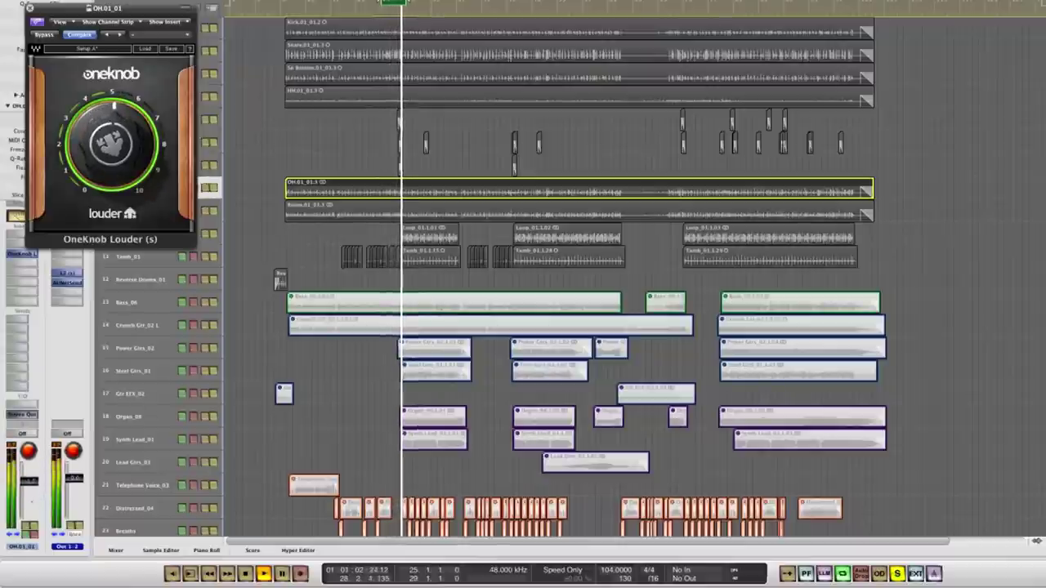
mouse_move(112, 143)
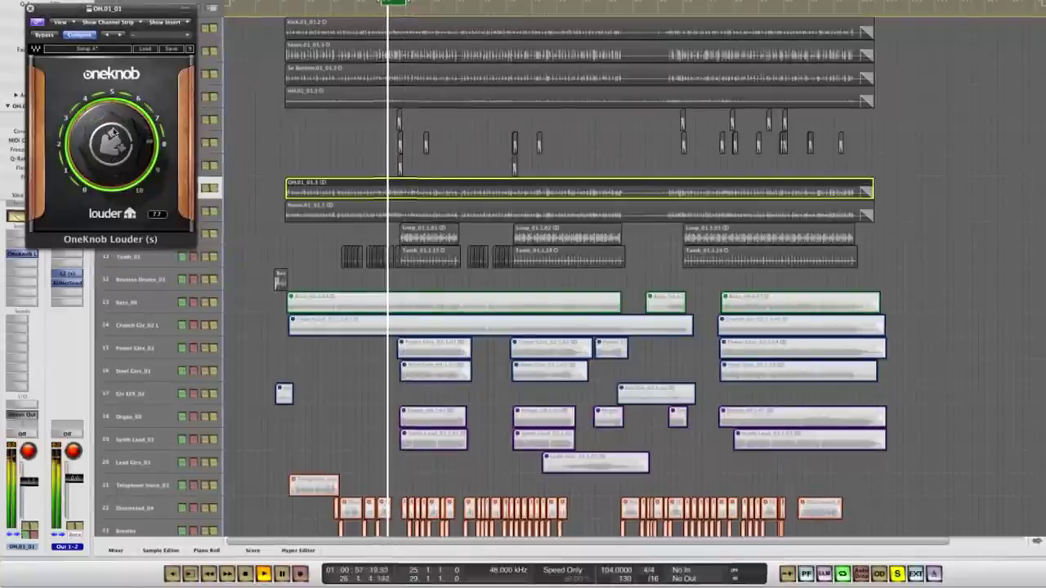
left_click_drag(112, 132, 114, 94)
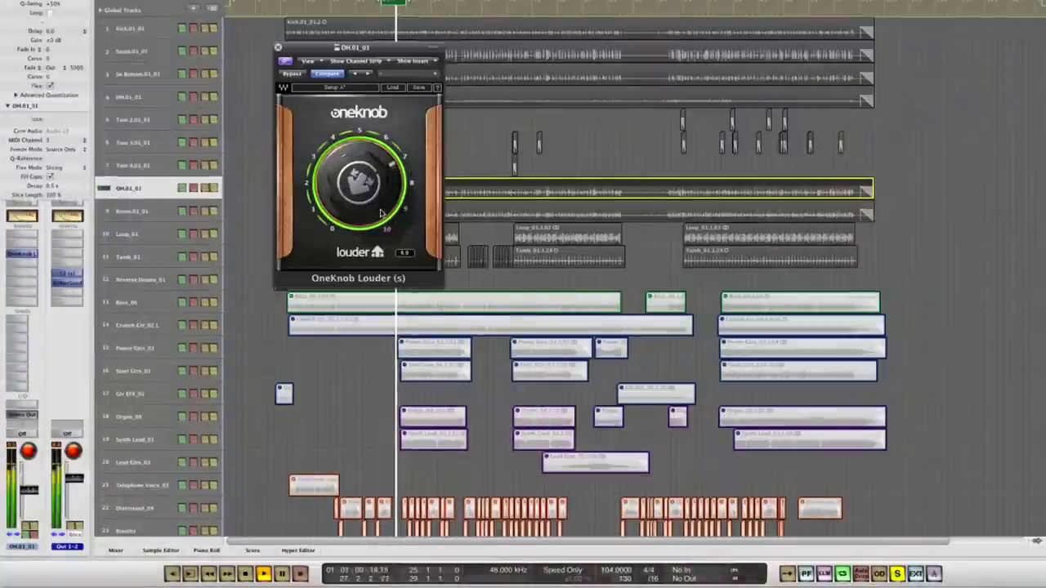
Add a stereo Waves RVox to the overheads with its compression threshold near -16
left_click(26, 268)
mouse_move(32, 391)
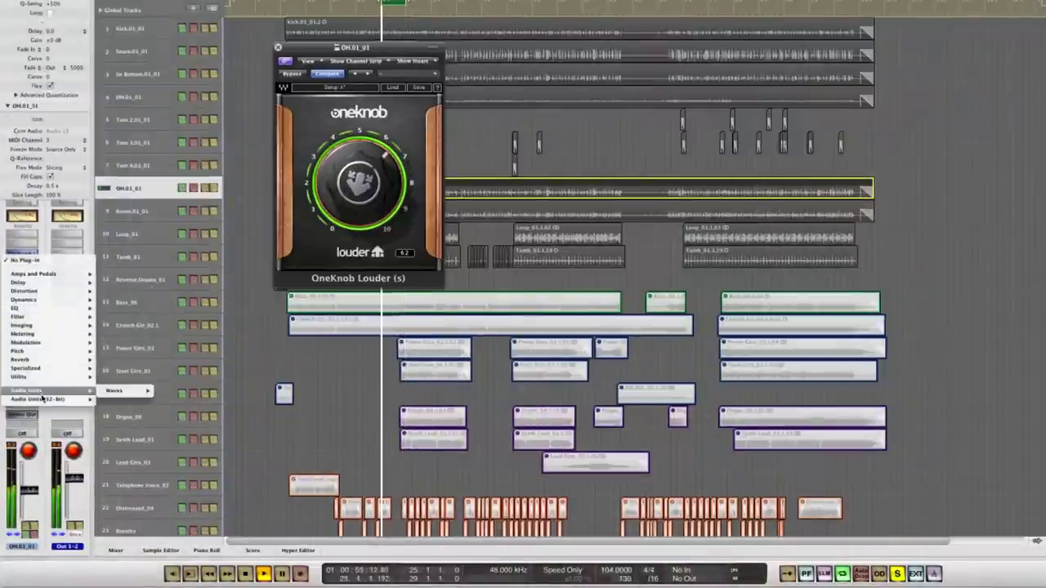
mouse_move(123, 391)
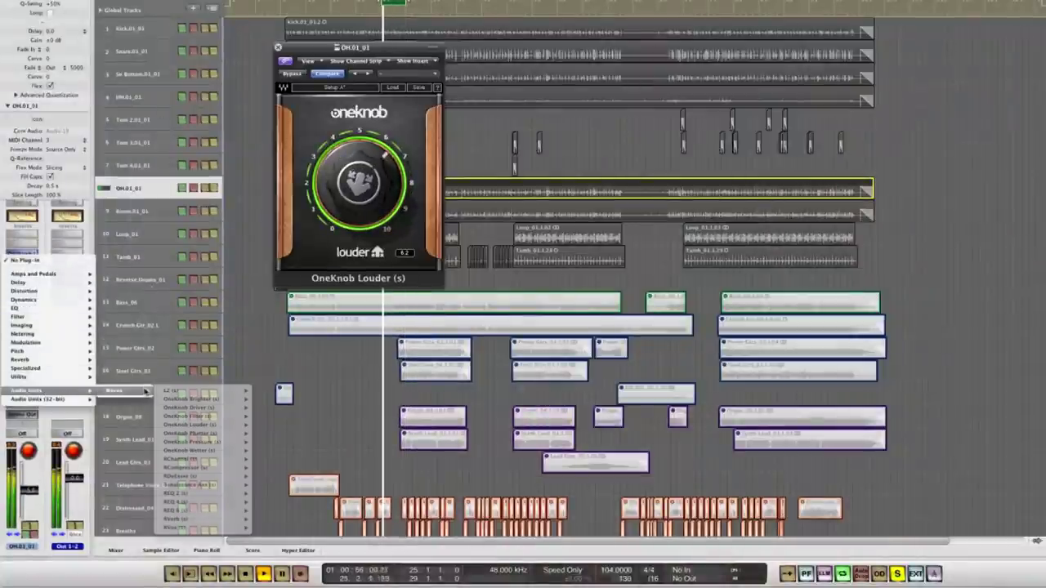
left_click(199, 527)
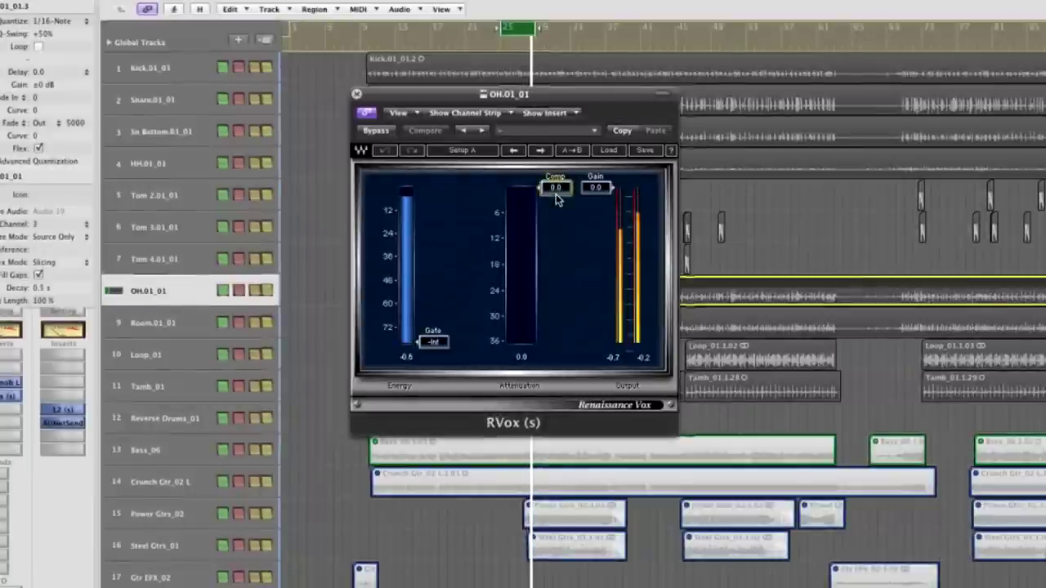
left_click_drag(555, 196, 550, 268)
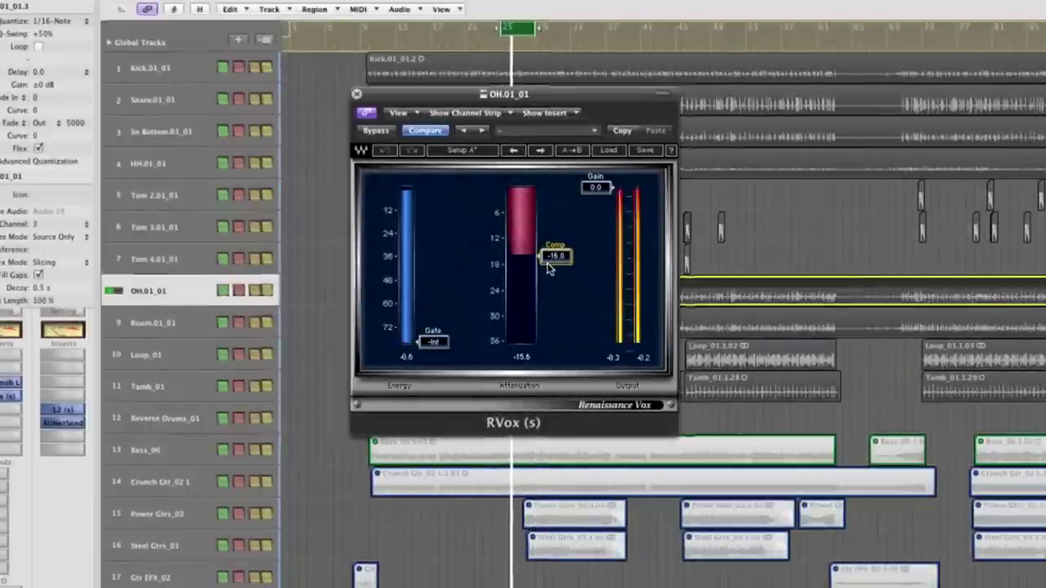
Adjust the overheads' RVox, ending with output gain -7.1 and compression threshold -16.5
left_click_drag(595, 187, 598, 228)
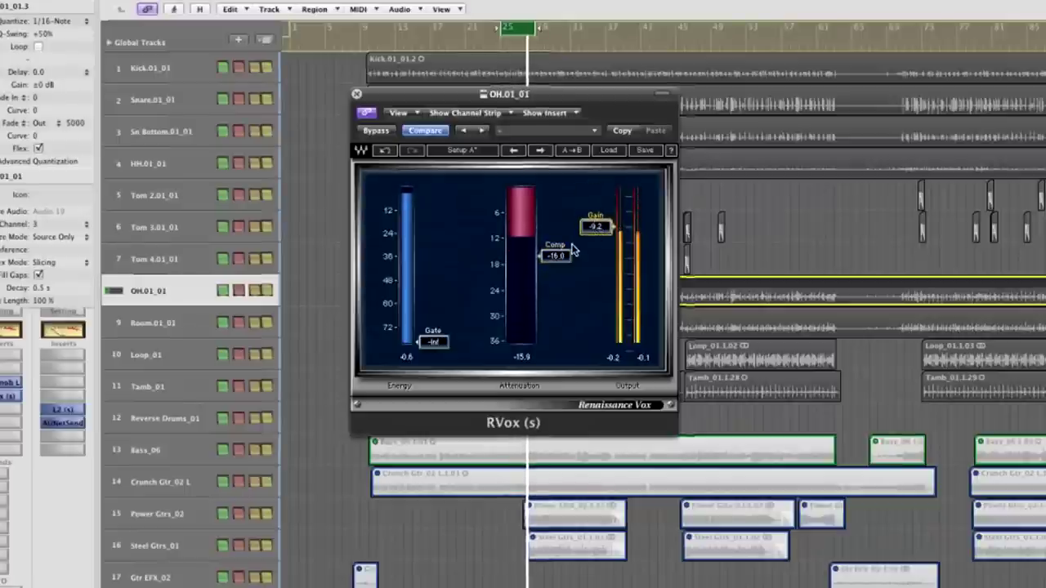
left_click_drag(583, 232, 587, 217)
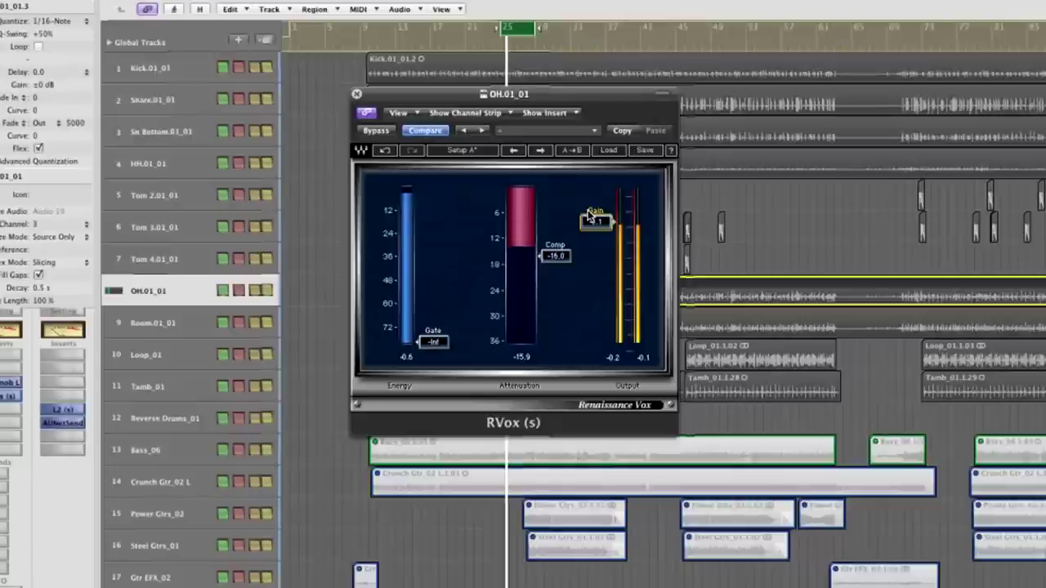
mouse_move(570, 256)
left_mouse_down()
mouse_move(561, 173)
mouse_move(553, 258)
left_mouse_up()
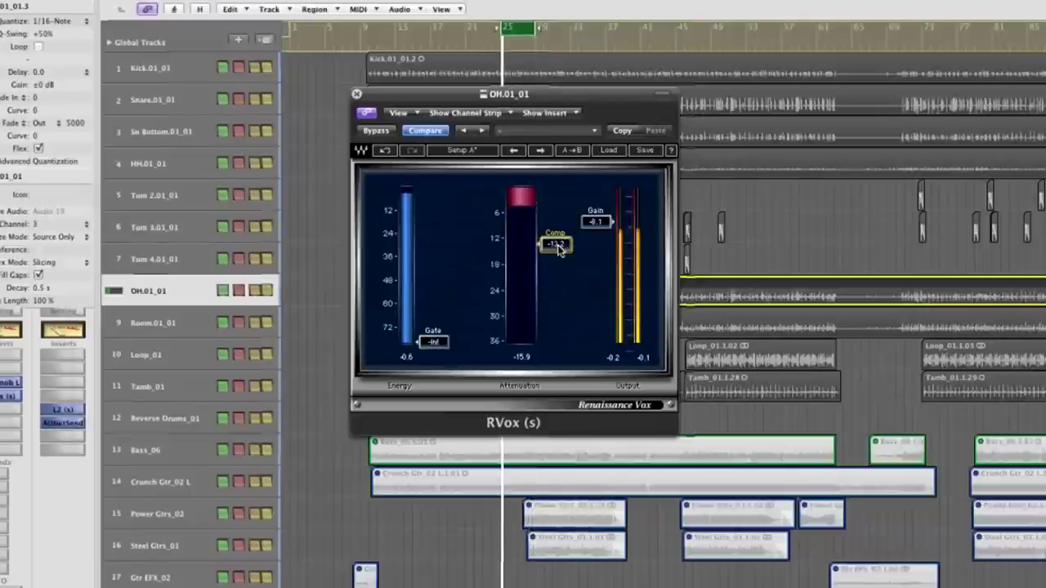
left_click_drag(560, 250, 554, 135)
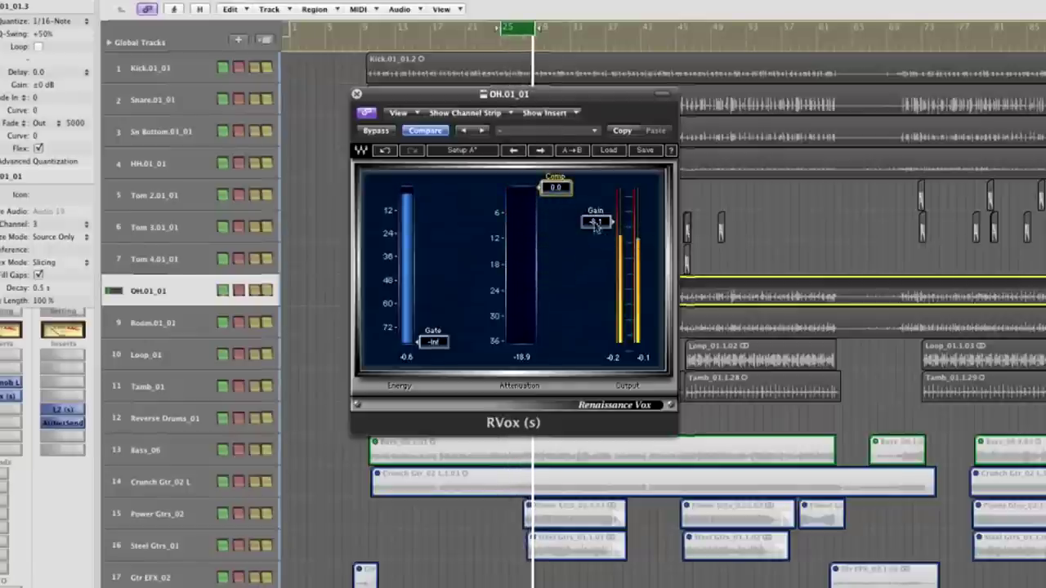
left_click_drag(595, 222, 553, 272)
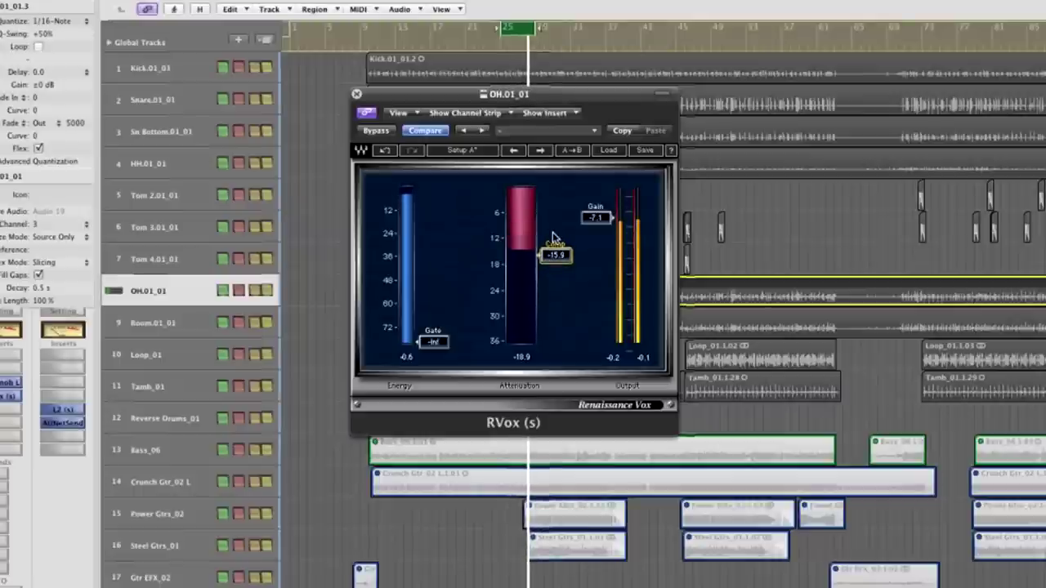
left_click_drag(559, 255, 561, 263)
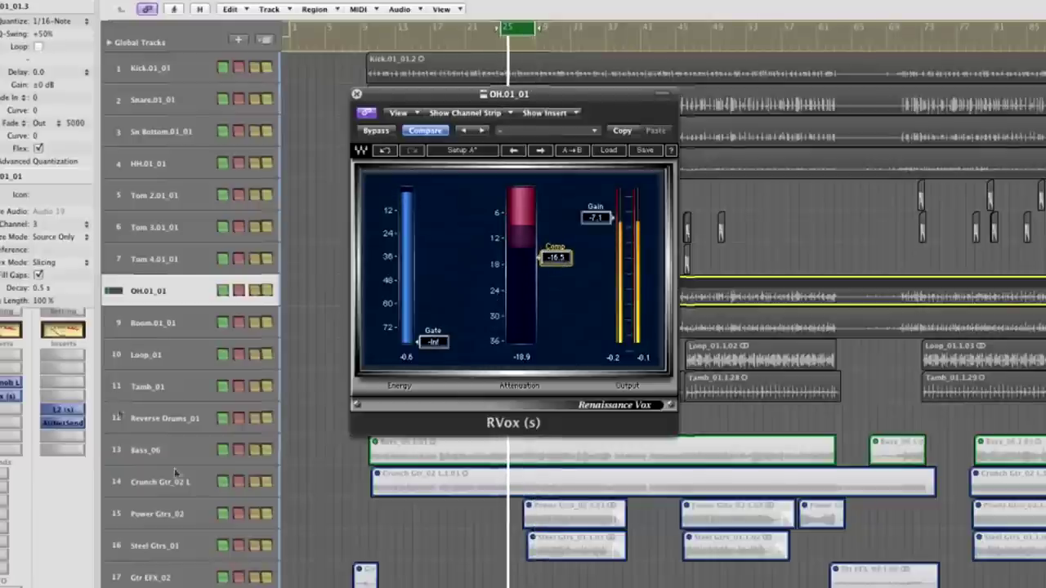
Insert a stereo REQ 4 on the overheads with a narrow 5 dB band-2 cut near 1.5 kHz
left_click(7, 412)
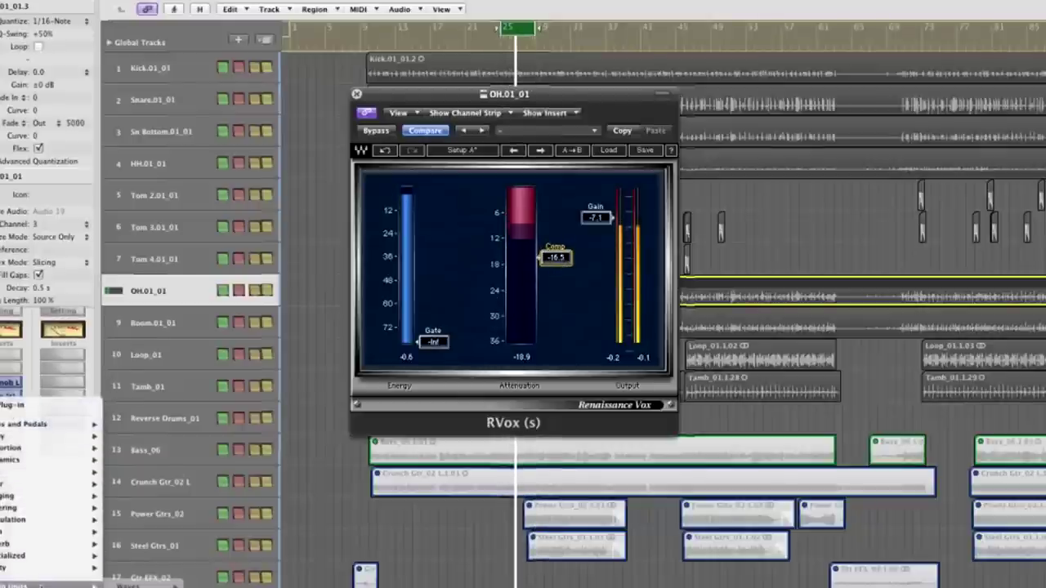
mouse_move(131, 585)
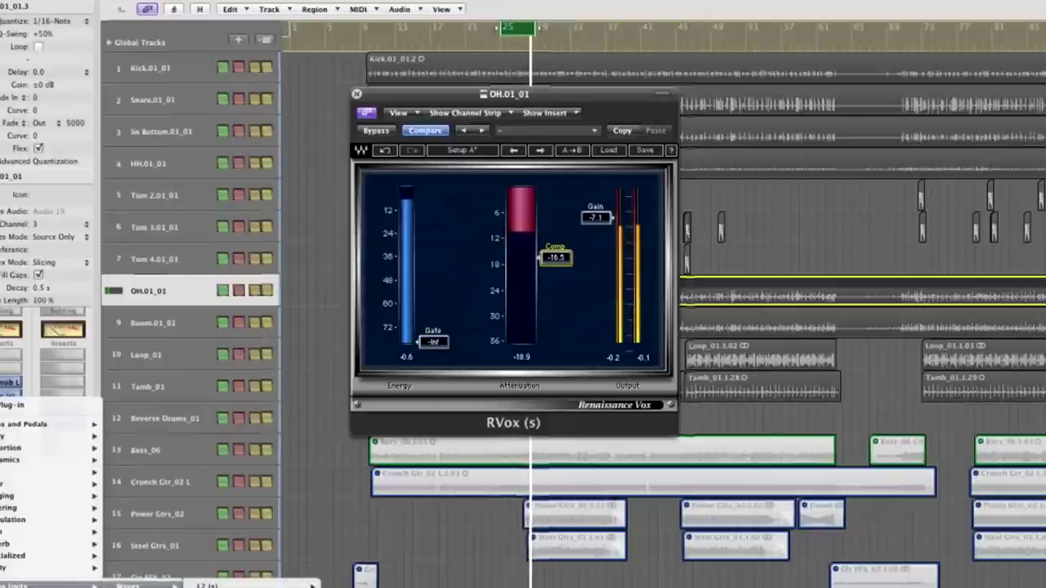
left_click(205, 585)
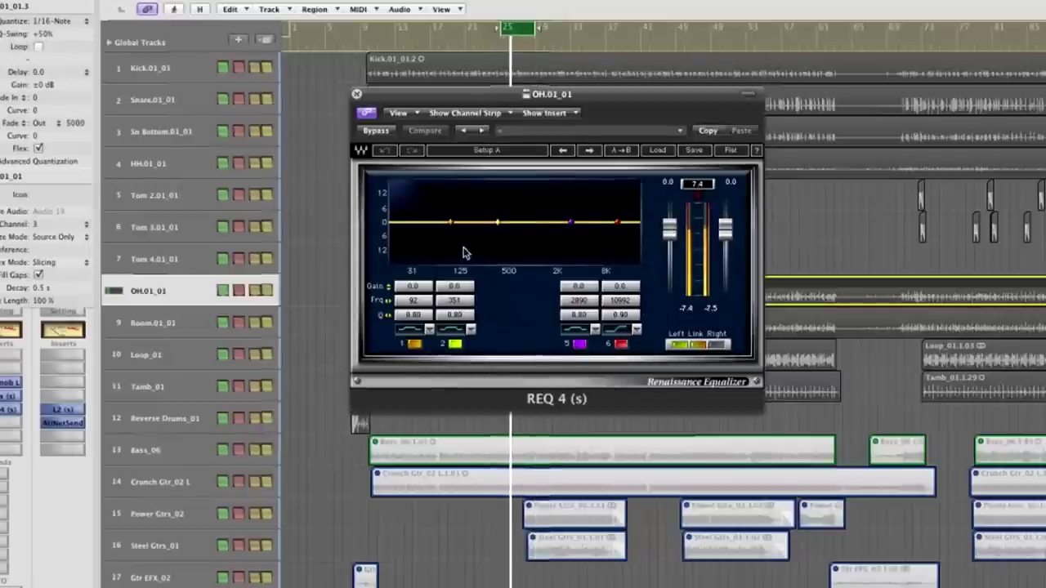
left_click_drag(498, 223, 545, 206)
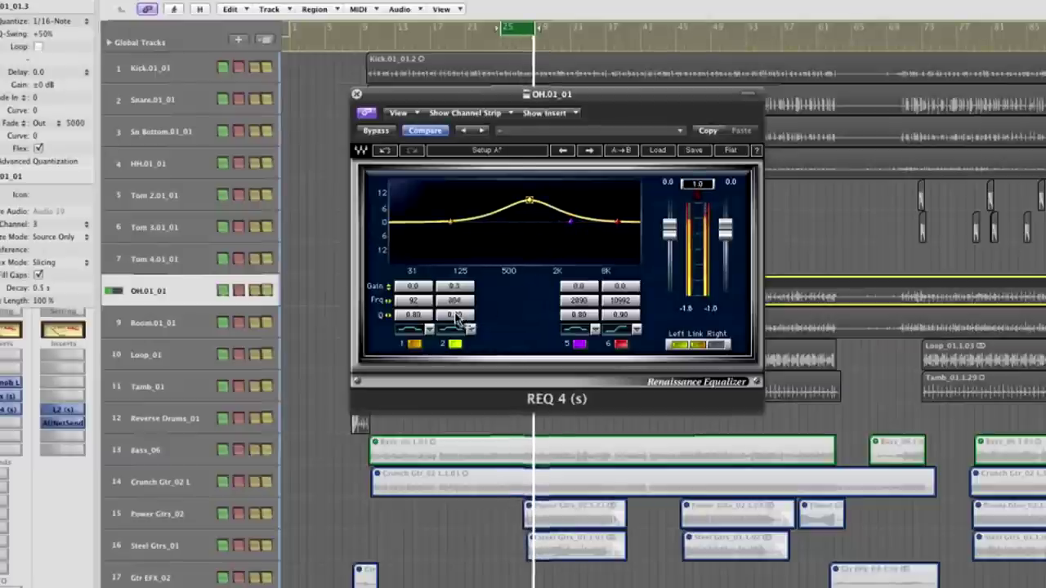
left_click_drag(455, 315, 500, 291)
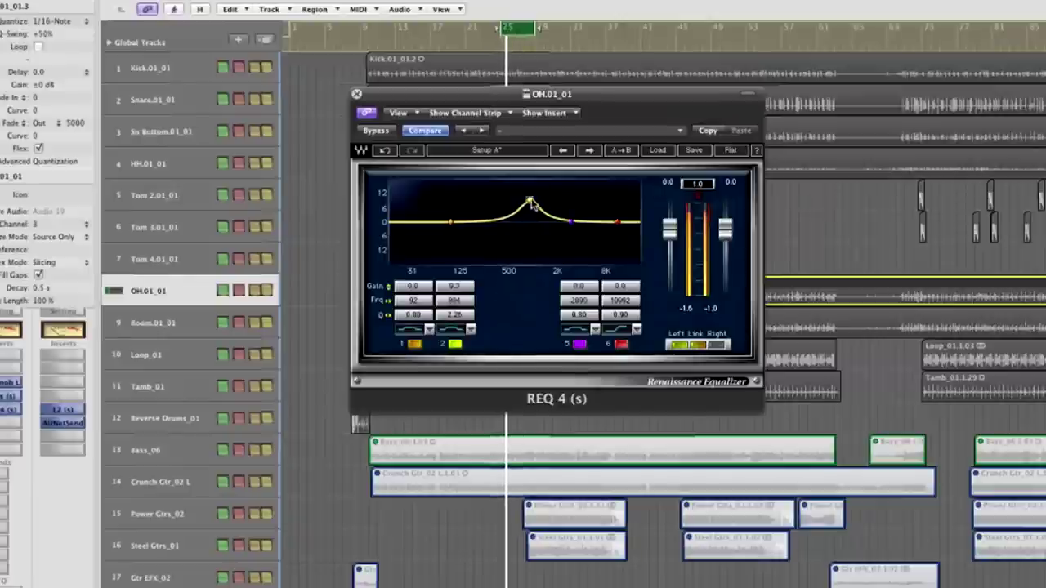
left_click_drag(532, 204, 552, 199)
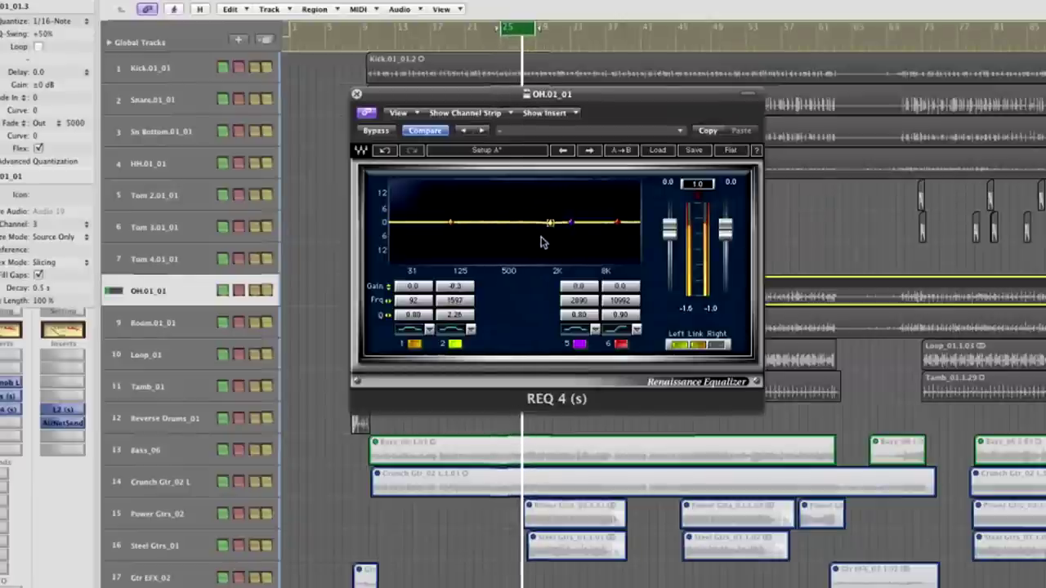
left_click_drag(539, 272, 538, 284)
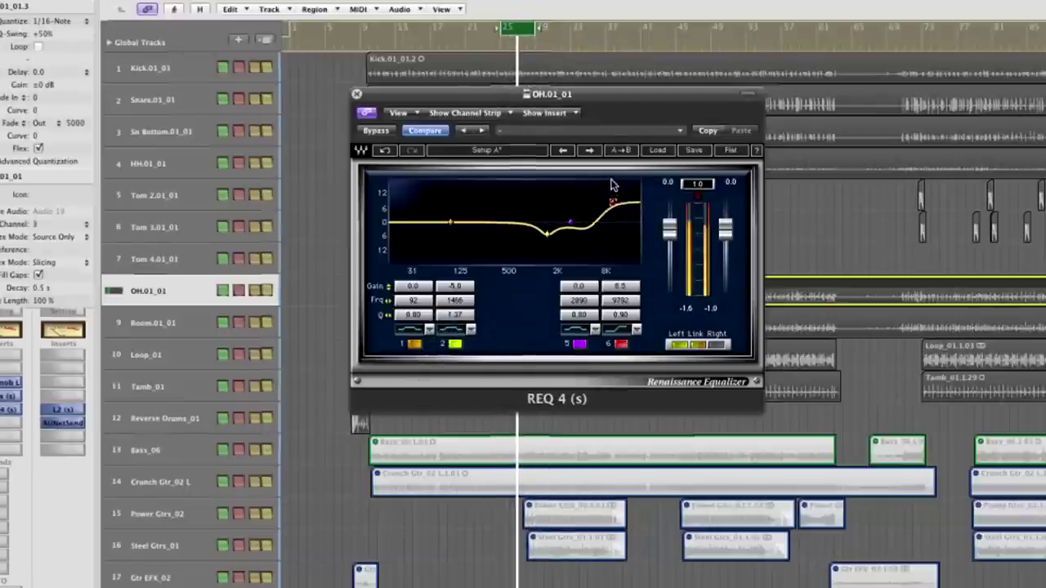
Boost the REQ 4 high shelf to about 6.4 dB and make band 1 a high-pass filter
left_click_drag(612, 185, 613, 183)
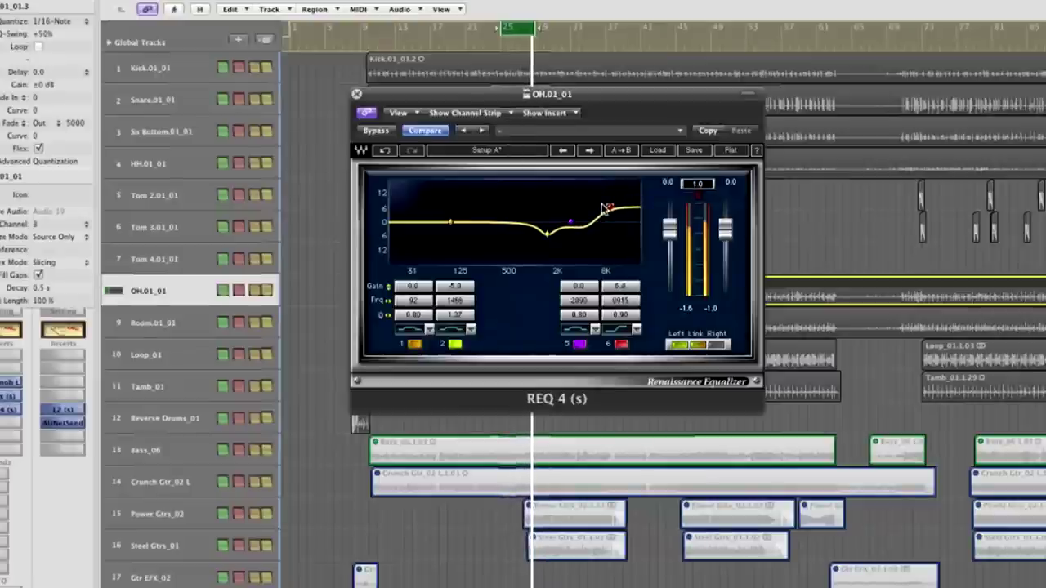
left_click(426, 331)
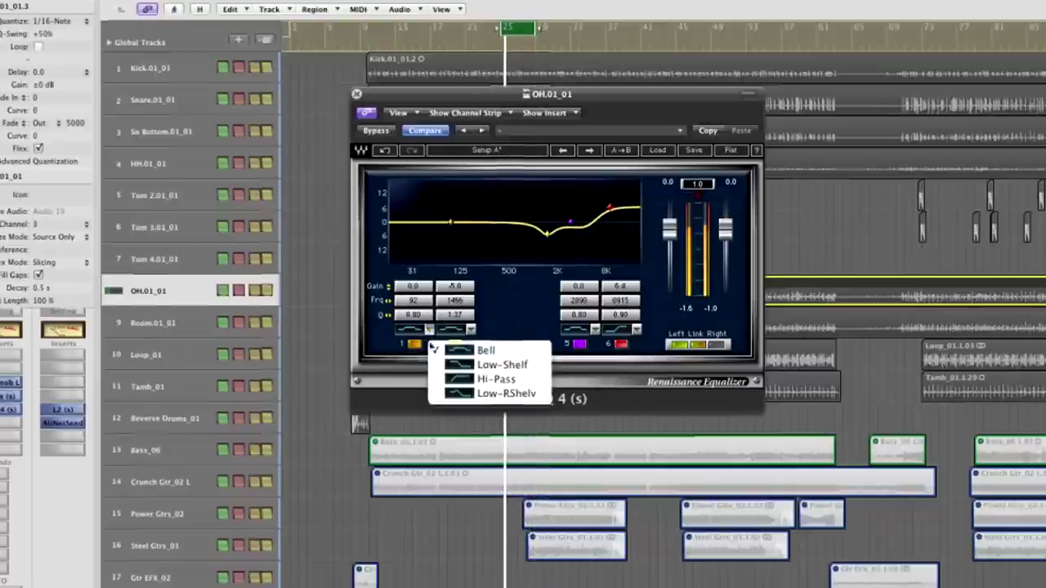
left_click(482, 379)
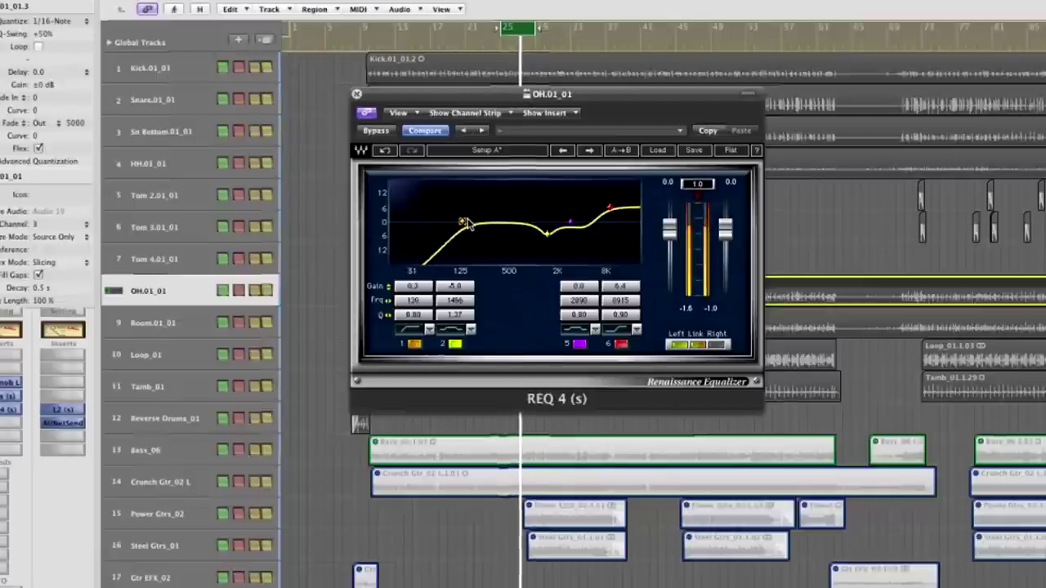
left_click_drag(467, 225, 472, 225)
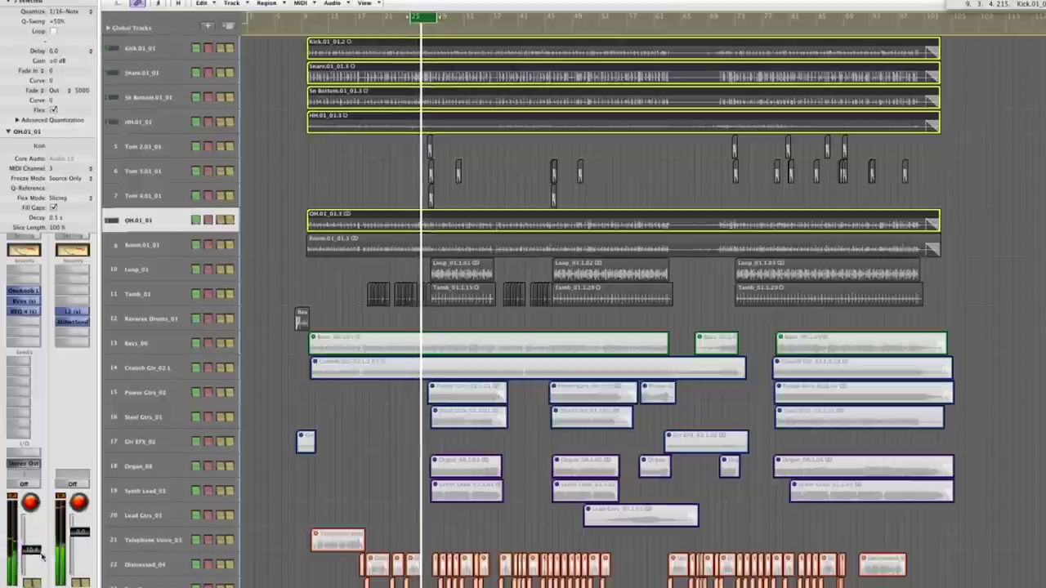
Select the Room.01_01 track and insert a stereo Waves OneKnob Driver on it
left_click(351, 239)
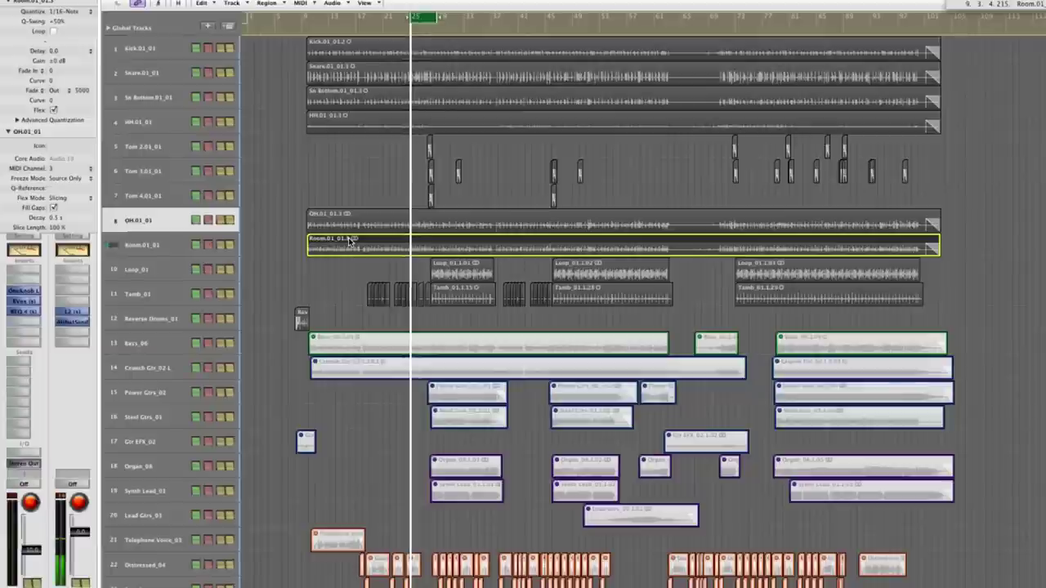
left_click(153, 245)
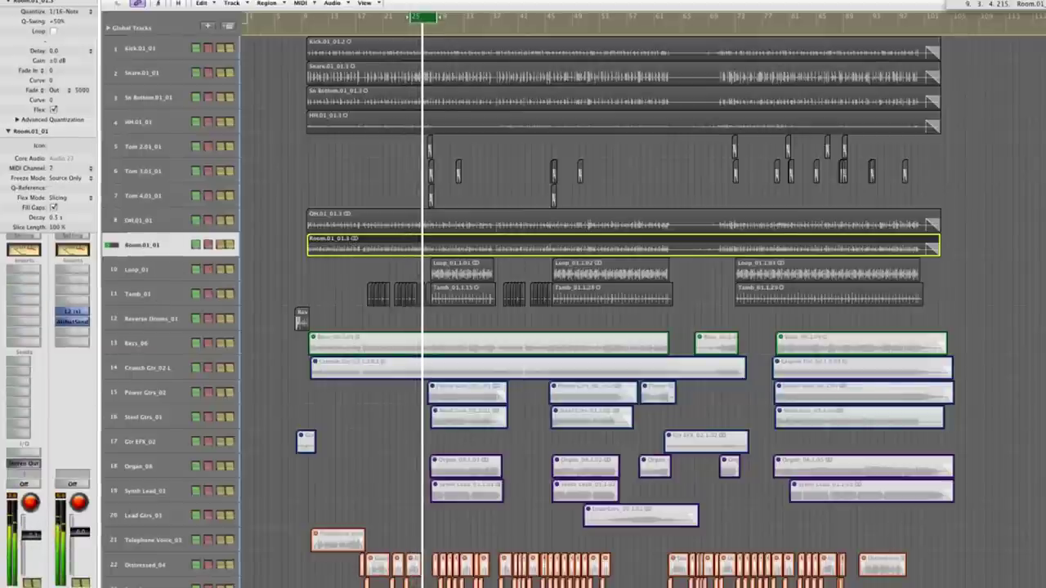
left_click(16, 280)
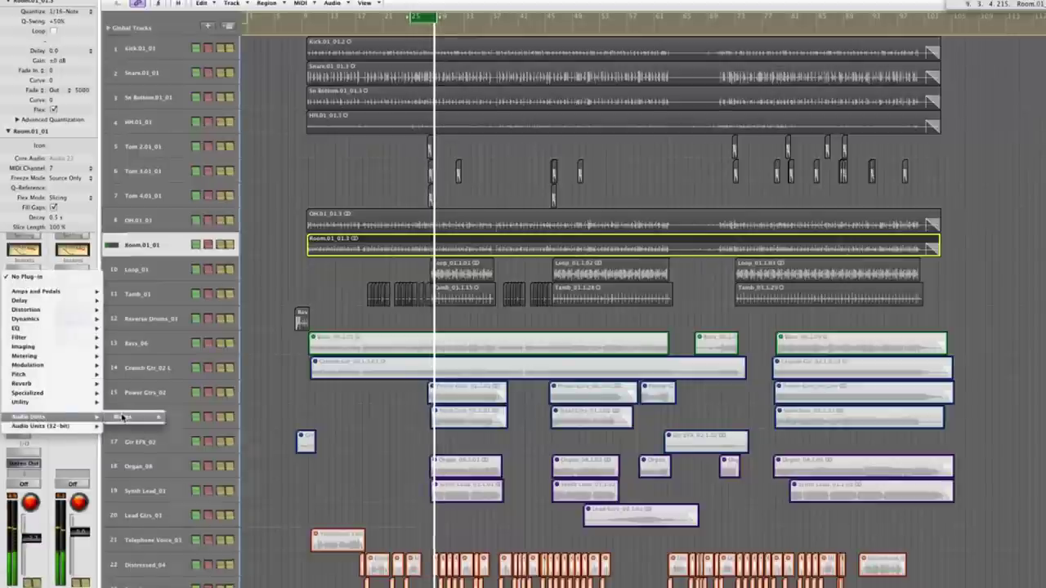
mouse_move(158, 420)
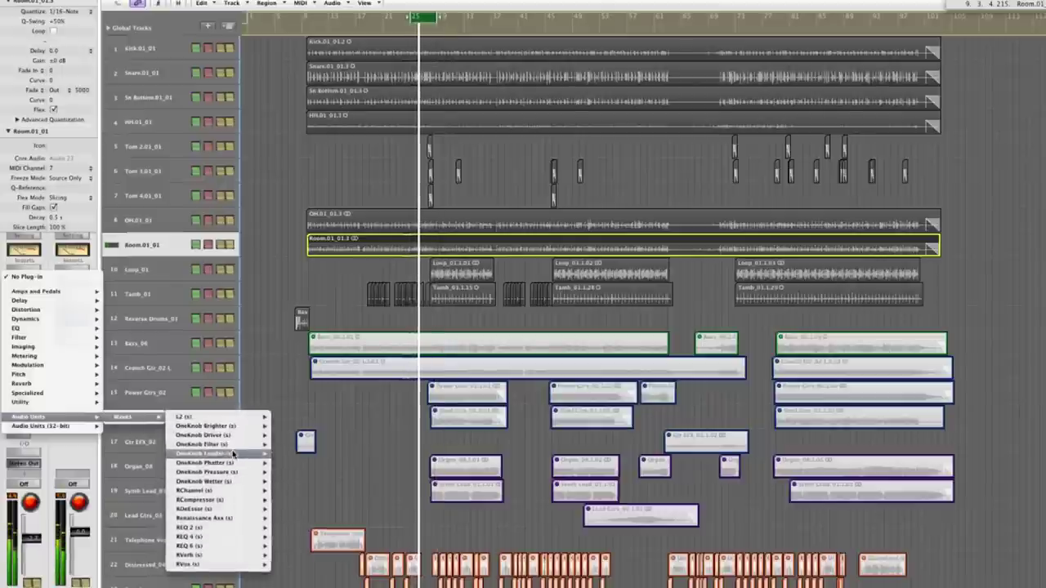
mouse_move(233, 445)
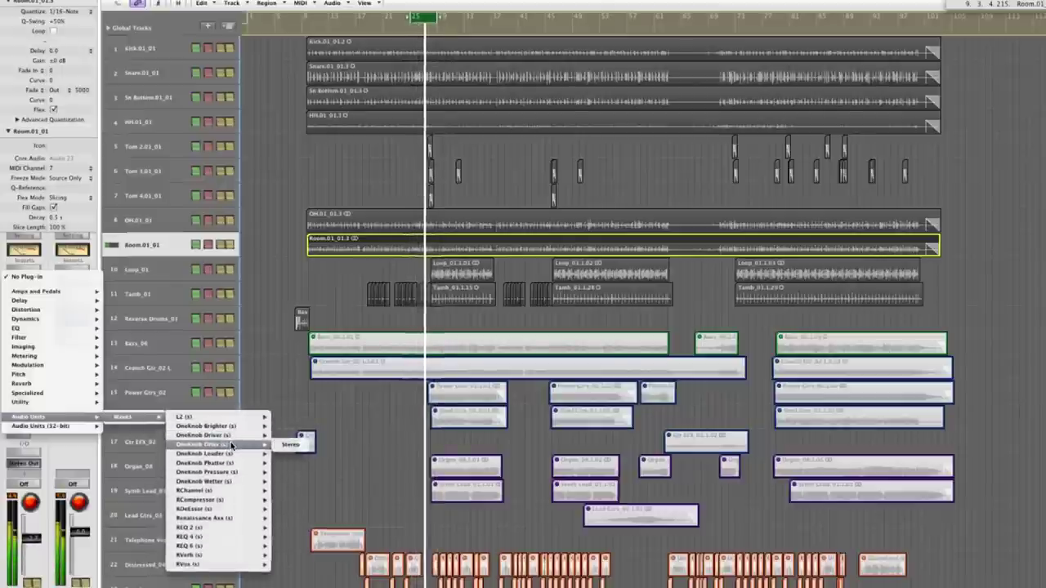
left_click(290, 436)
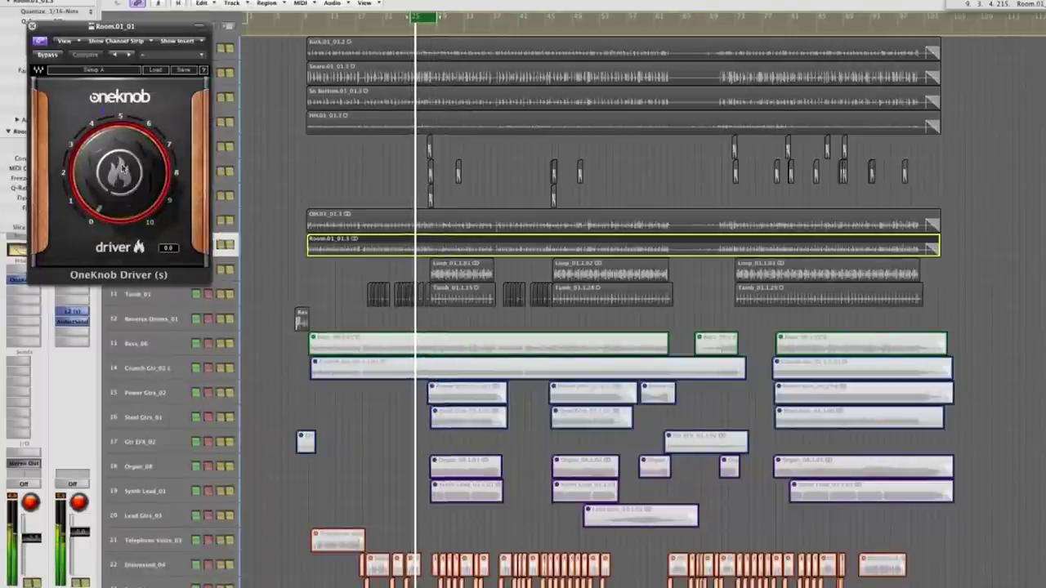
Turn the Room OneKnob Driver up to about 8 and select the Kick-through-Room regions
left_click_drag(122, 168, 123, 167)
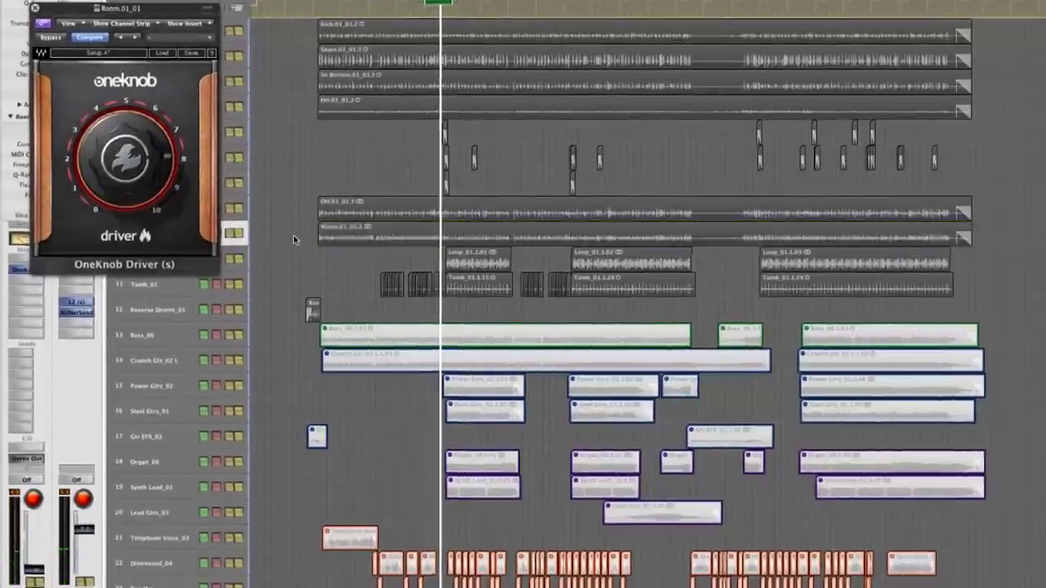
left_click_drag(317, 236, 367, 11)
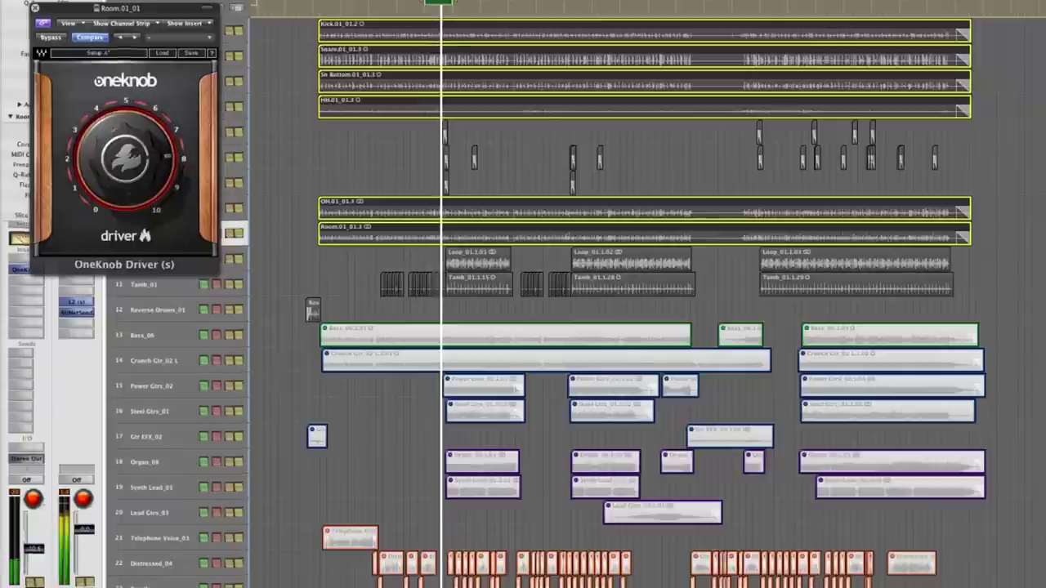
Add a stereo REQ 2 to Room.01_01 with a 12.5 dB narrow cut at 930 Hz, then close it
left_click(24, 283)
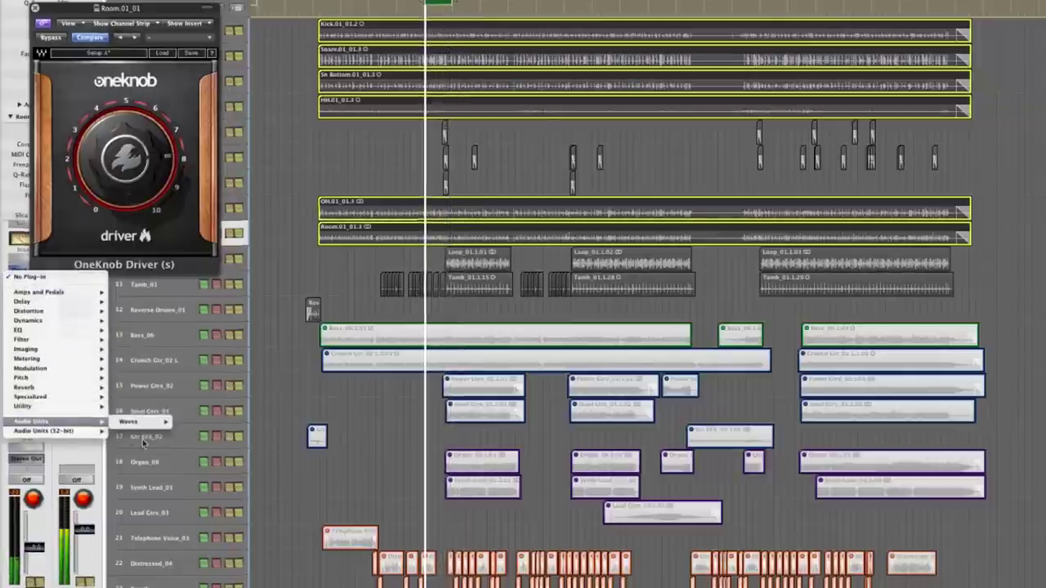
mouse_move(146, 425)
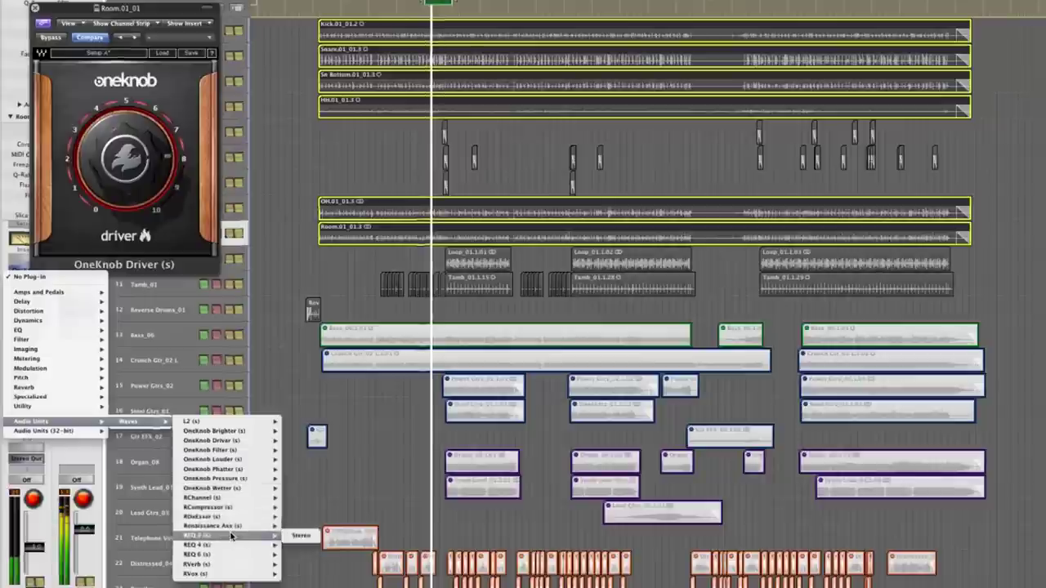
mouse_move(238, 472)
mouse_move(224, 539)
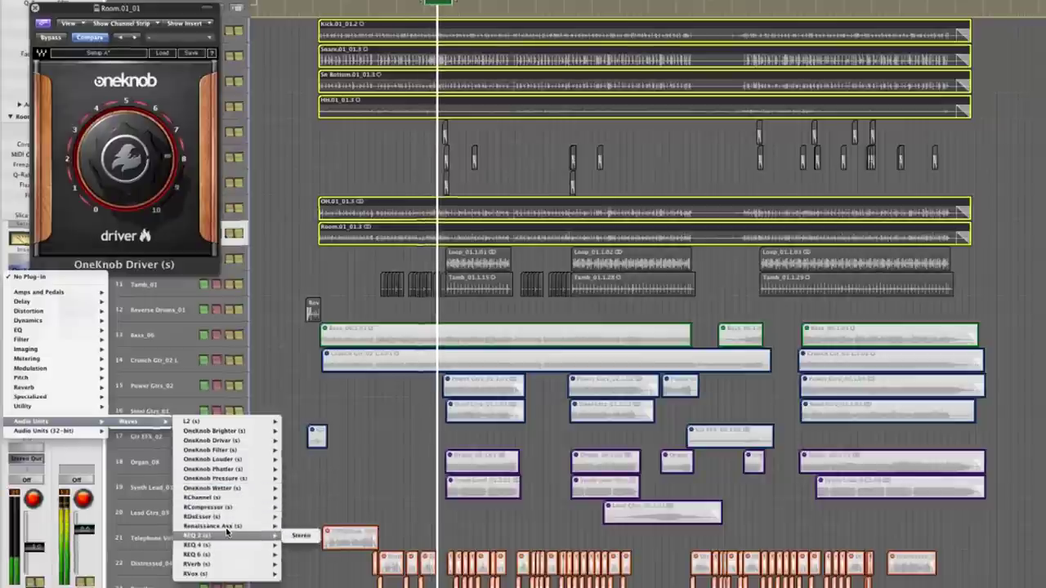
left_click(316, 542)
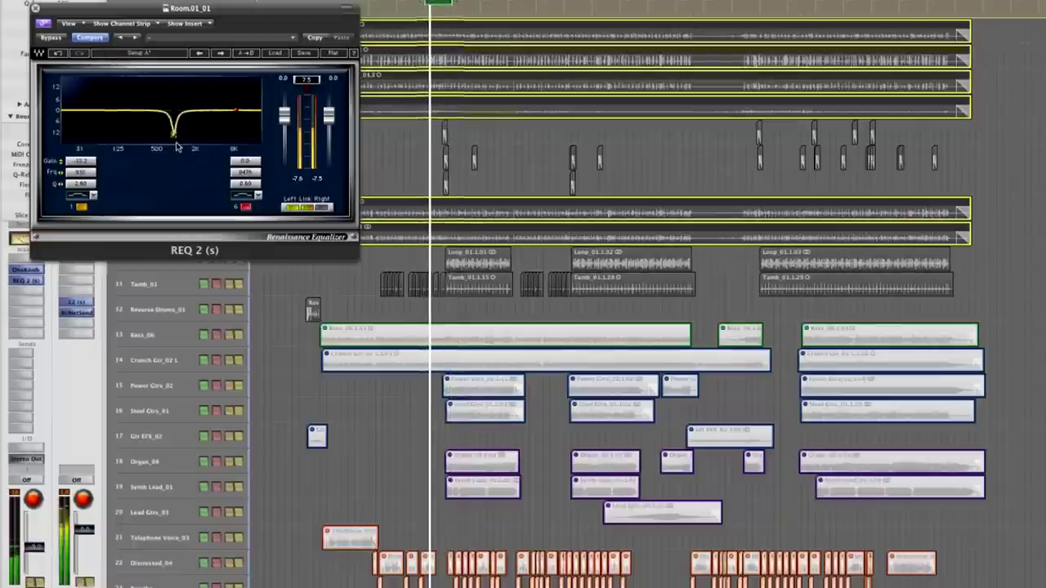
left_click_drag(178, 145, 180, 141)
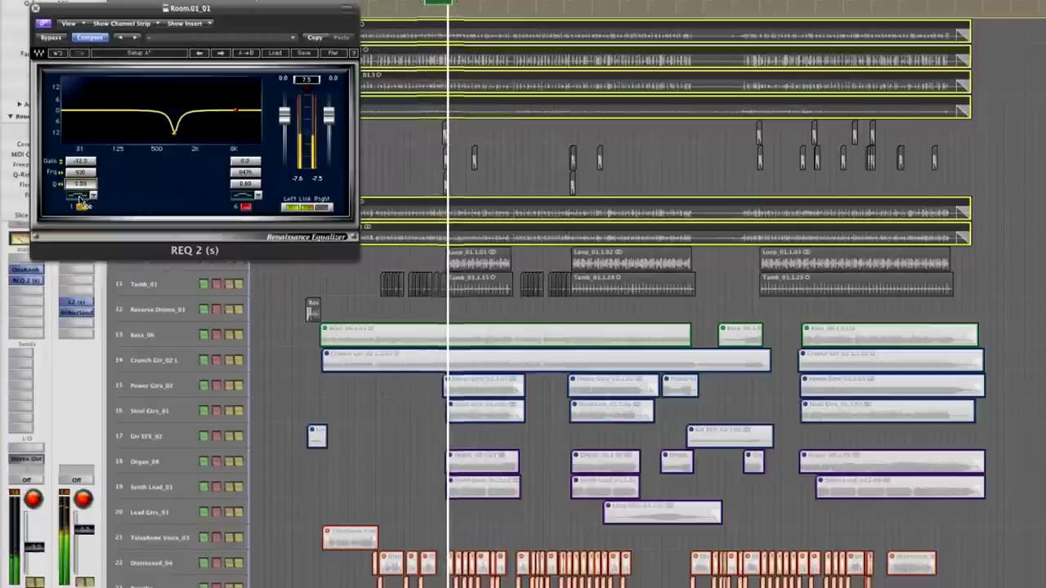
left_click(35, 8)
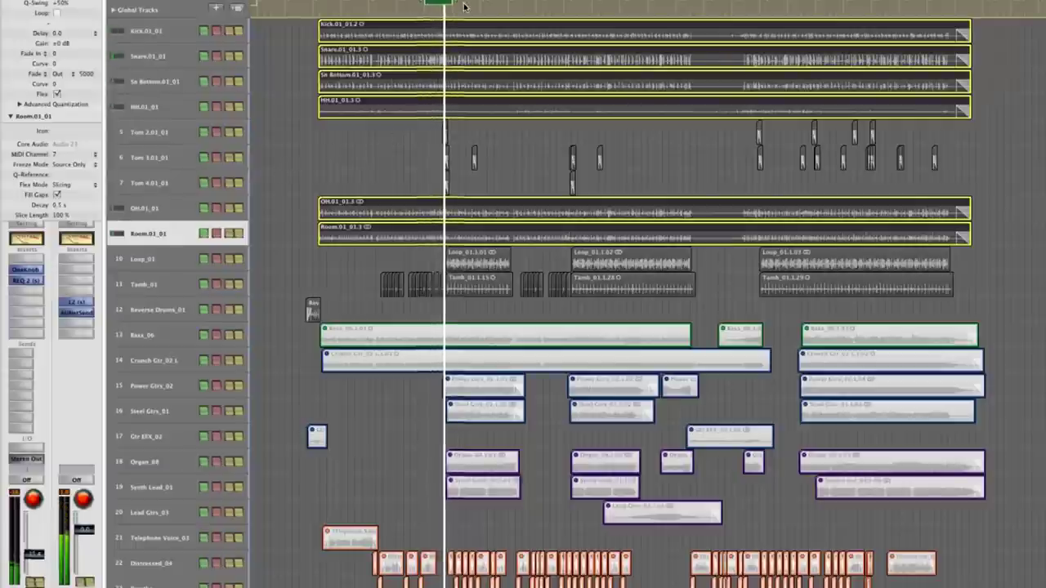
Zoom in on the toms and narrow the cycle range around the tom hits
left_click(206, 140)
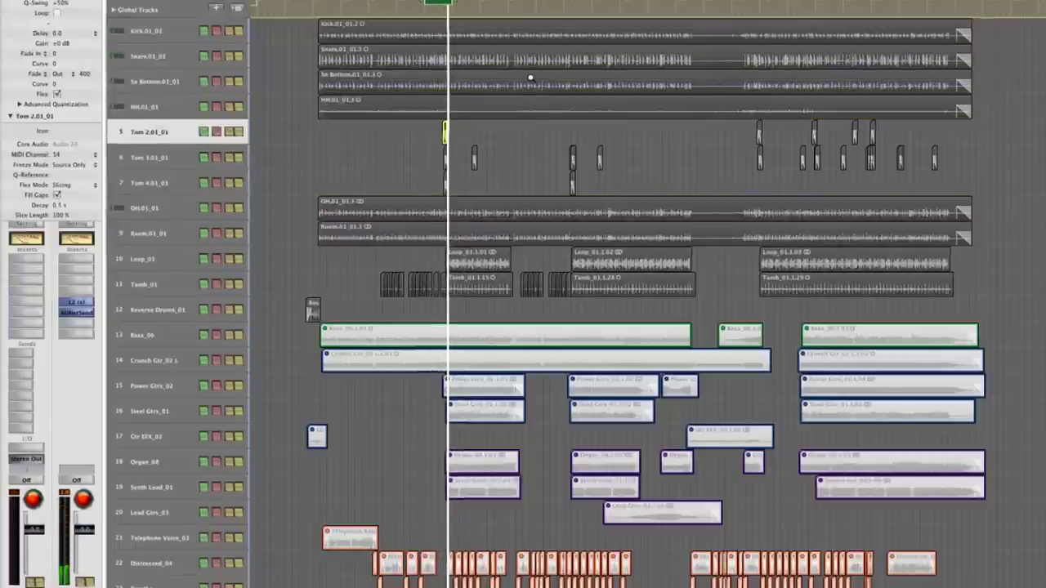
key("z")
left_click_drag(445, 197, 576, 343)
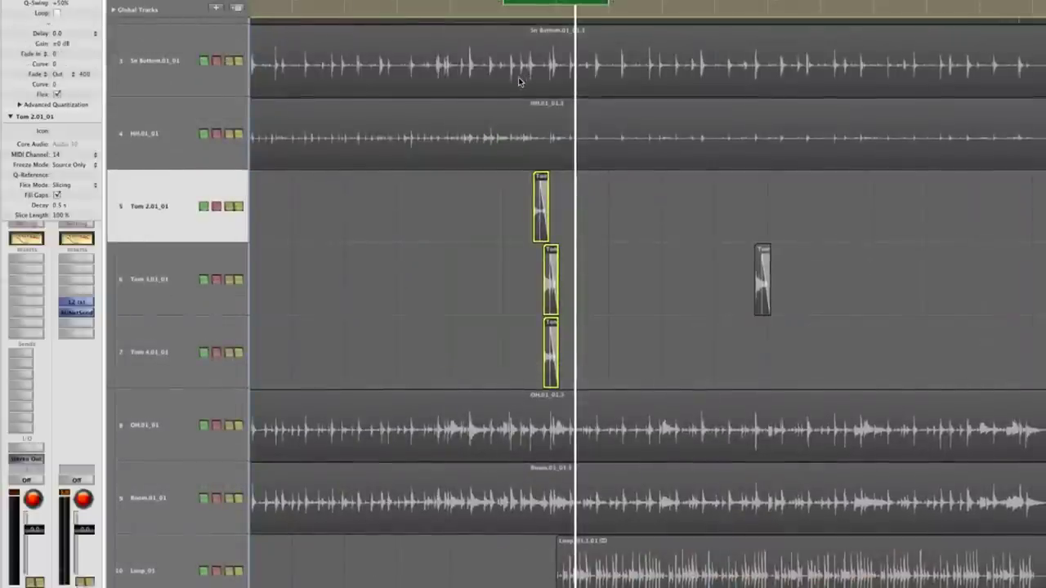
key("space")
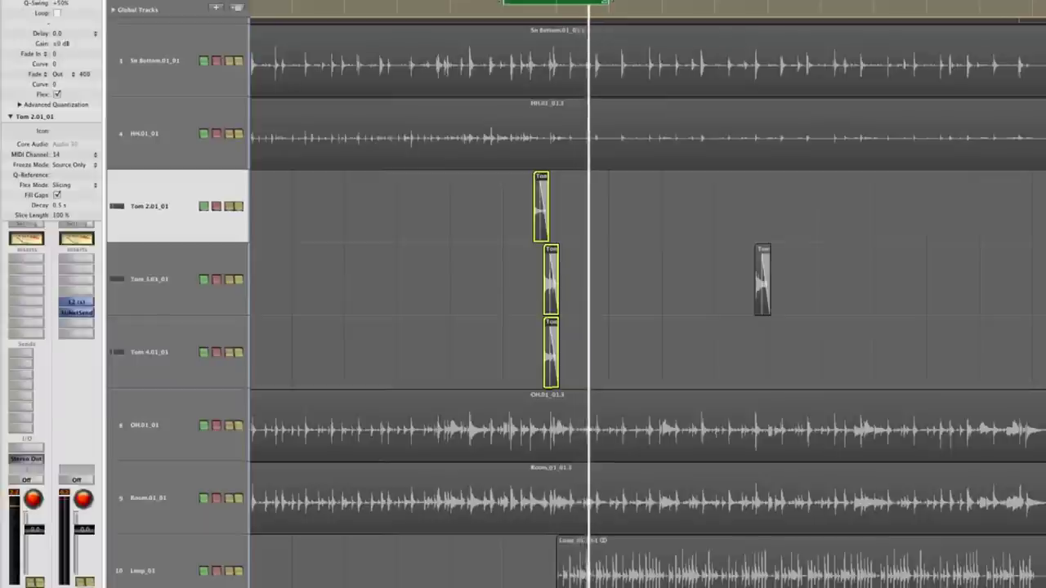
left_click_drag(608, 2, 581, 2)
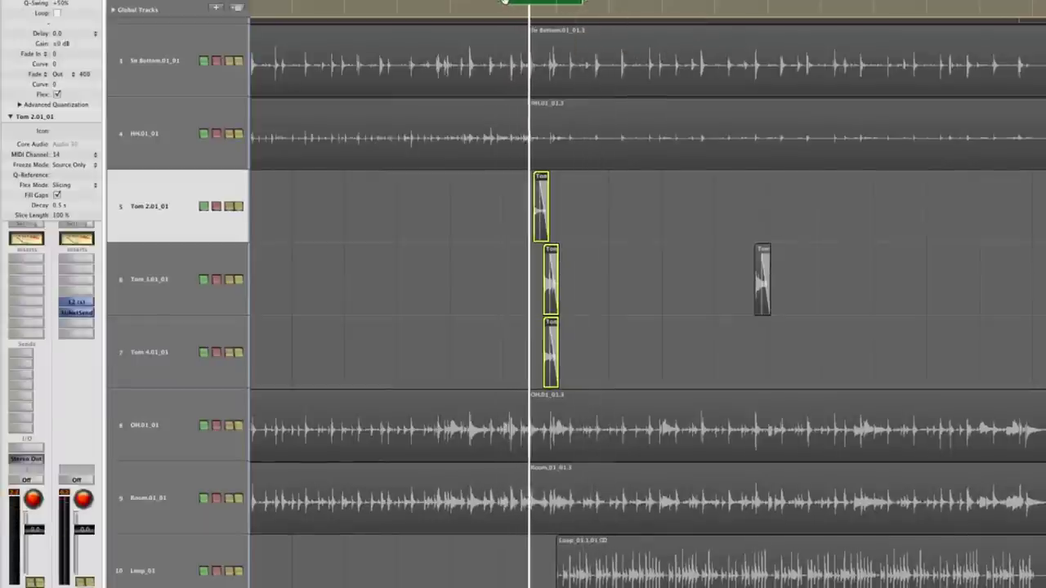
left_click_drag(504, 3, 523, 2)
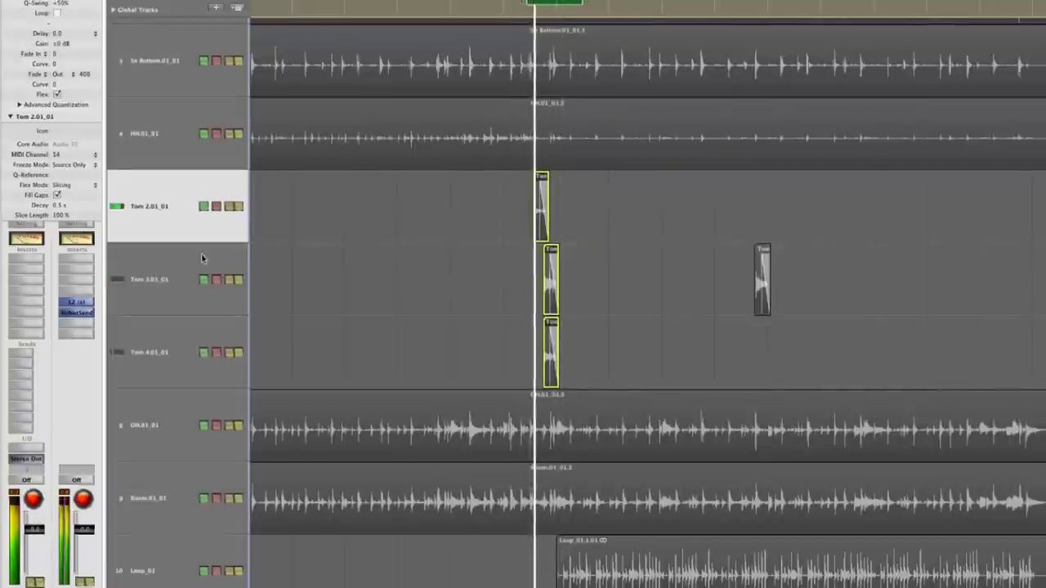
Zoom in on the Tom 2 and Tom 3 regions and open Tom 2's first insert plug-in list
left_click(176, 253)
left_click(203, 230)
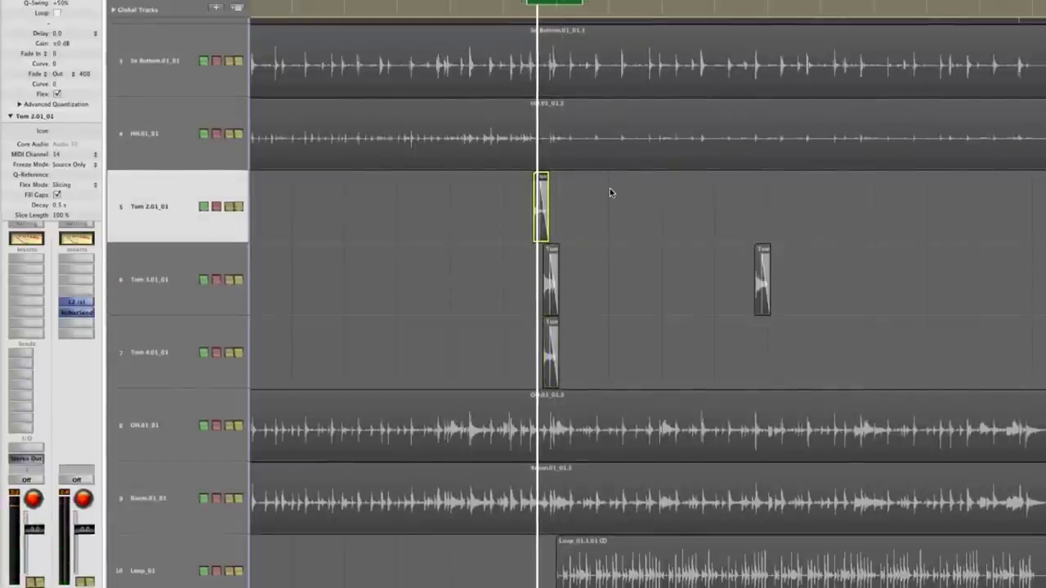
left_click_drag(610, 192, 572, 248)
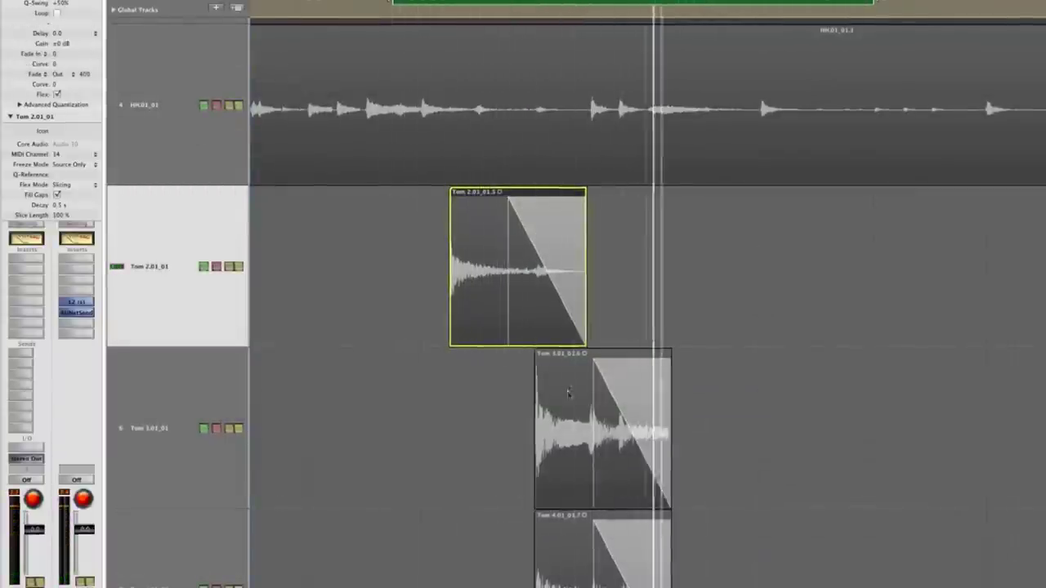
left_click(26, 260)
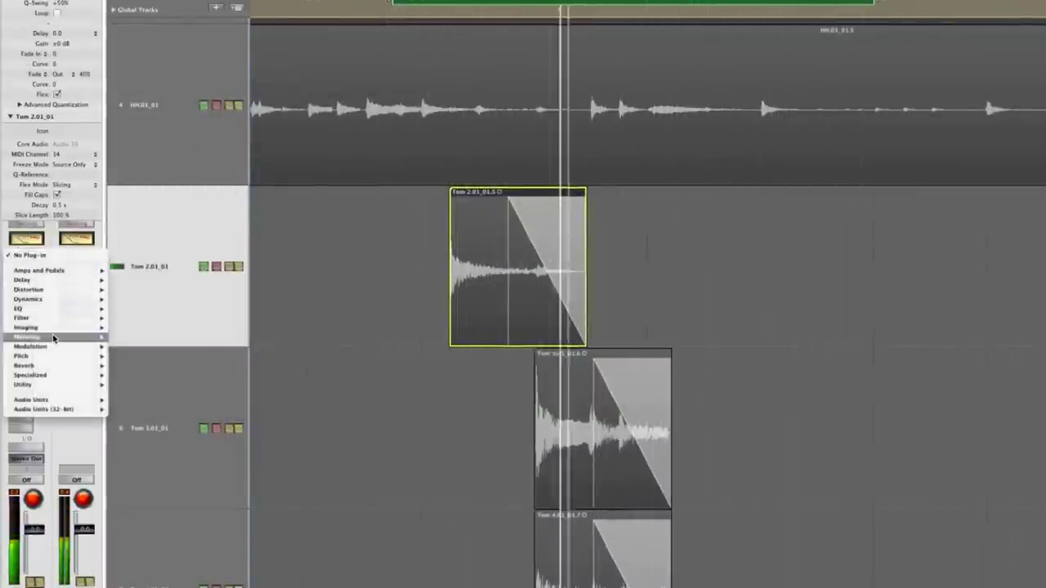
Insert OneKnob Louder (Mono) on Tom 2 and raise its amount to about 2.8
mouse_move(58, 401)
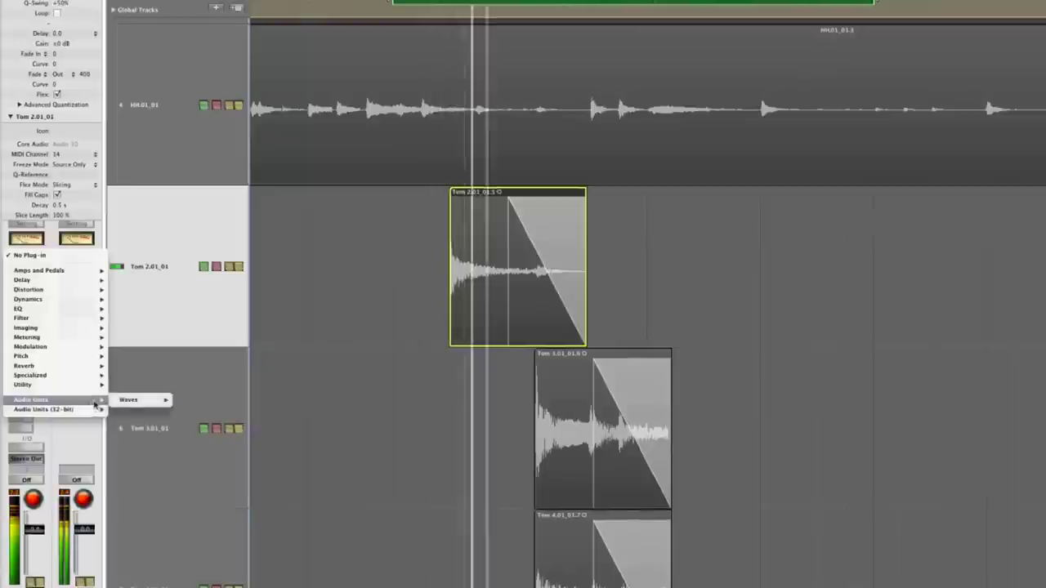
mouse_move(133, 400)
mouse_move(245, 428)
left_click(307, 428)
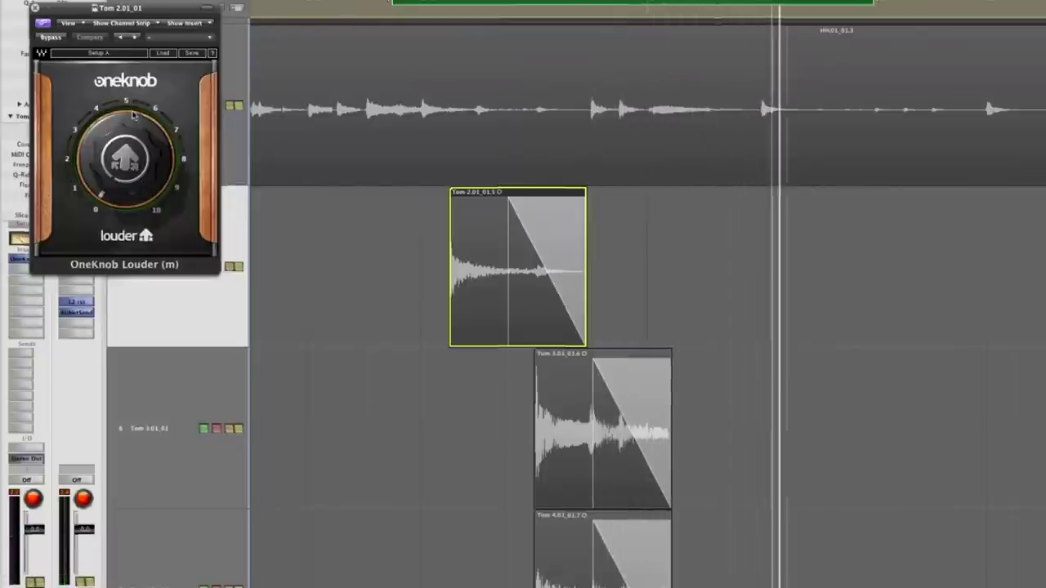
left_click_drag(131, 164, 126, 133)
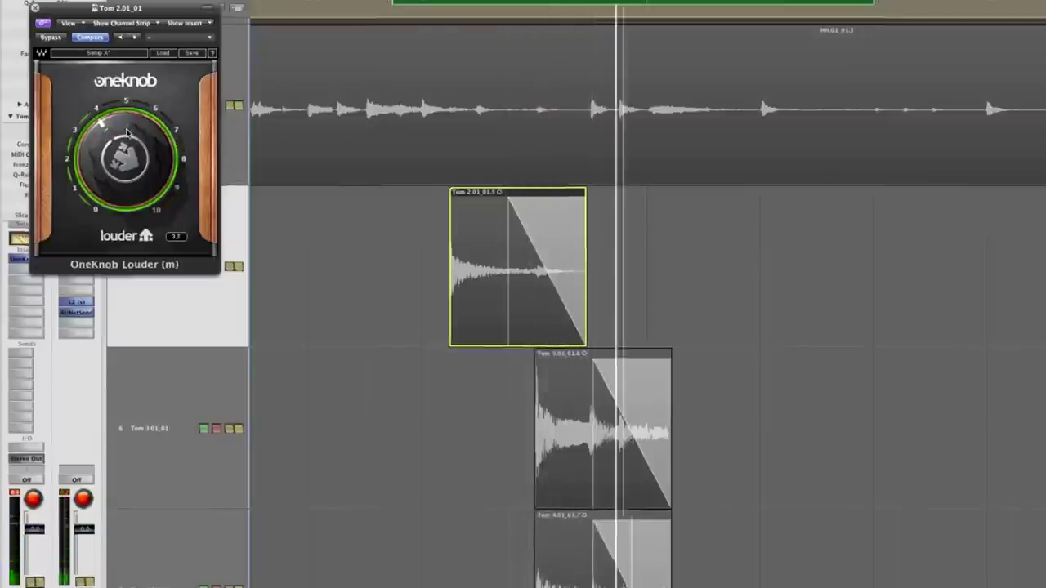
left_click(32, 328)
Load REQ 4 mono on Tom 2, boosting lows near 70 and 154 Hz and cutting about 4.5 dB near 296 Hz
mouse_move(82, 411)
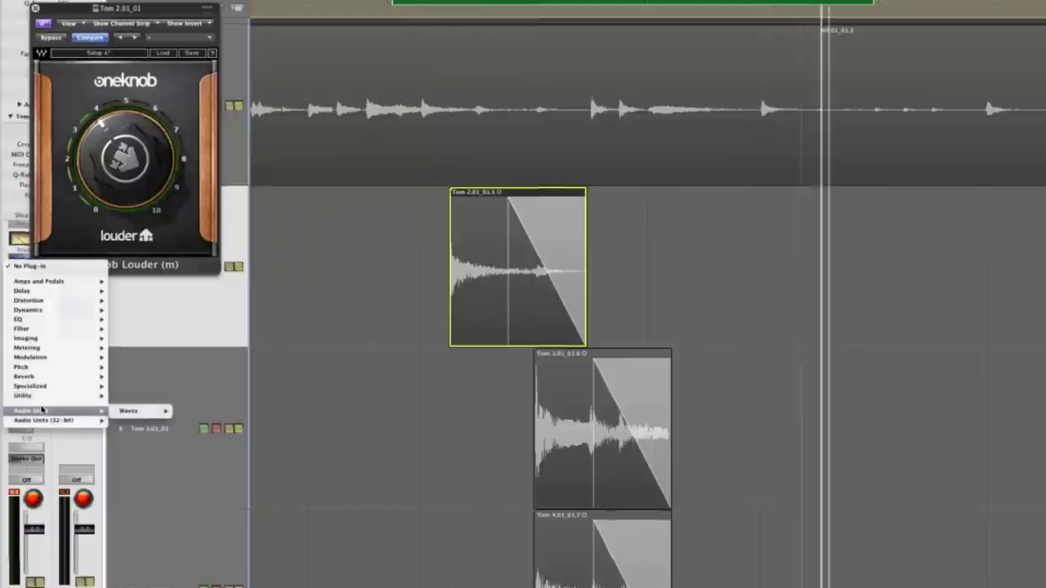
mouse_move(125, 411)
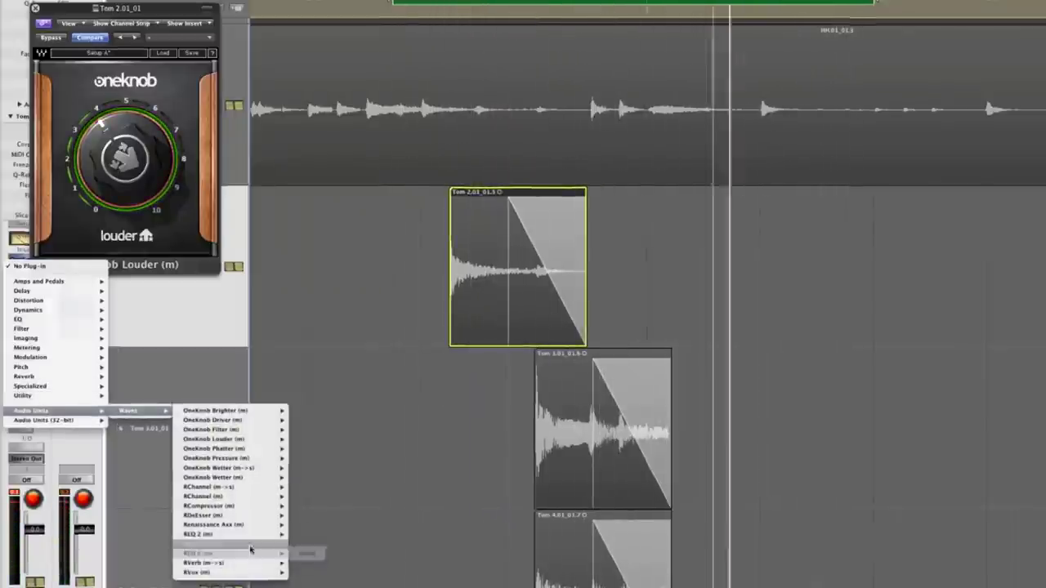
left_click(250, 545)
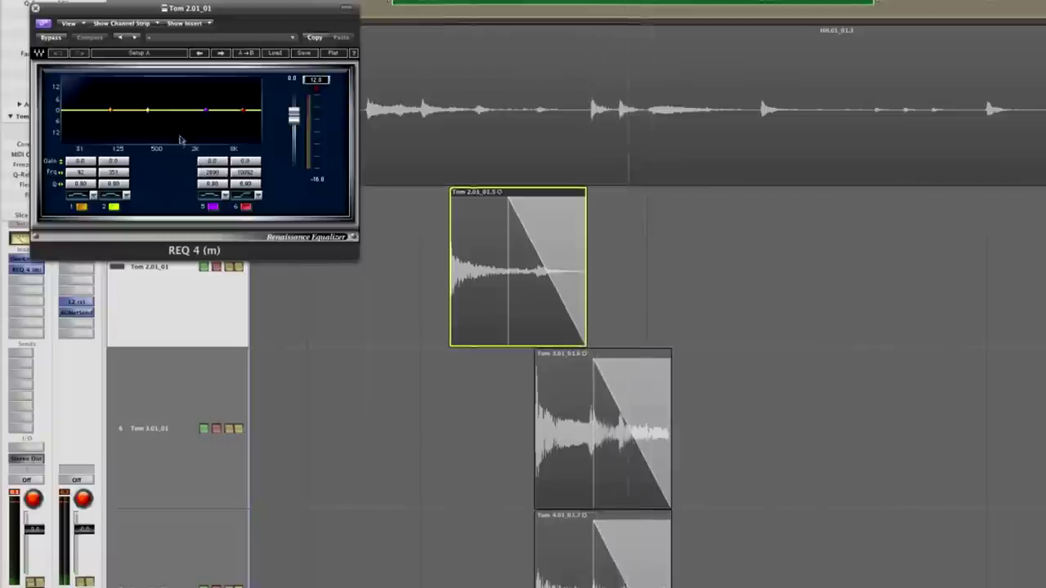
left_click_drag(148, 109, 139, 96)
left_click_drag(196, 113, 188, 141)
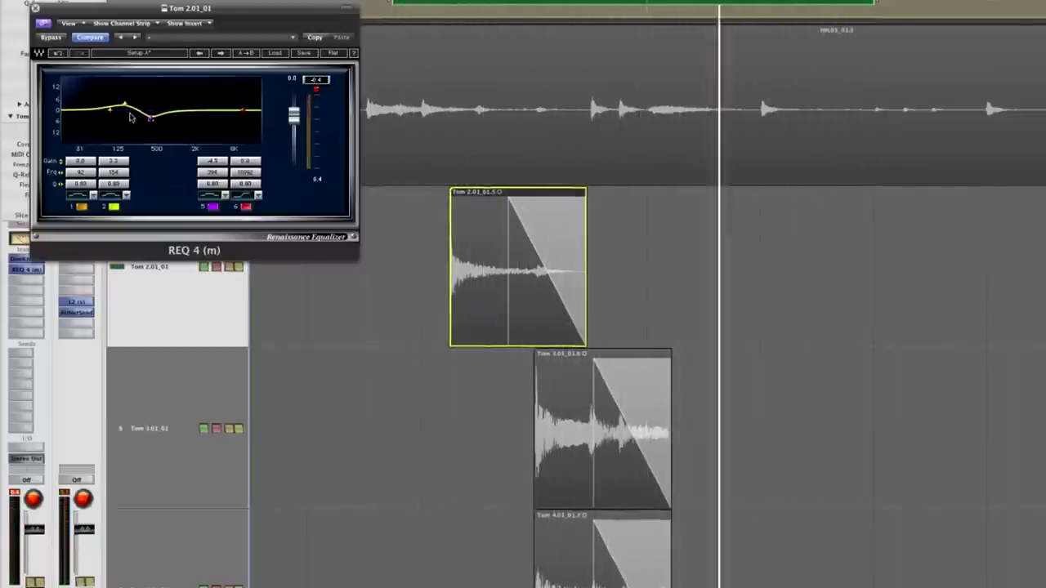
left_click_drag(112, 119, 103, 93)
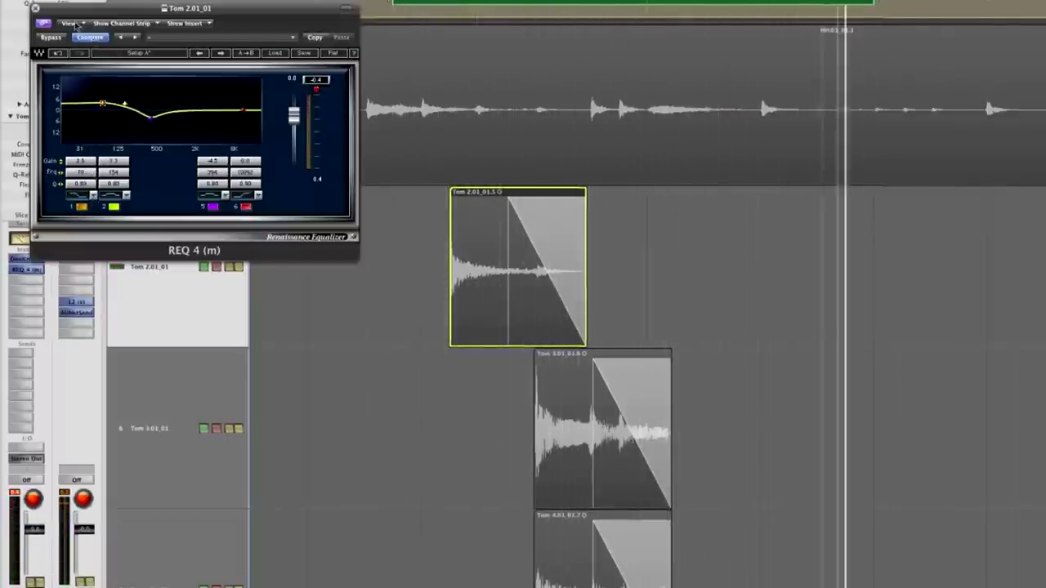
left_click_drag(74, 15, 470, 314)
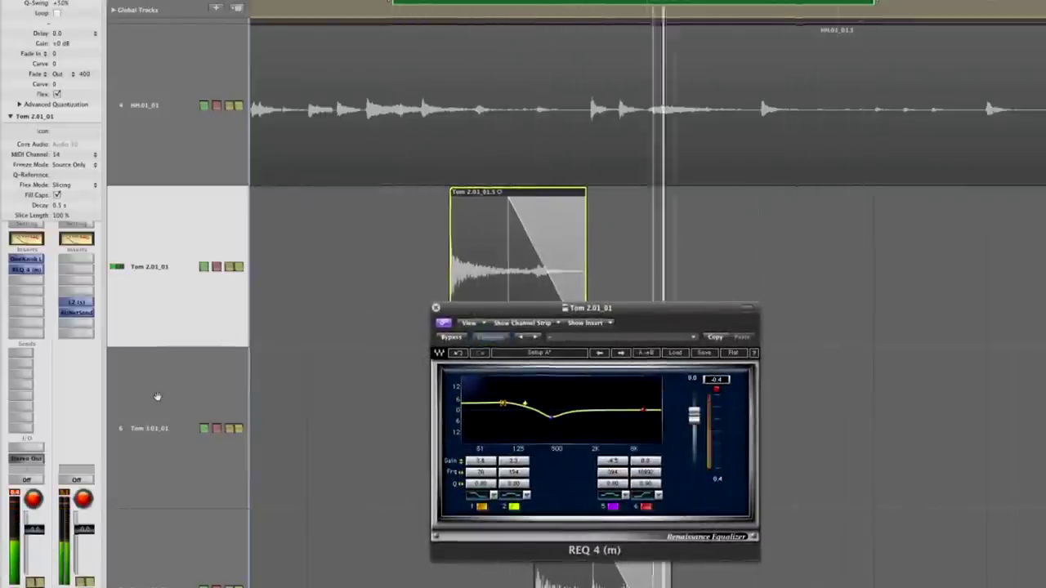
Cut Tom 3's low boost, add a 3412 Hz bell band, and raise Tom 4's mid band
left_click(158, 397)
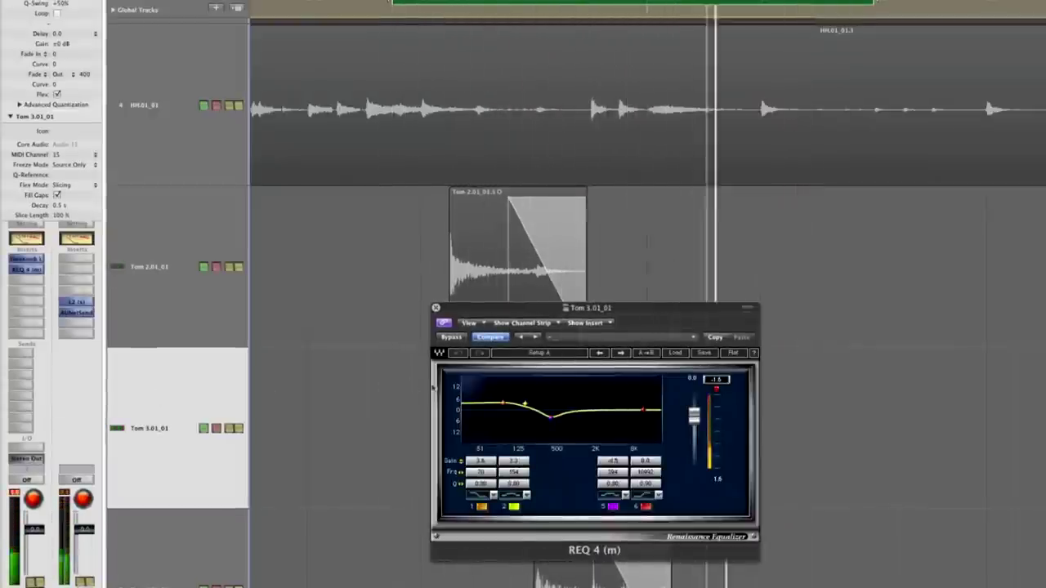
left_click_drag(503, 403, 533, 419)
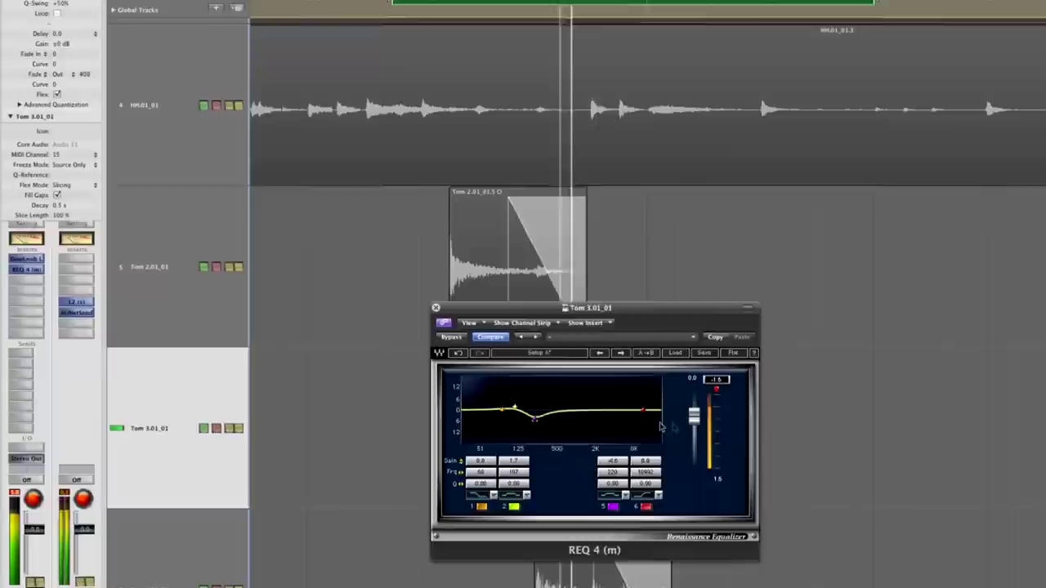
left_click_drag(643, 411, 610, 406)
left_click(656, 494)
left_click(695, 512)
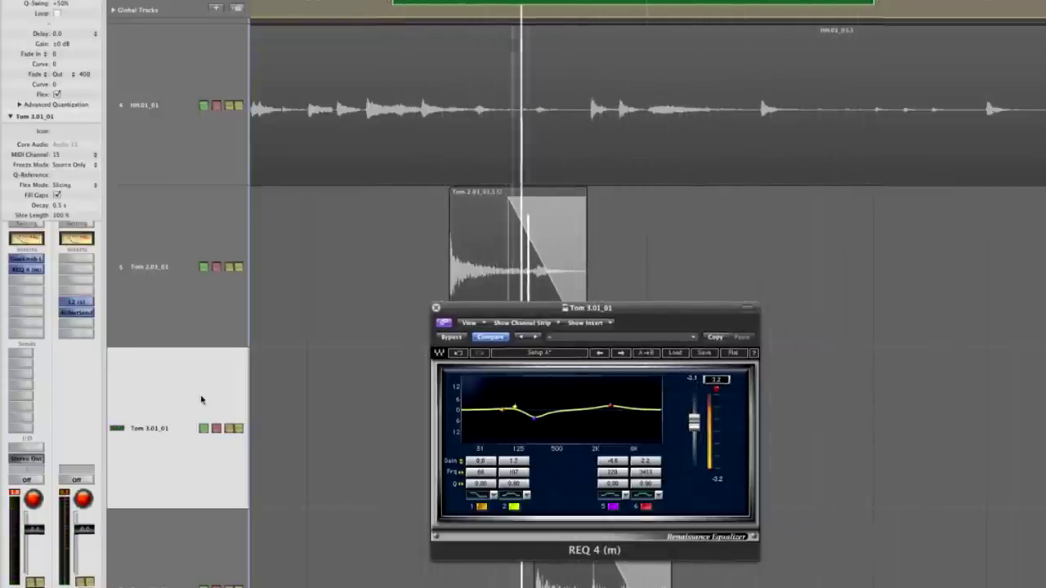
left_click(177, 533)
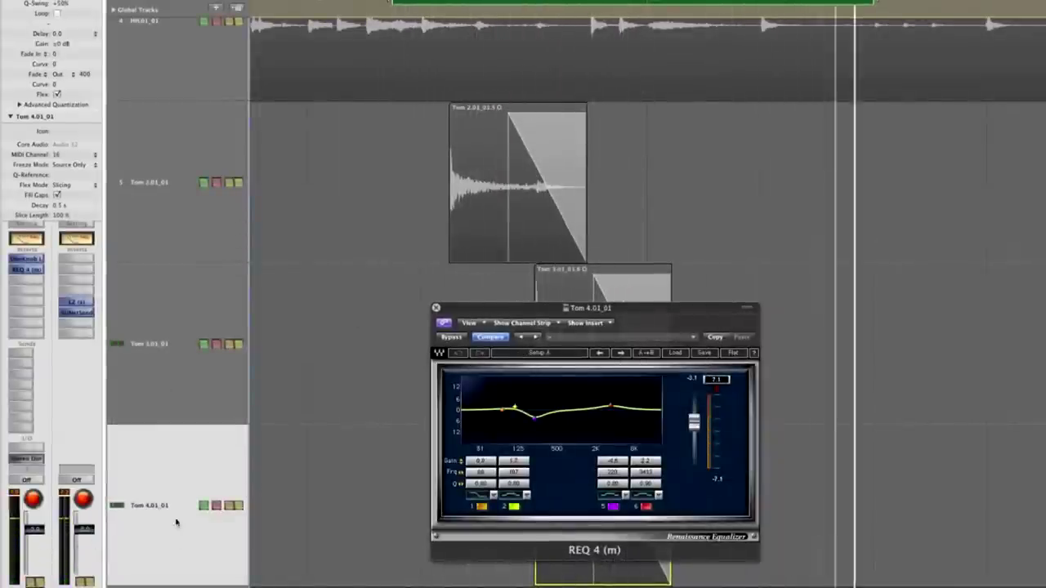
left_click_drag(542, 422, 557, 379)
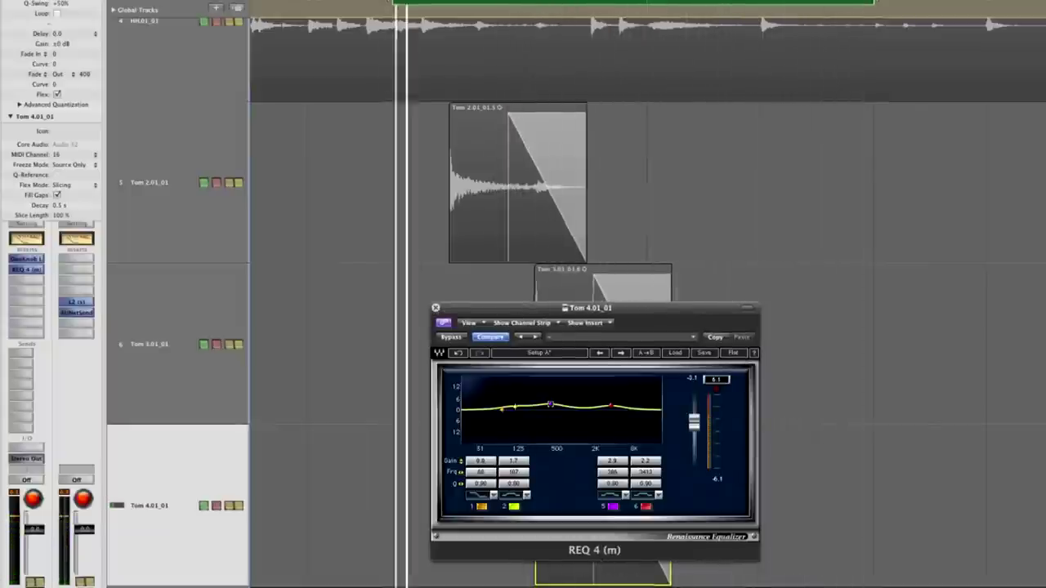
Close the REQ window, select the Tom 2–4 regions, and zoom out to show all drum tracks
left_click(435, 308)
left_click_drag(423, 194, 635, 501)
left_click(171, 234)
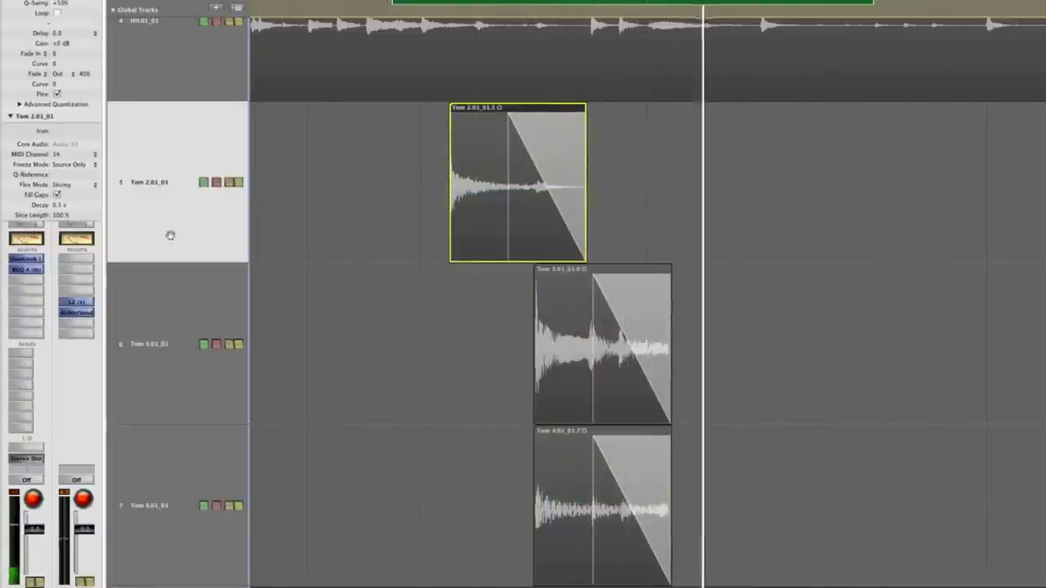
left_click(142, 357)
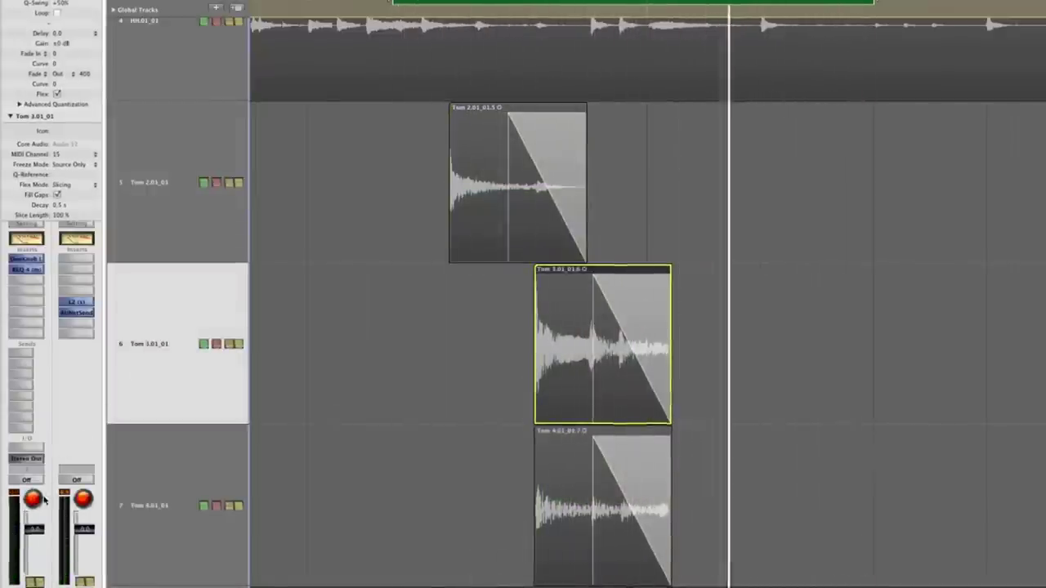
left_click(133, 465)
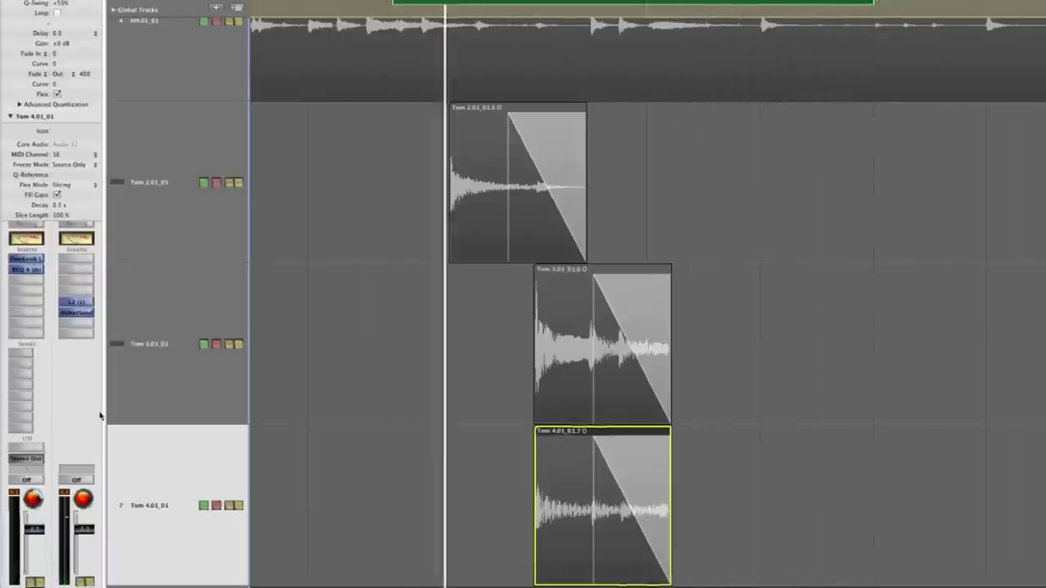
left_click_drag(381, 200, 587, 478)
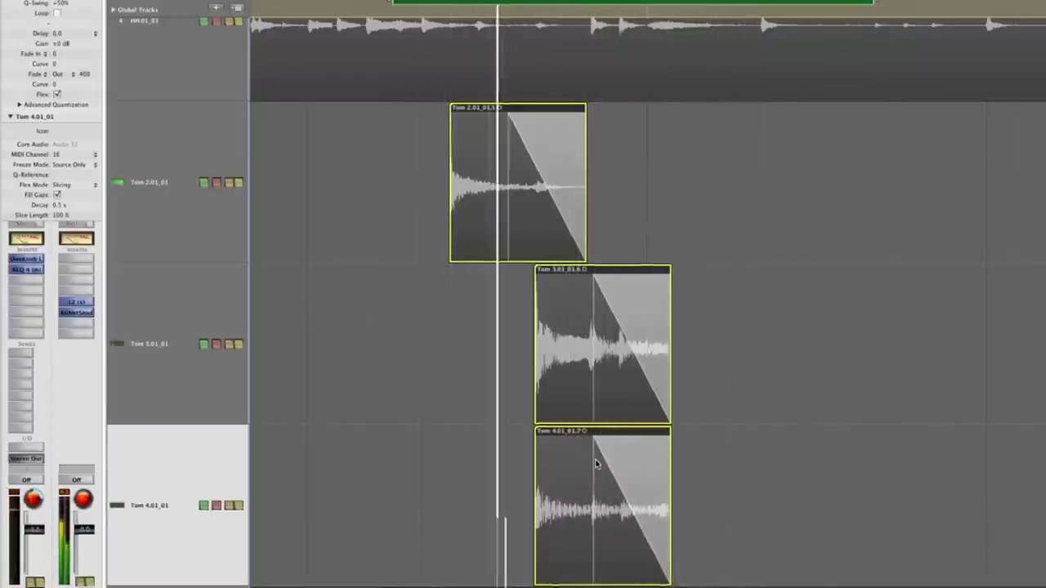
key("z")
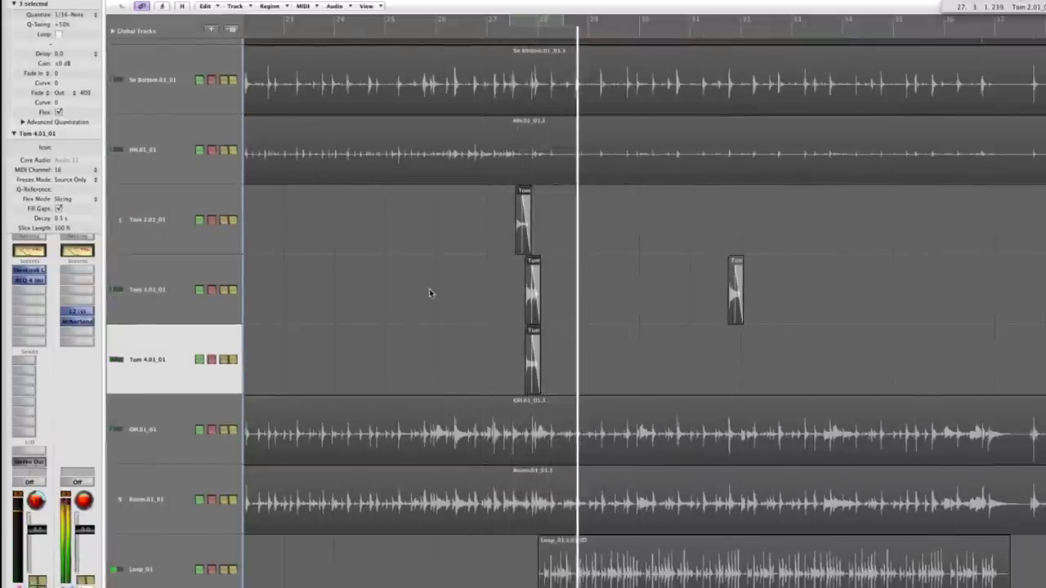
Select Loop_01, set the cycle range over its region from bar 28, and open its insert plug-in list
scroll(419, 302, "down", 1)
scroll(418, 302, "down", 5)
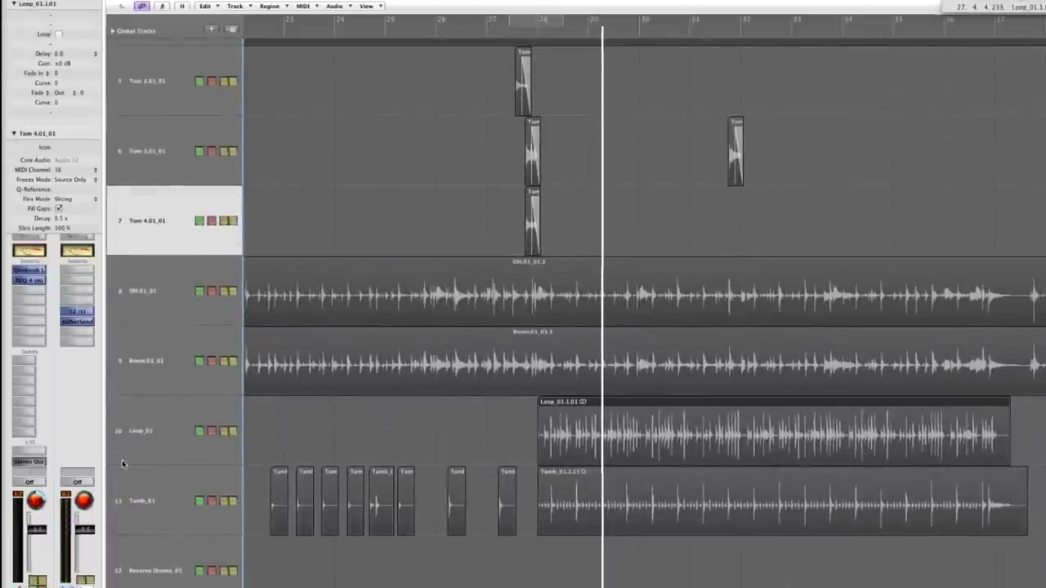
left_click(136, 436)
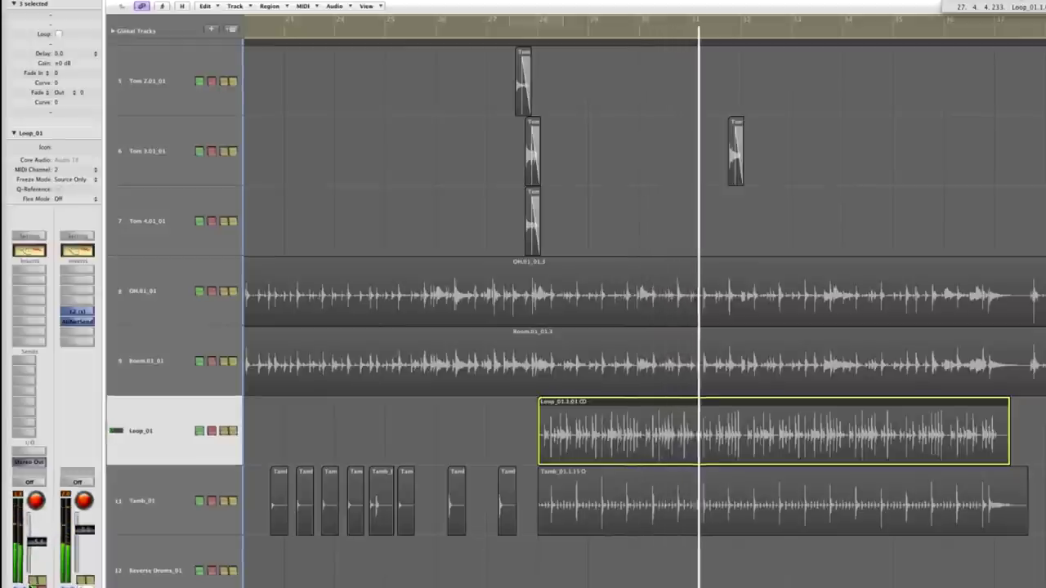
left_click_drag(536, 25, 983, 44)
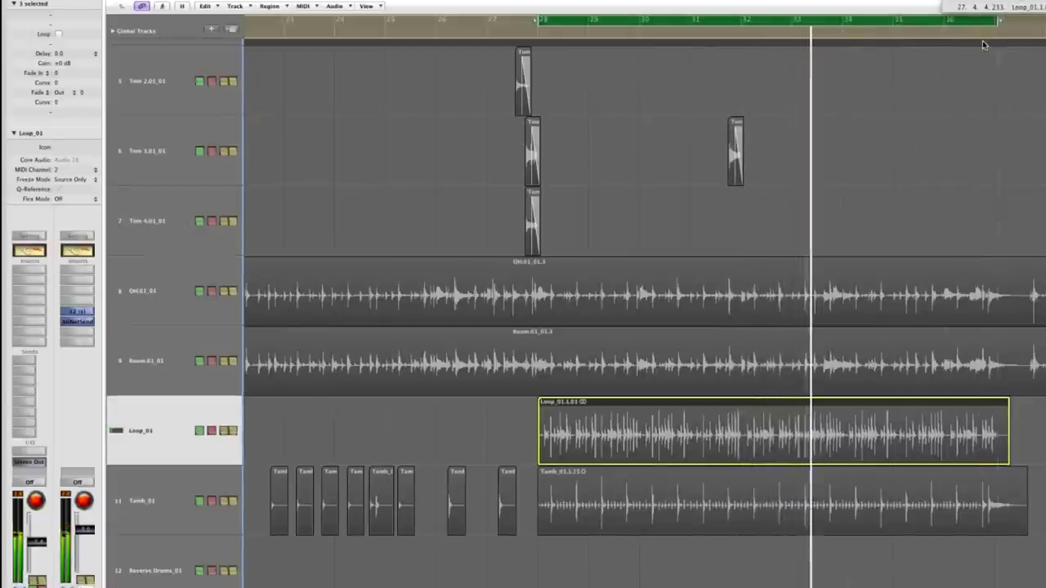
left_click(33, 303)
mouse_move(48, 428)
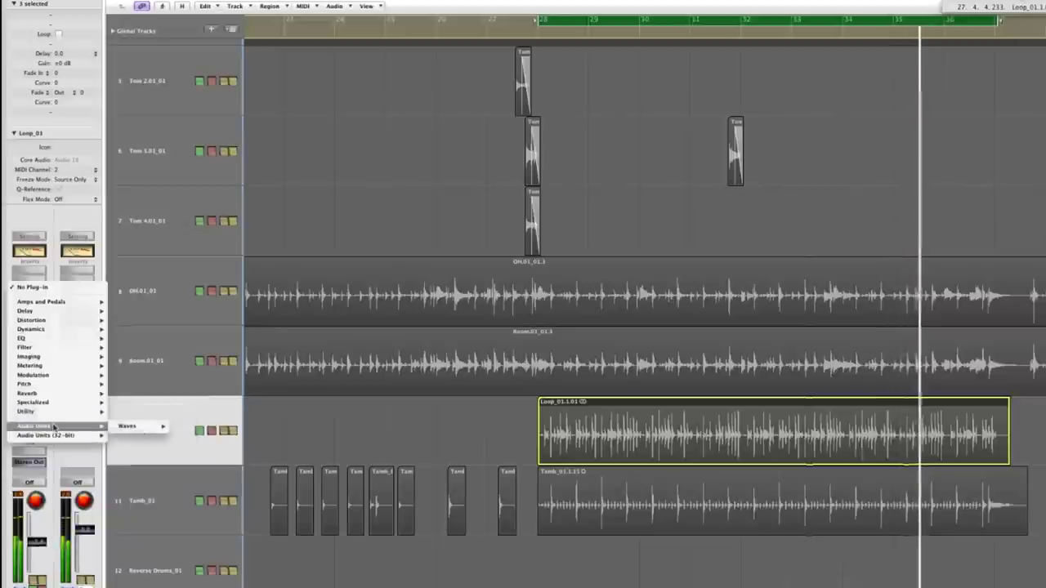
Insert RDeEsser on Loop_01 and set a bell band at 2701 Hz
mouse_move(135, 426)
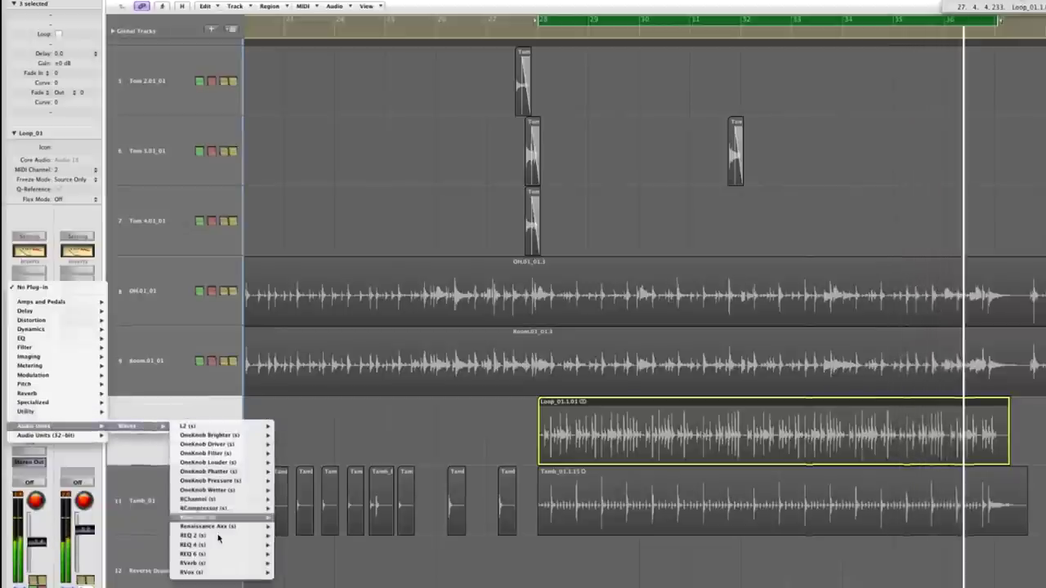
mouse_move(214, 518)
left_click(297, 514)
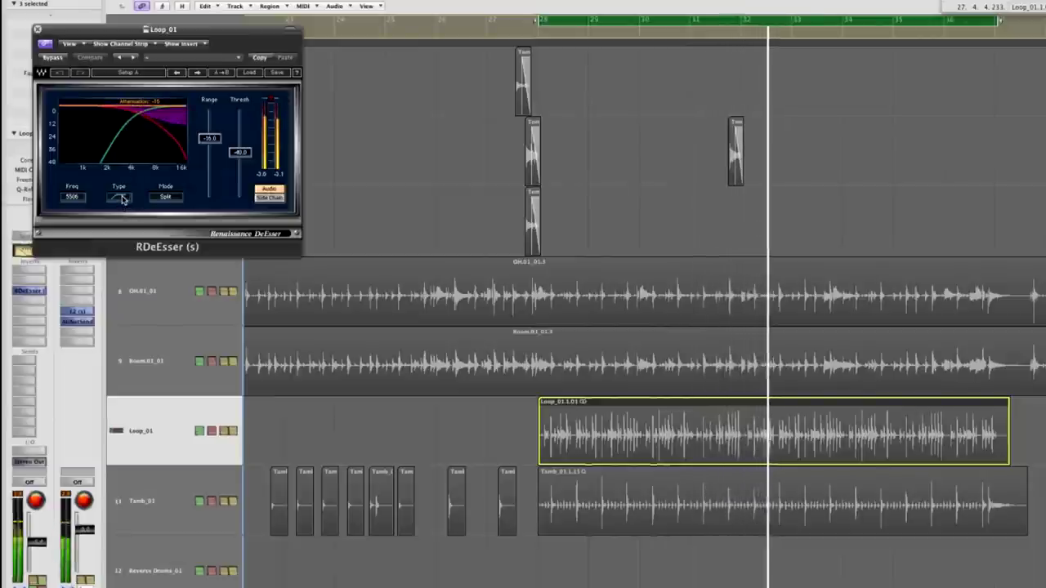
left_click(121, 197)
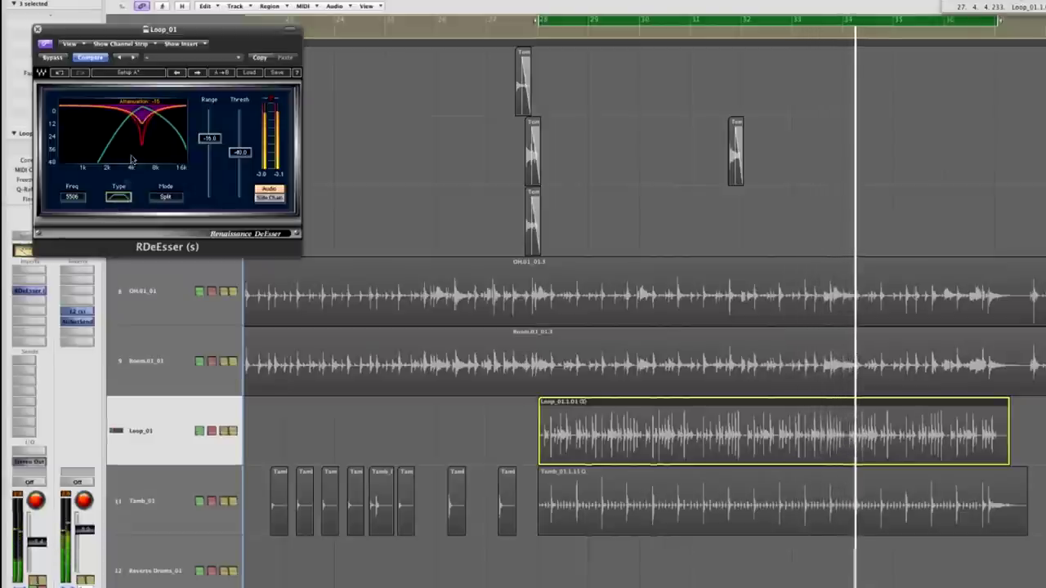
left_click_drag(78, 197, 24, 211)
Set the de-esser threshold to -29, compare it against bypass, and close its window
left_click(72, 196)
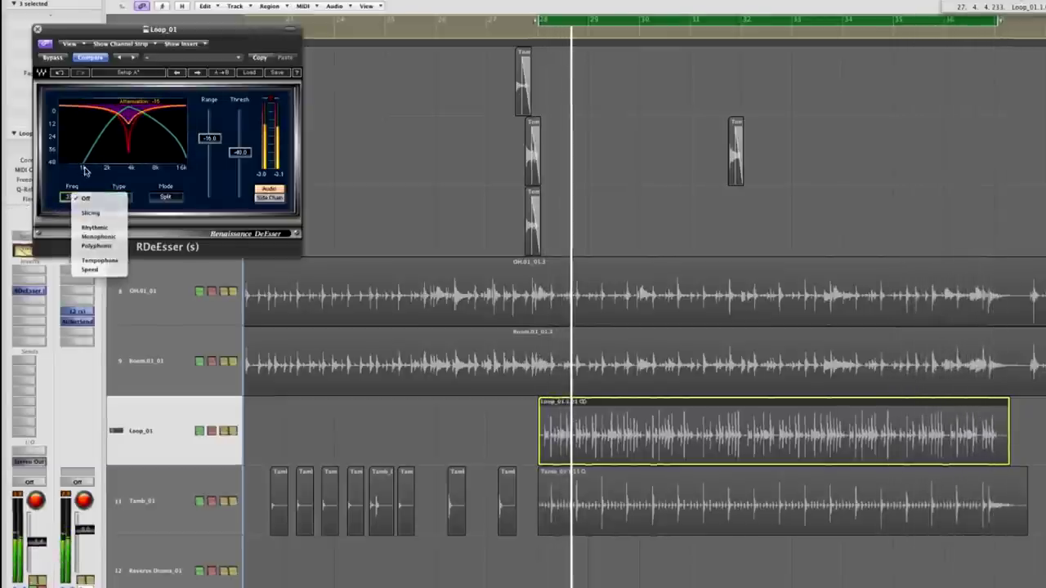
left_click(81, 201)
mouse_move(239, 148)
left_mouse_down()
mouse_move(240, 121)
mouse_move(239, 150)
left_mouse_up()
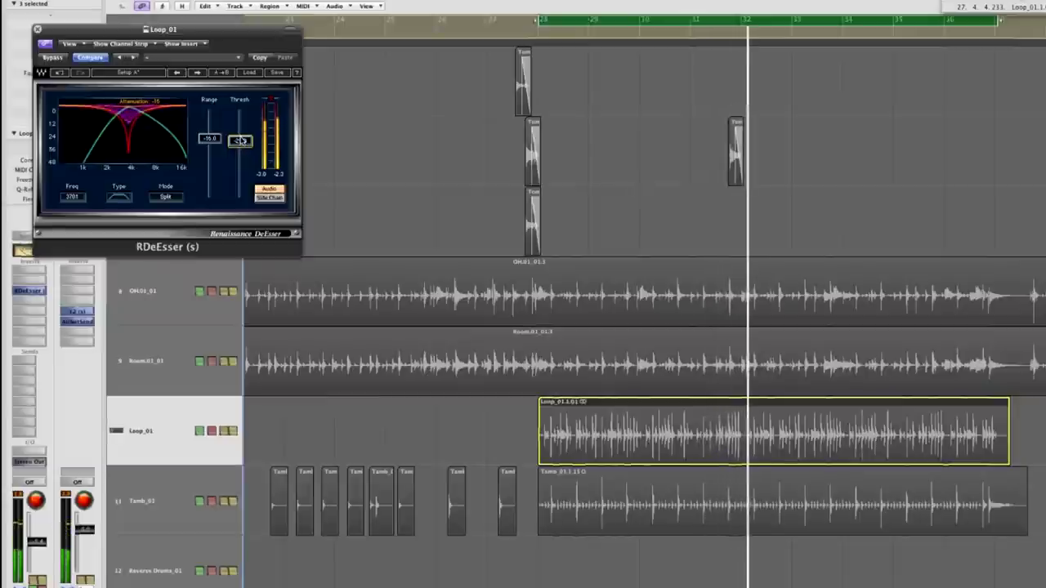
left_click(52, 58)
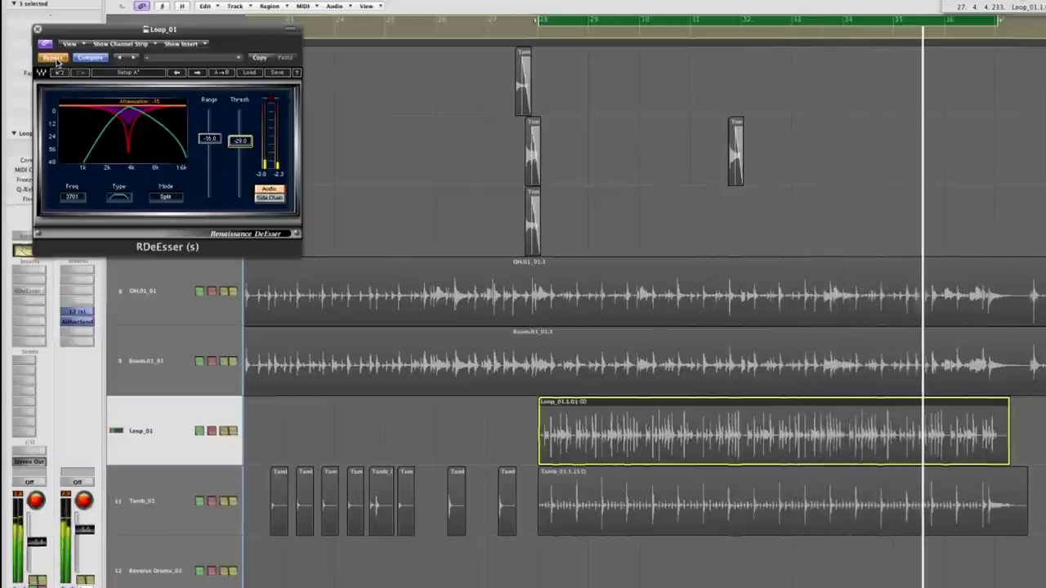
left_click(53, 58)
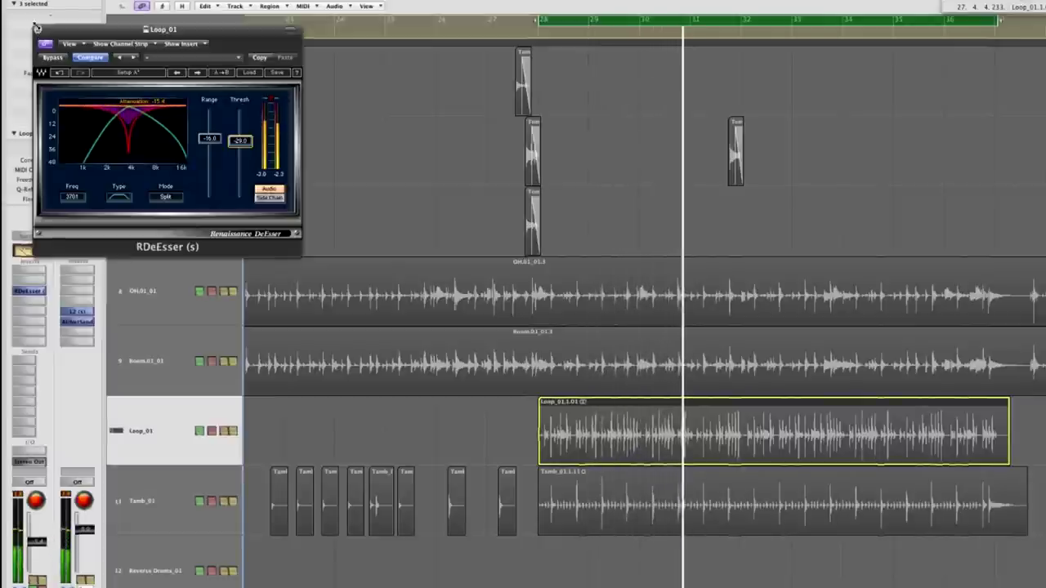
left_click(38, 31)
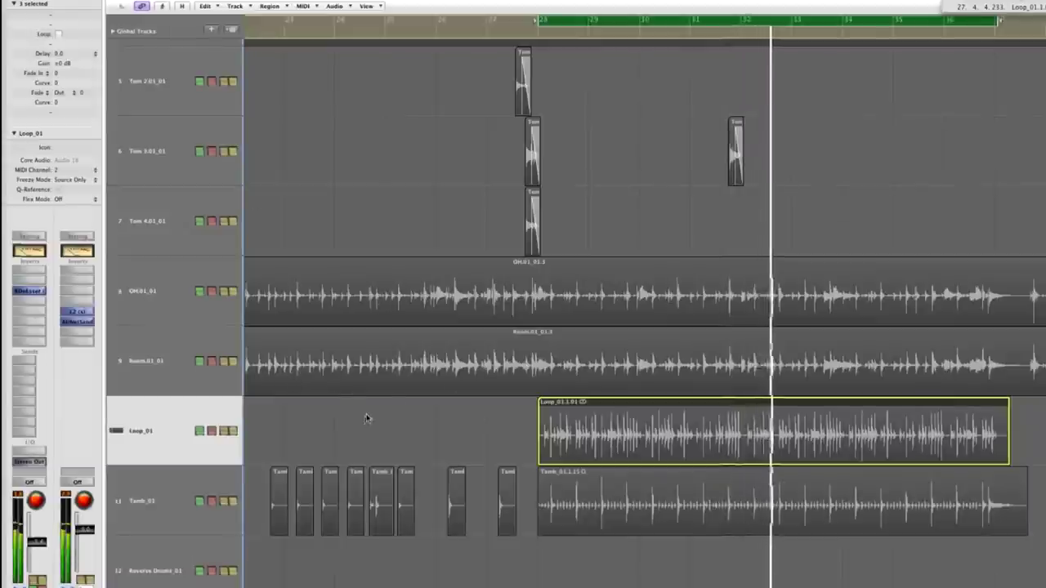
Insert a Renaissance Compressor (RCompressor) on the Tamb_01 track
left_click(652, 514)
key("shift+Return")
left_click(175, 500)
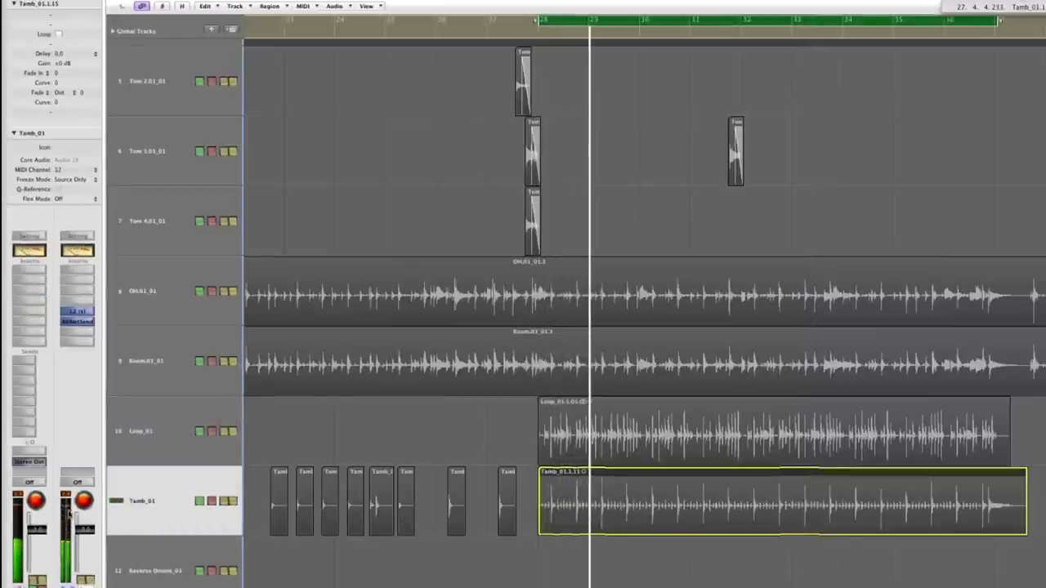
left_click(38, 320)
mouse_move(77, 416)
mouse_move(130, 416)
mouse_move(219, 434)
left_click(219, 509)
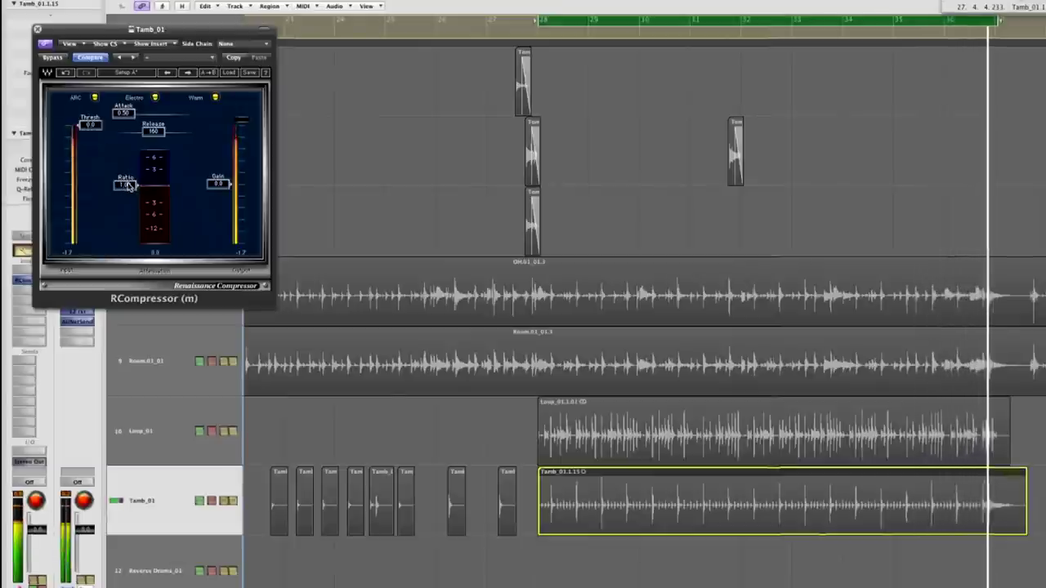
Set the tambourine compressor to -5.7 threshold and 1.36 ratio
left_click_drag(129, 185, 123, 180)
left_click_drag(91, 135, 130, 199)
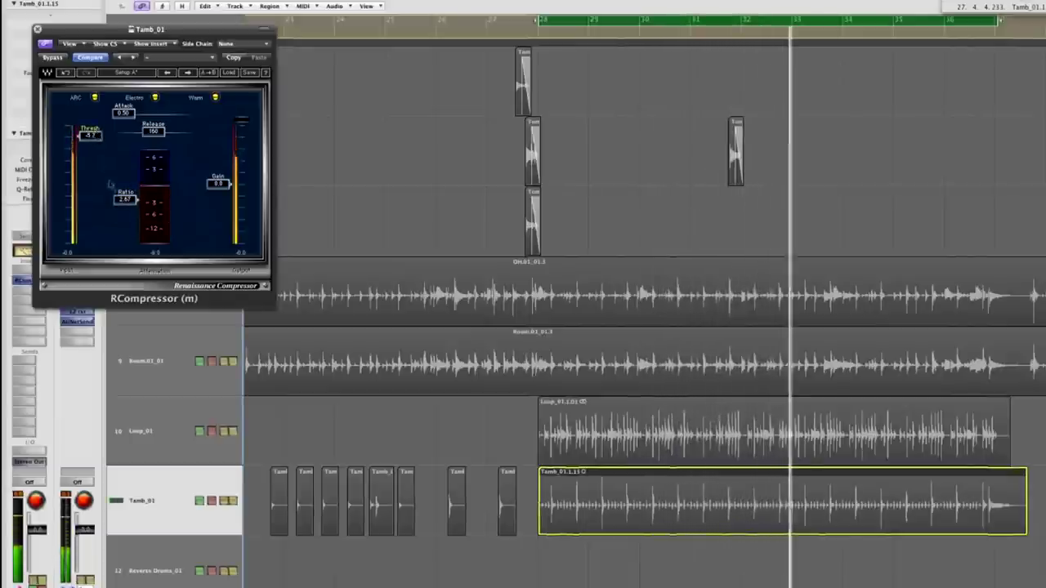
left_click_drag(123, 202, 123, 172)
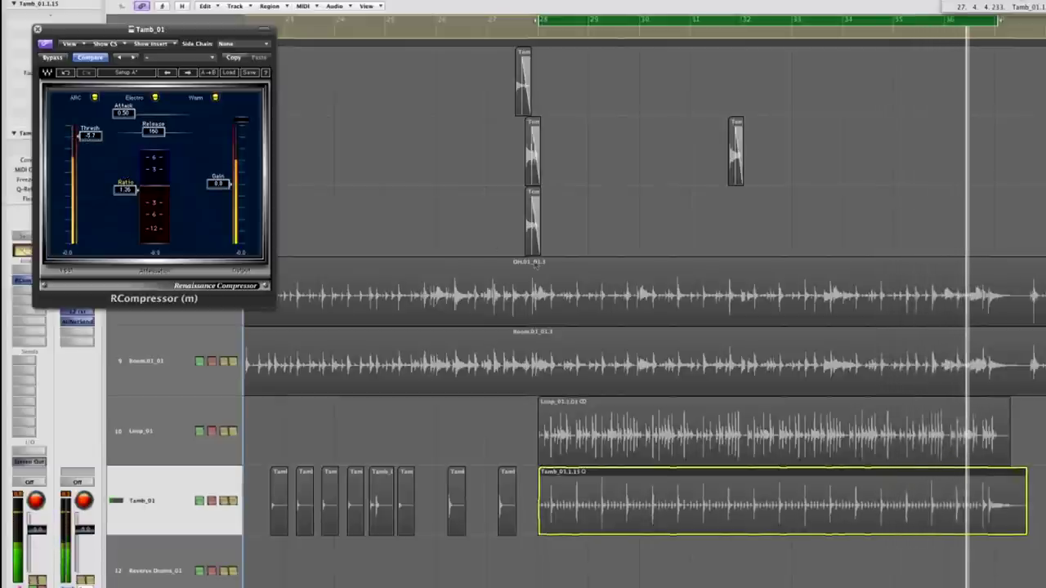
left_click(523, 229)
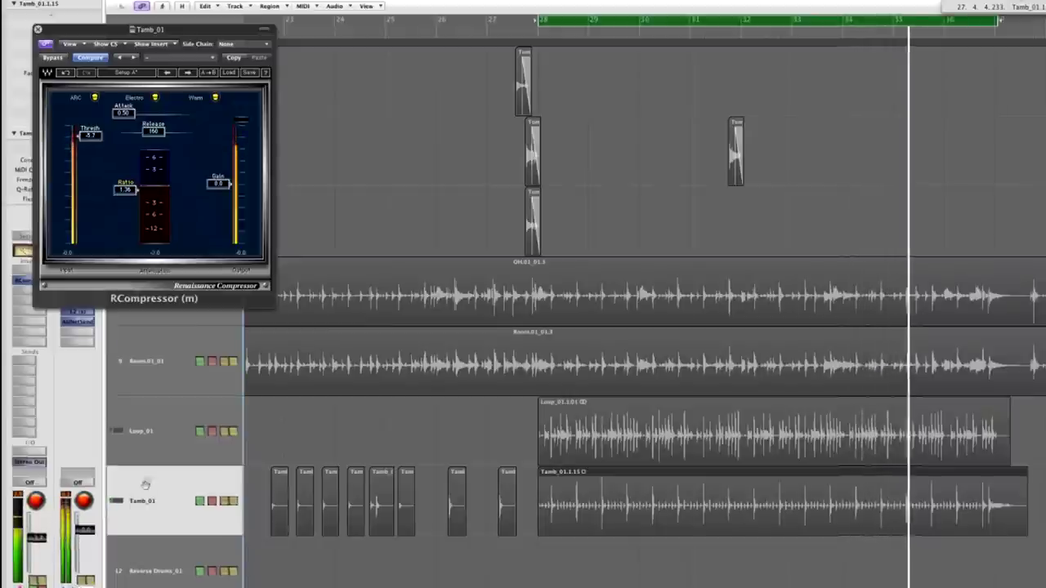
Compare the Loop_01 de-esser with the Tamb_01 compressor, then close the plug-in window
key("v")
left_click(147, 447)
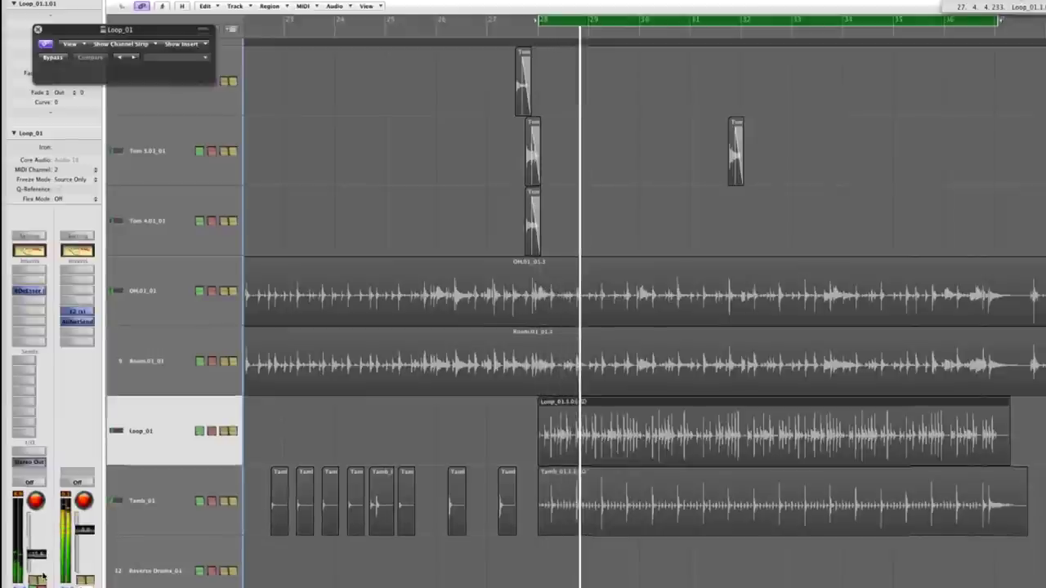
key("Down")
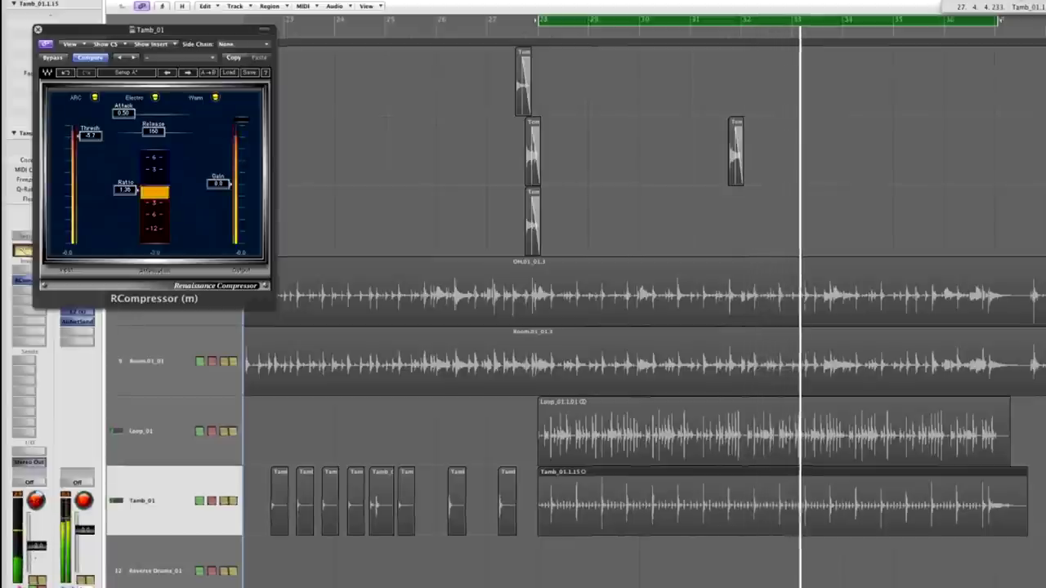
key("Up")
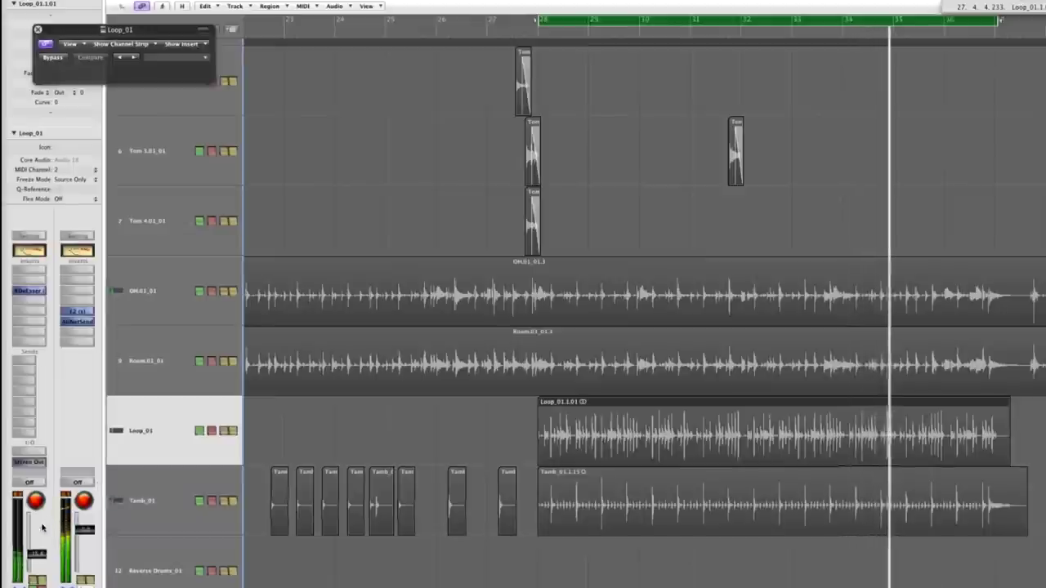
left_click(37, 29)
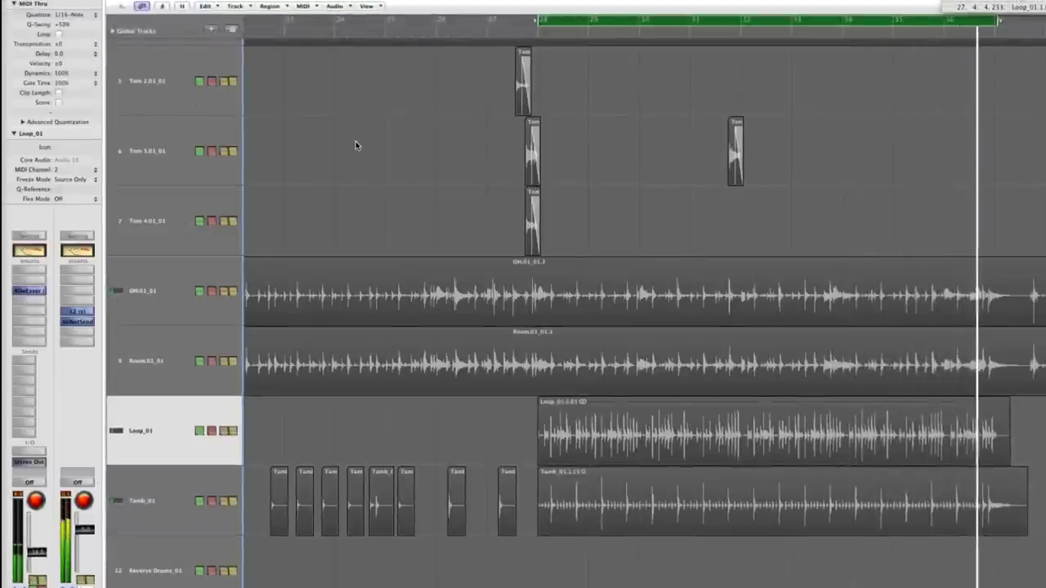
Start Drum Replacement/Doubling on Kick.01_01 with Kick as the instrument
key("z")
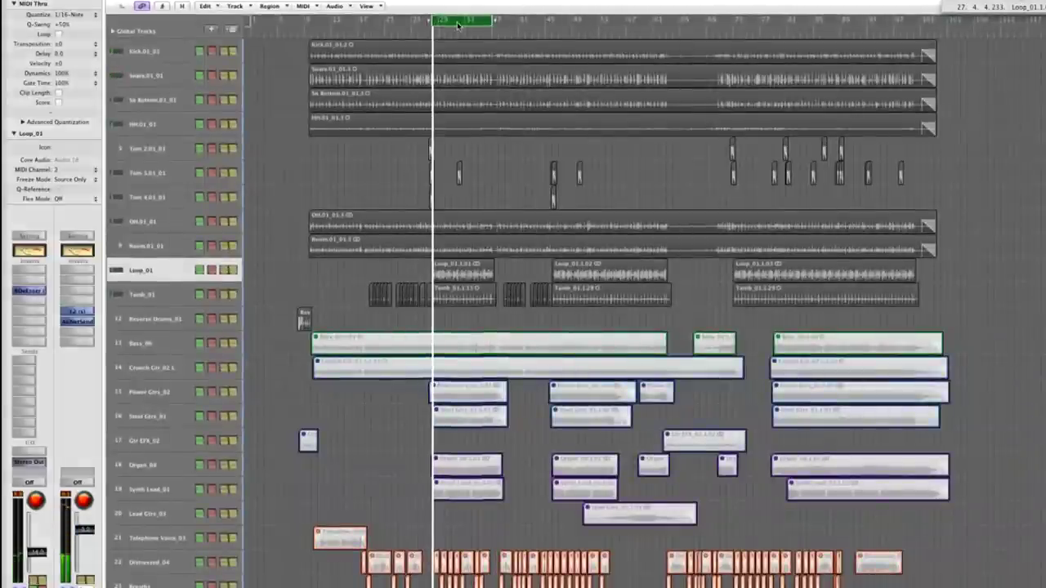
left_click_drag(457, 25, 381, 31)
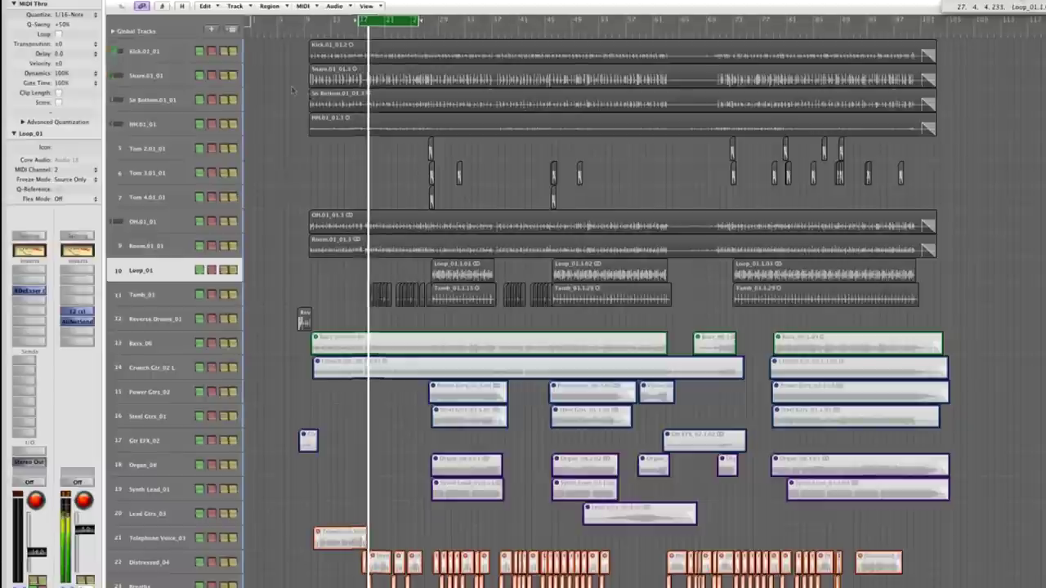
left_click(158, 52)
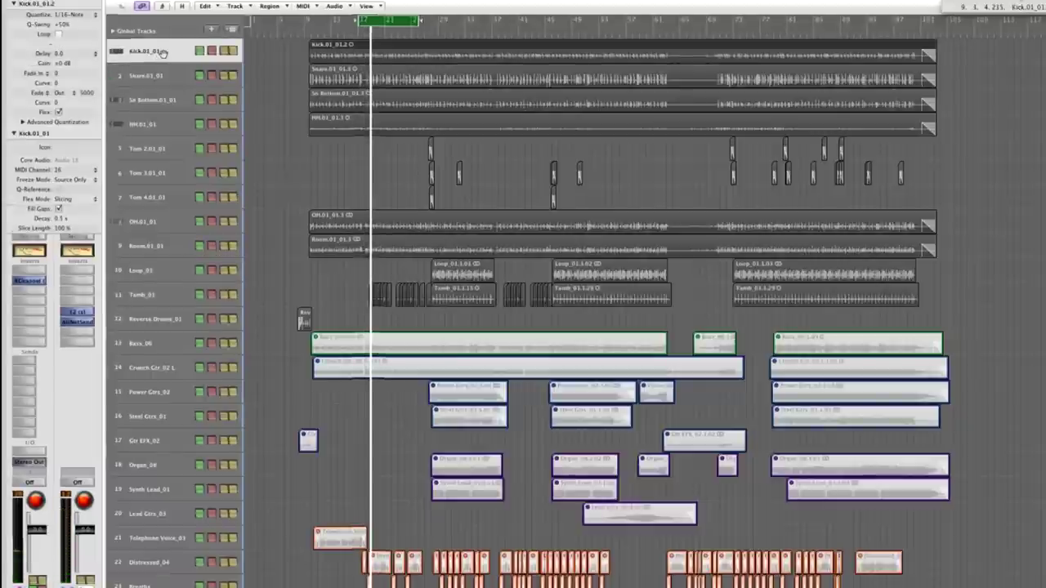
left_click(246, 7)
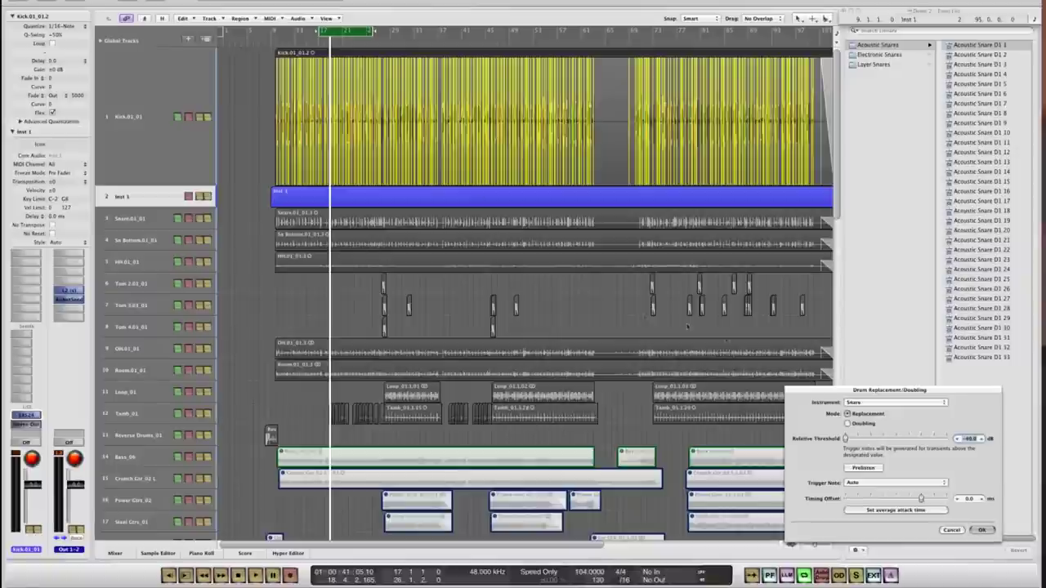
left_click_drag(830, 393, 444, 216)
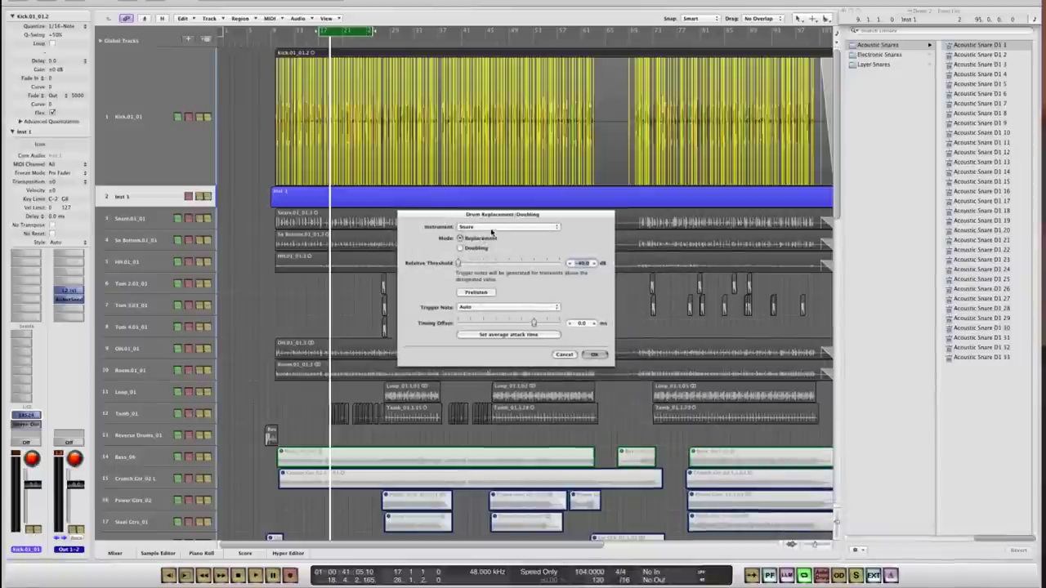
left_click(491, 234)
left_click(470, 223)
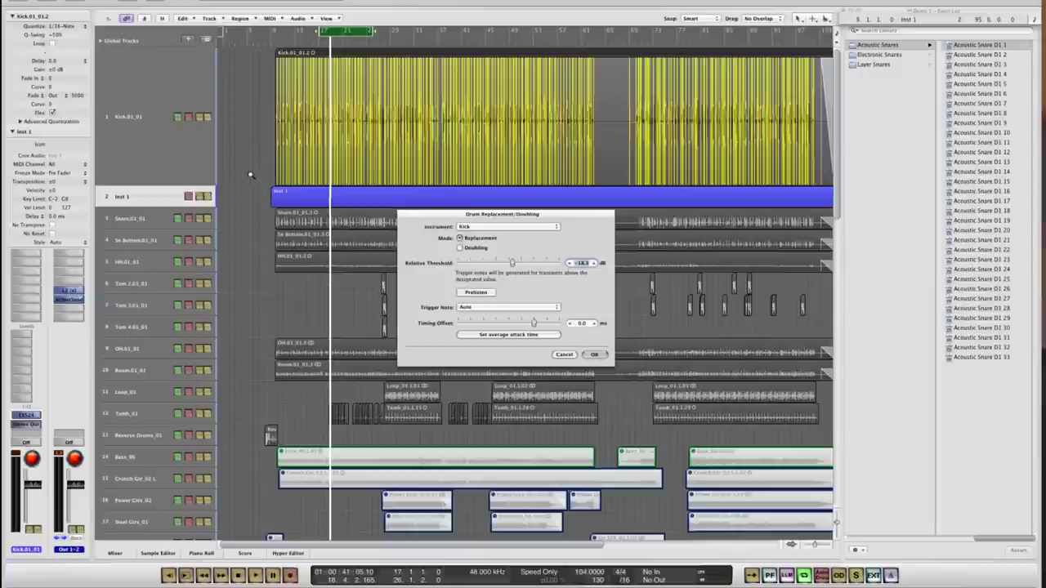
Tune the relative threshold to drop a false hit and create the kick doubling triggers on Inst 1
key("z")
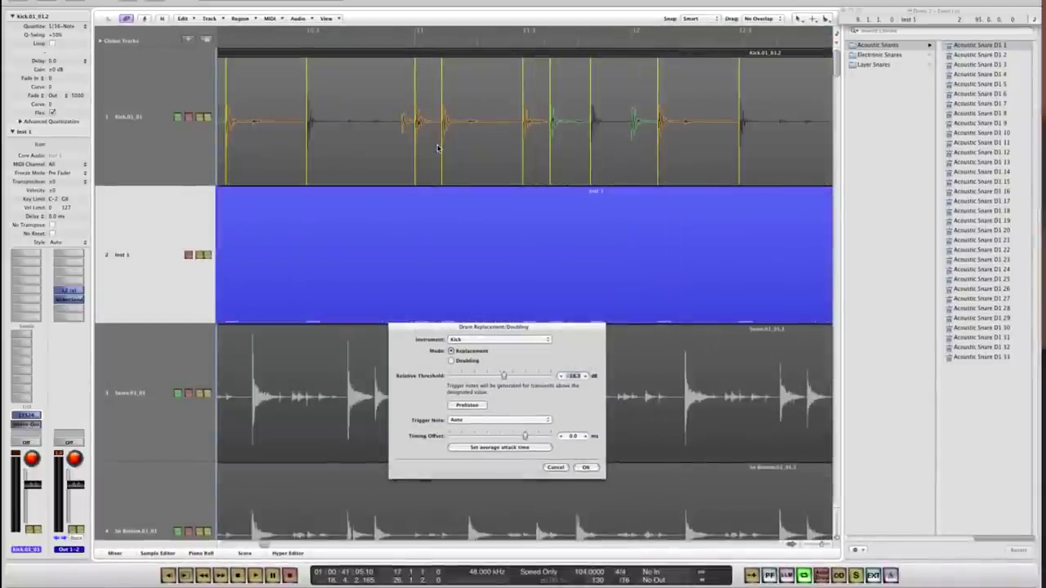
left_click(151, 164)
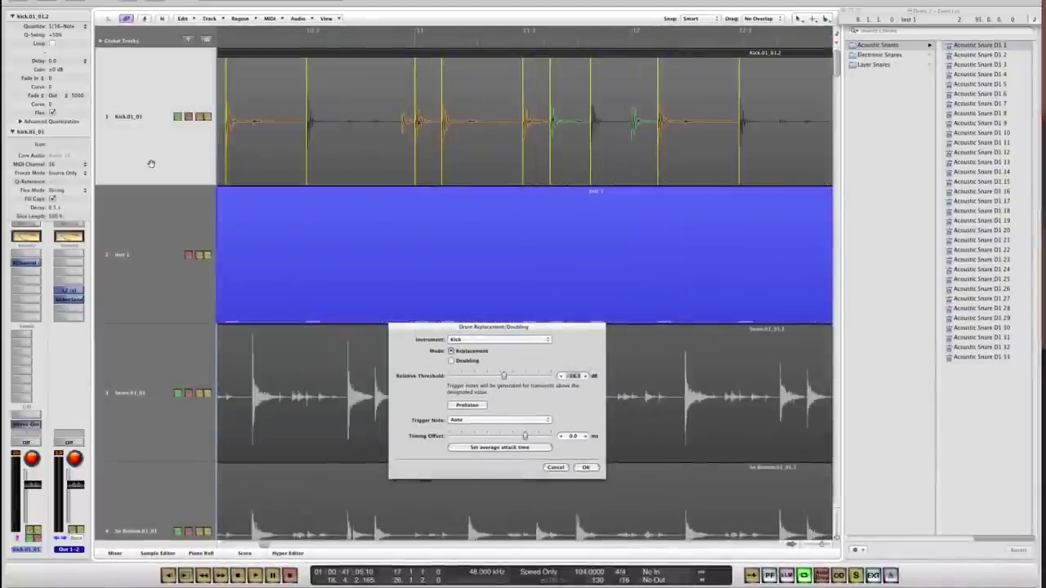
scroll(531, 163, "right", 6)
scroll(495, 160, "right", 6)
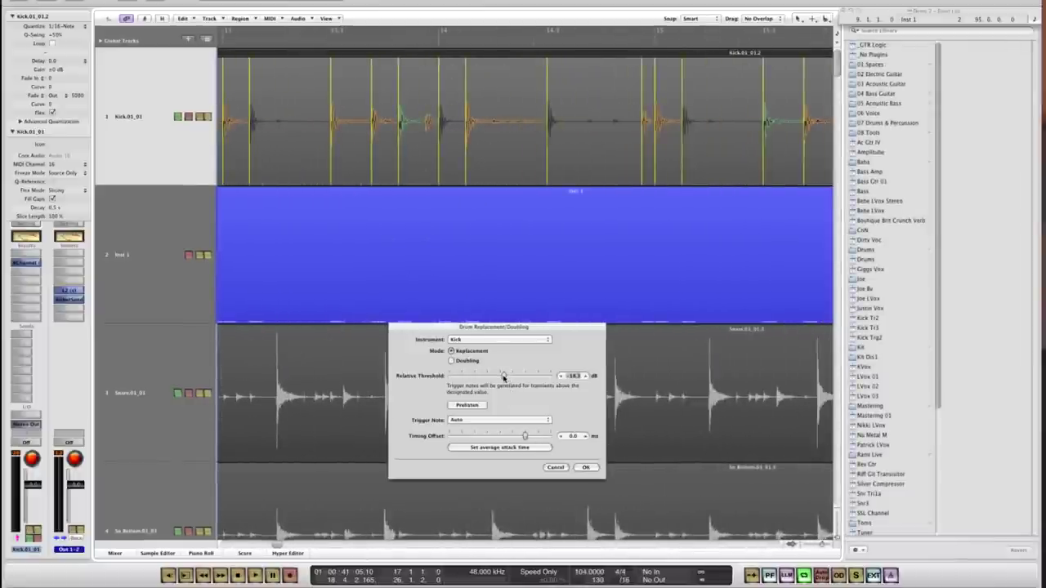
left_click_drag(503, 377, 504, 376)
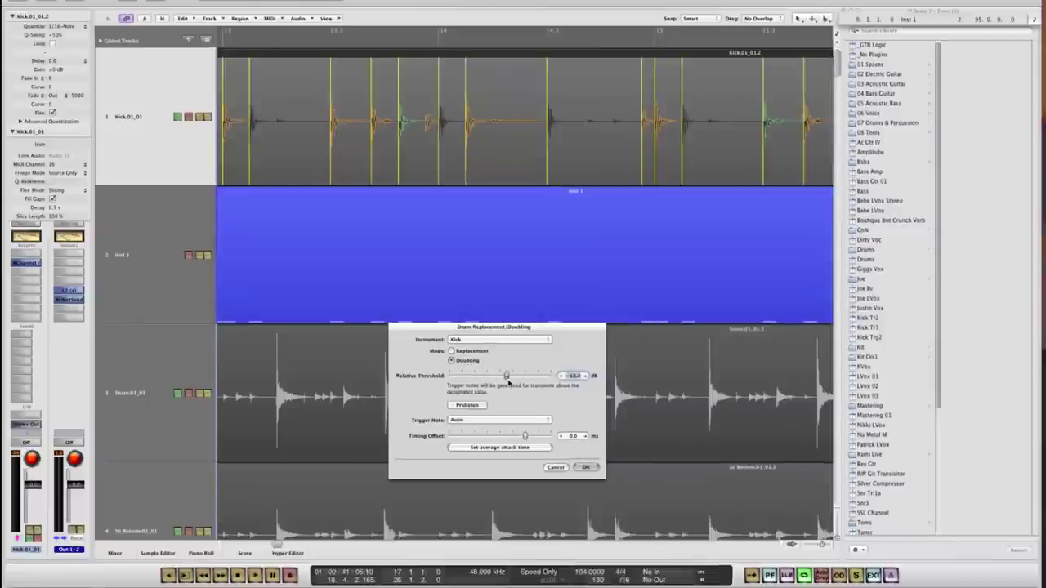
left_click_drag(485, 380, 479, 381)
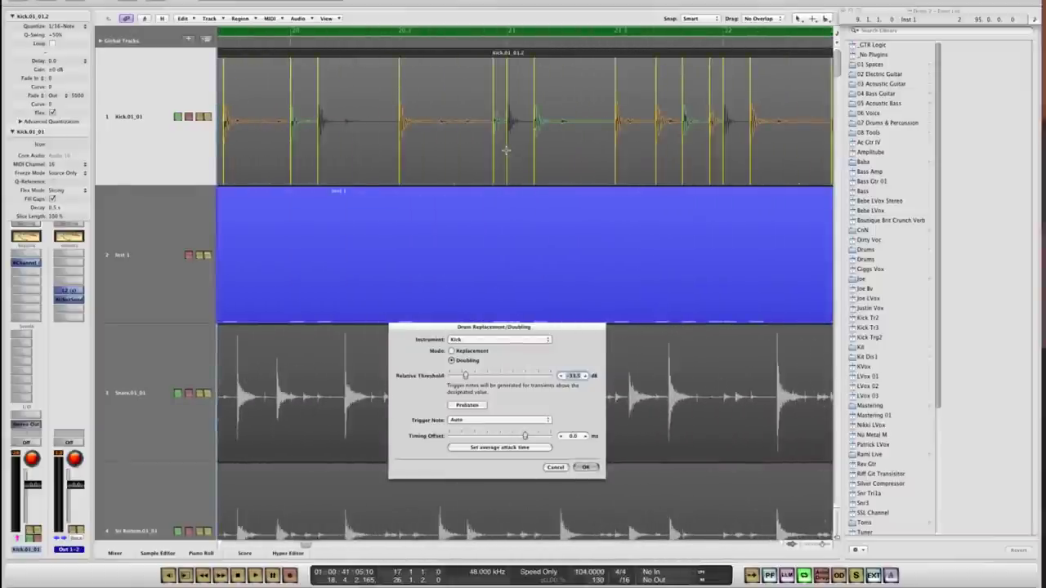
left_click(586, 467)
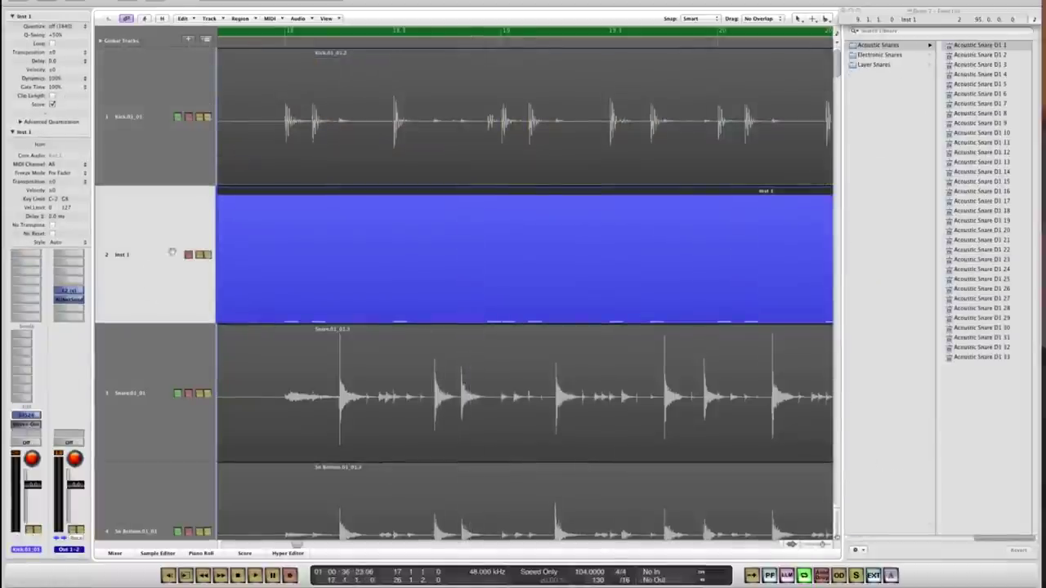
Load the Cavern Kit from 01 Acoustic Drum Kits into the Inst 1 EXS24 sampler during playback
left_click(366, 208)
key("space")
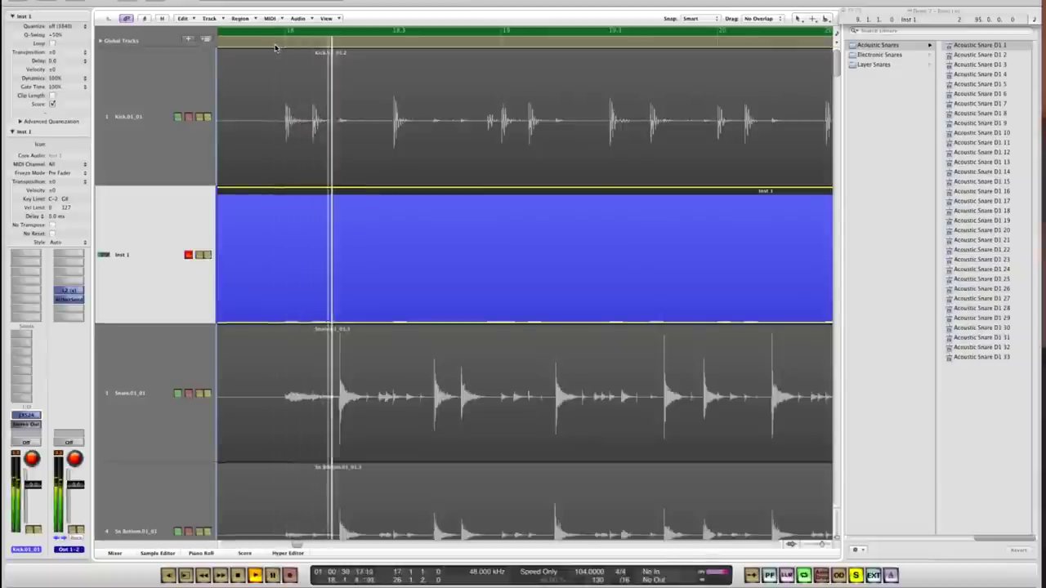
left_click(29, 418)
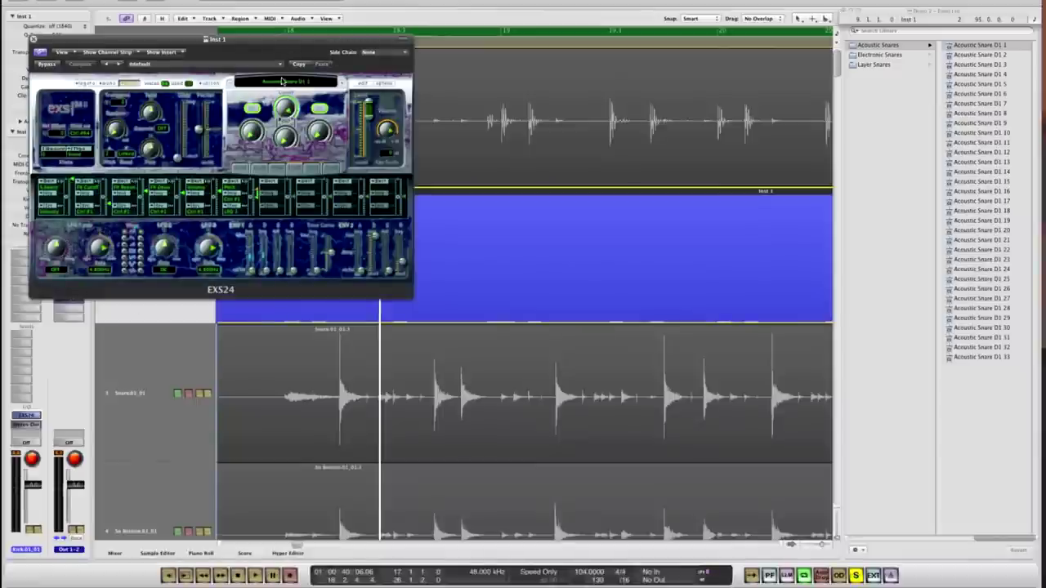
left_click(285, 82)
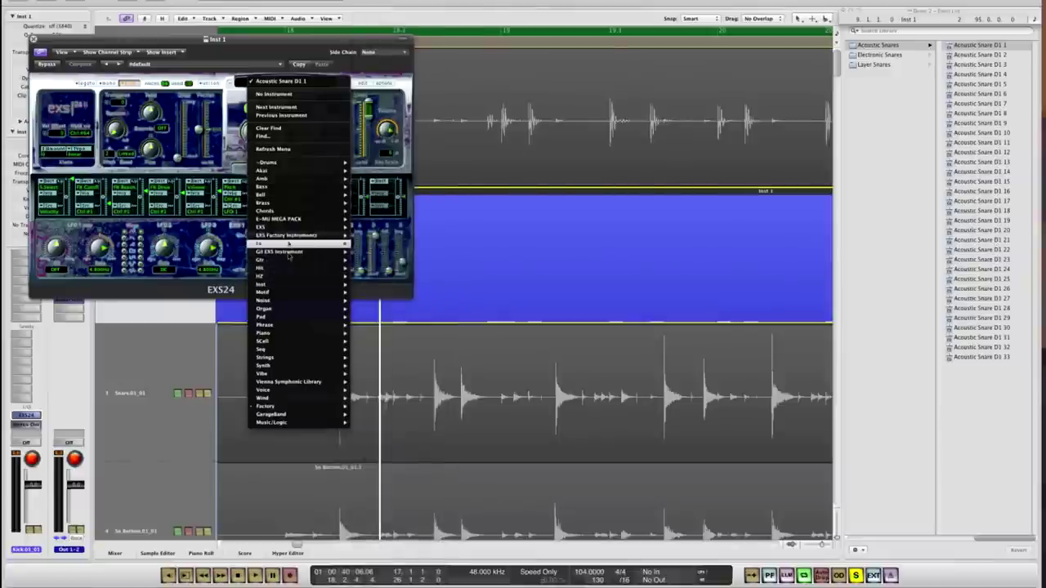
mouse_move(286, 238)
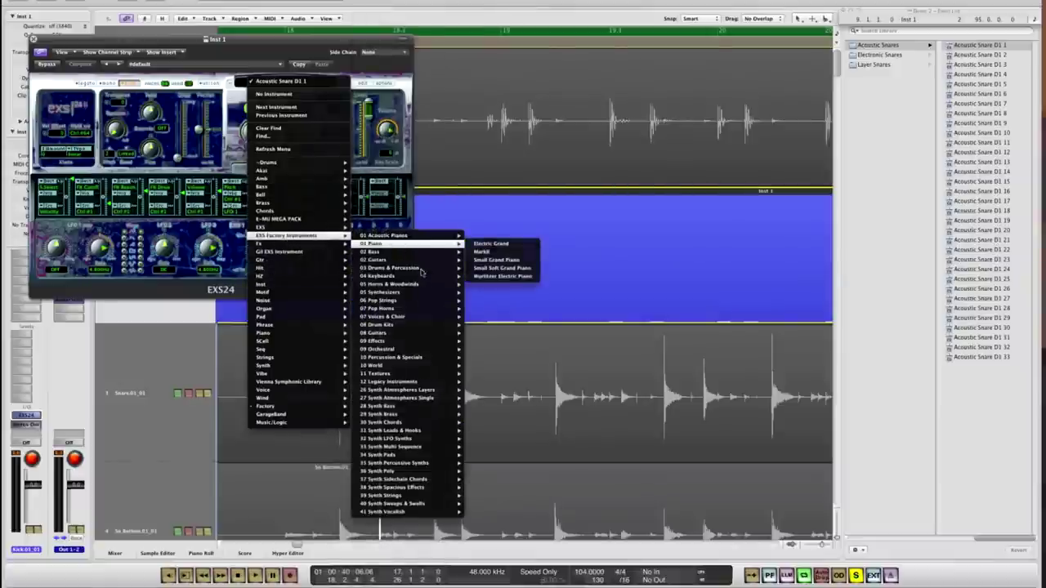
mouse_move(413, 262)
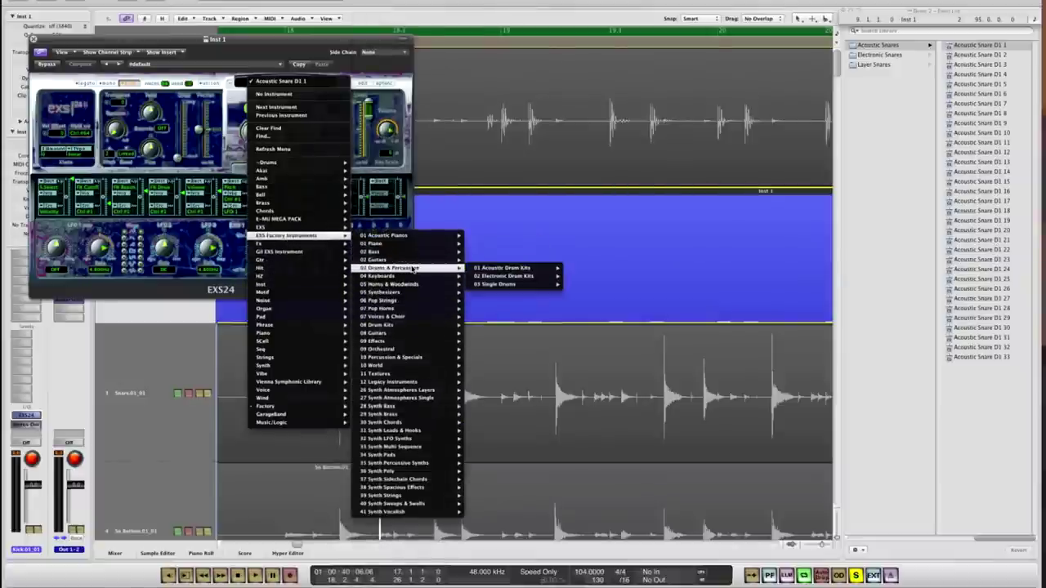
mouse_move(513, 269)
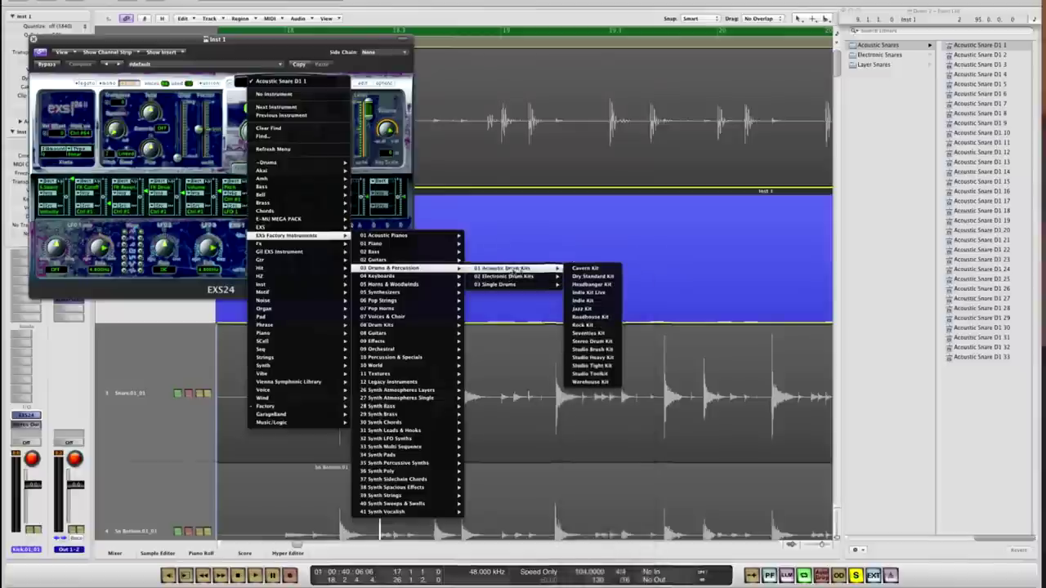
left_click(584, 269)
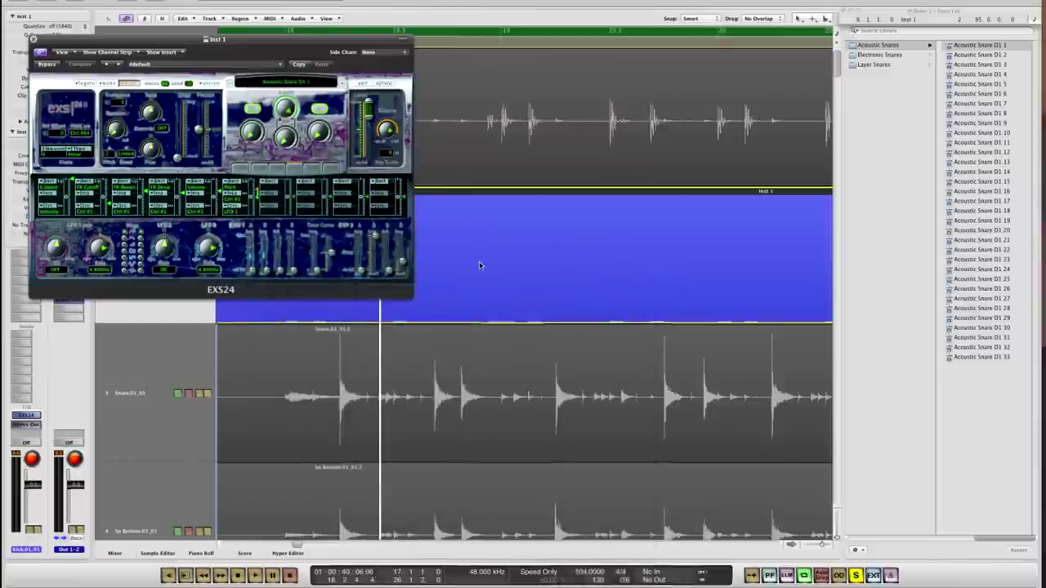
In the Piano Roll, raise all C1 trigger notes of the Inst 1 region to velocity 127, then close it
double_click(473, 272)
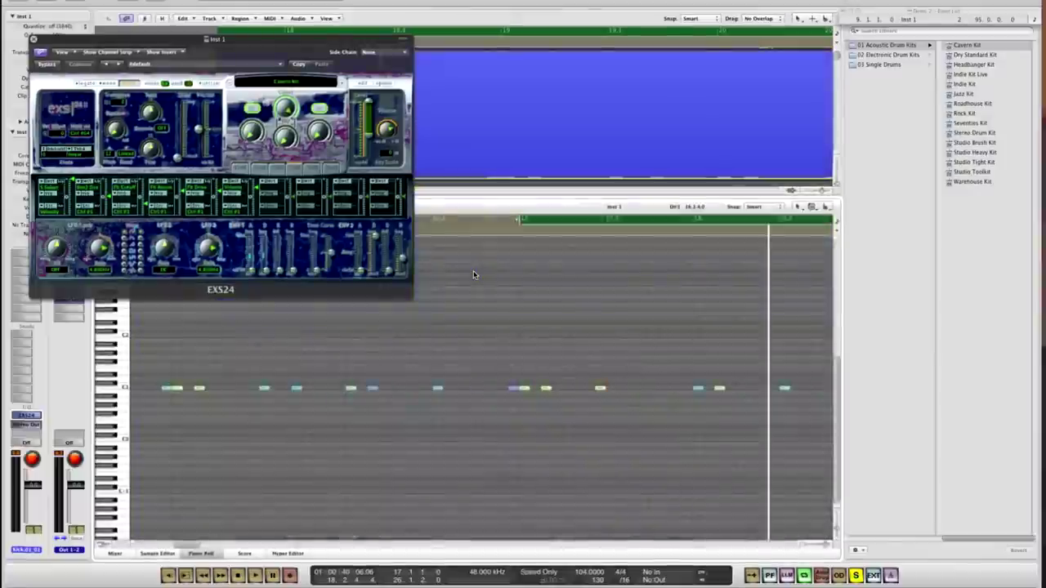
left_click(121, 391)
key("space")
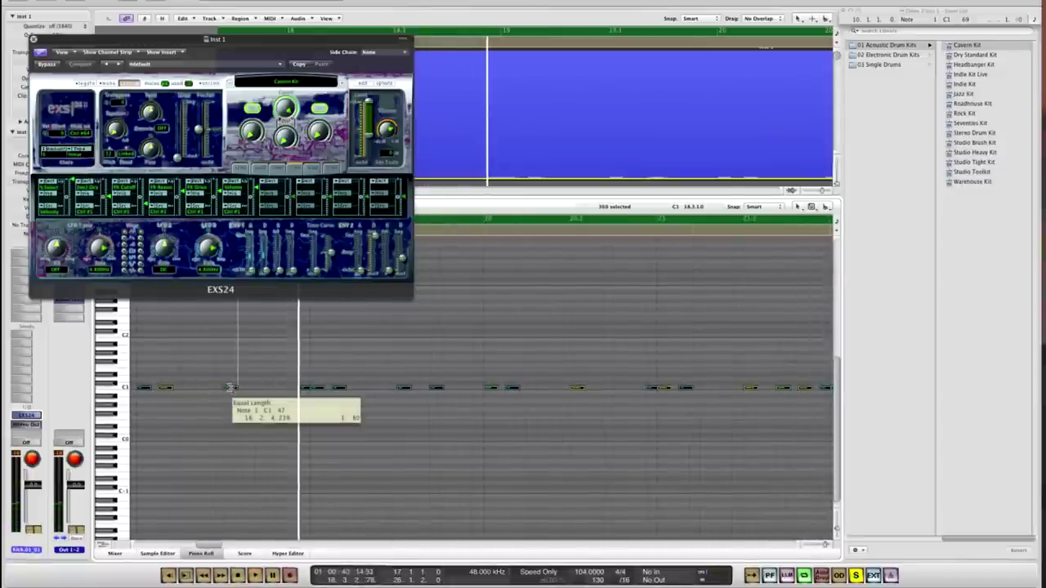
left_click_drag(230, 392, 240, 351)
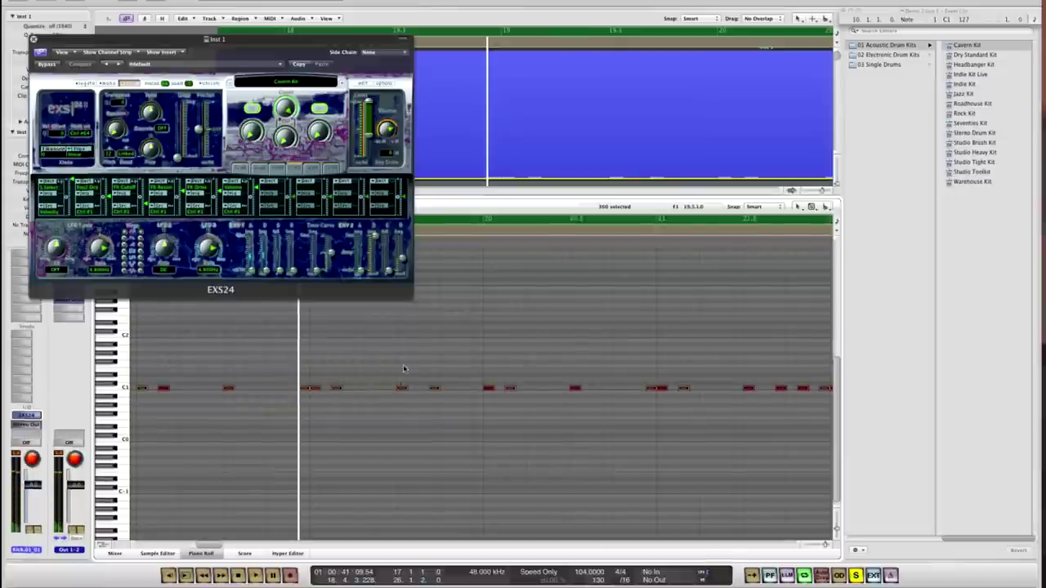
scroll(403, 365, "right", 10)
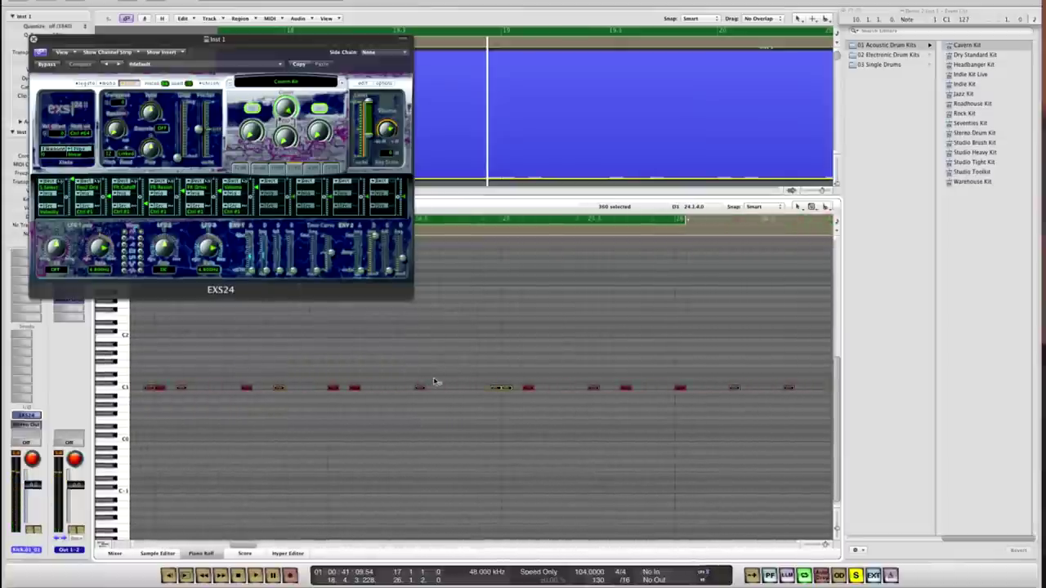
scroll(436, 382, "right", 5)
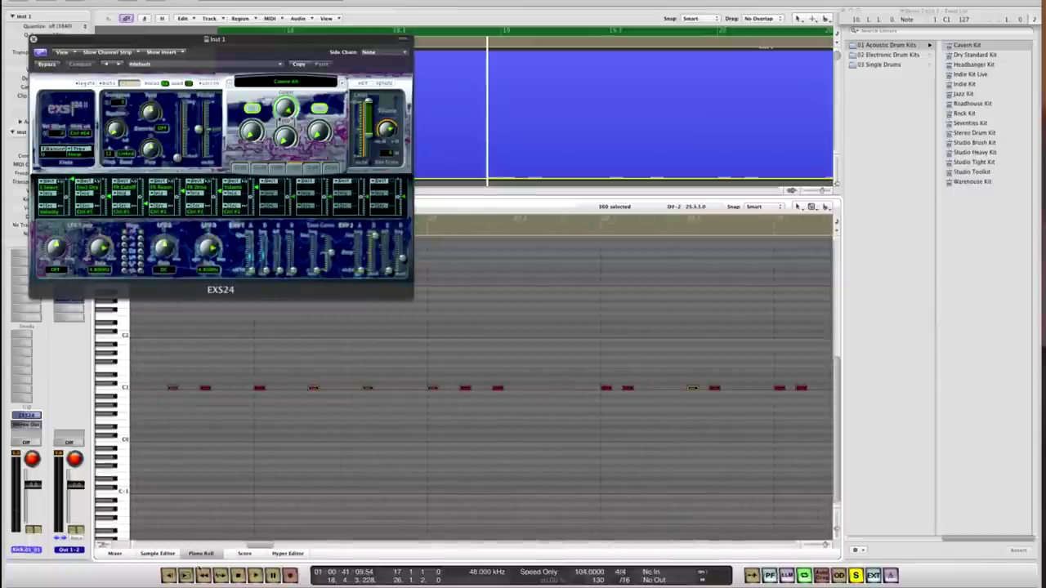
left_click(210, 556)
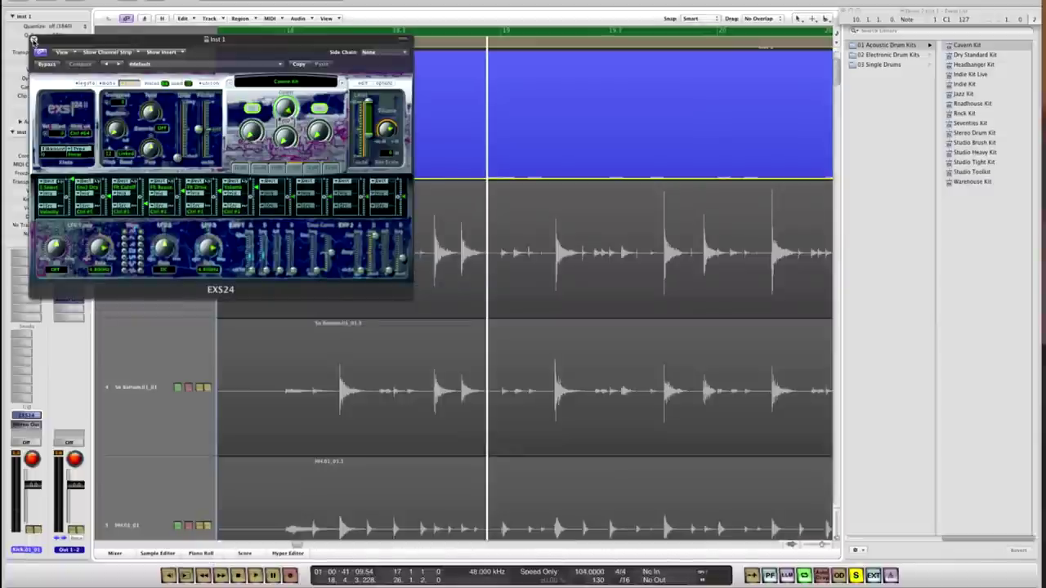
Close the EXS24 window, zoom to fit the whole arrangement, and restart playback from the cycle start
left_click(33, 39)
scroll(329, 156, "up", 3)
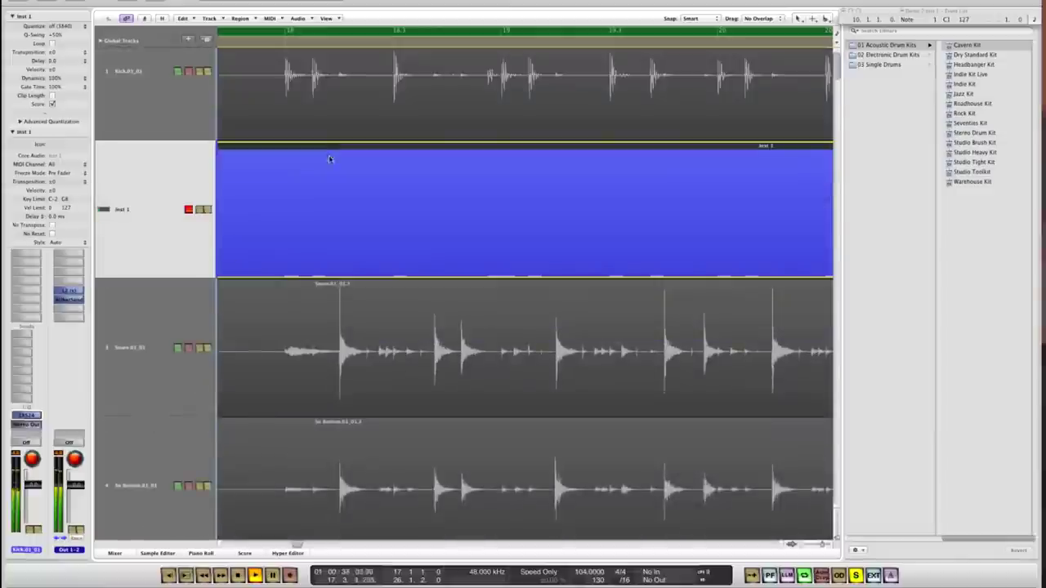
scroll(330, 161, "down", 5)
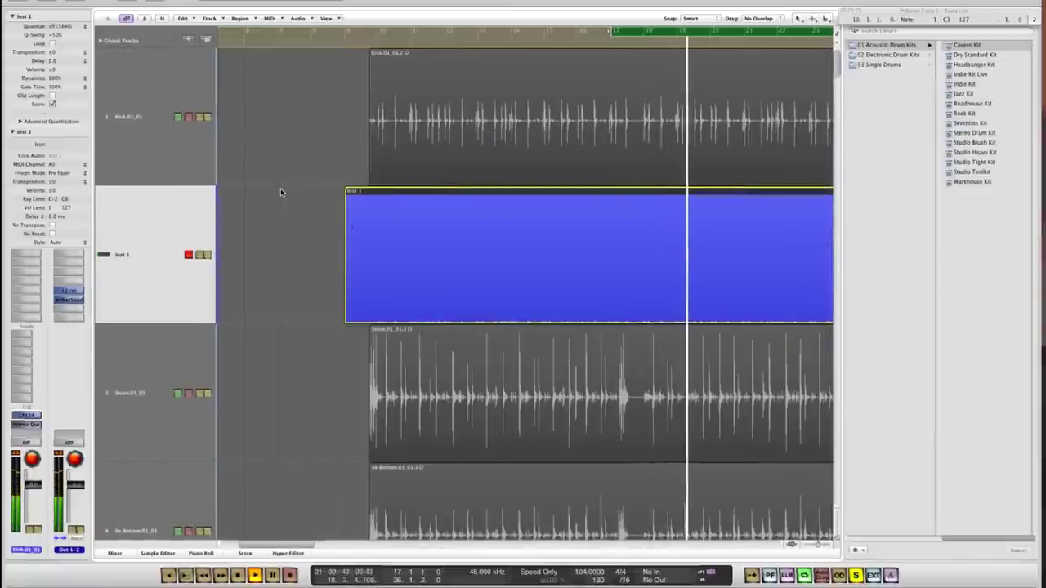
key("z")
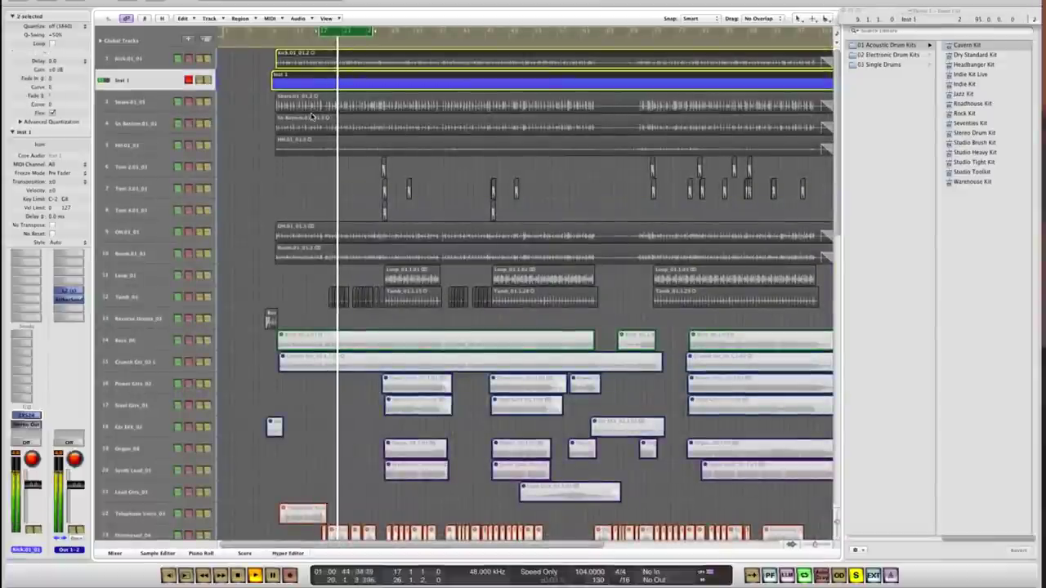
key("space")
key("space")
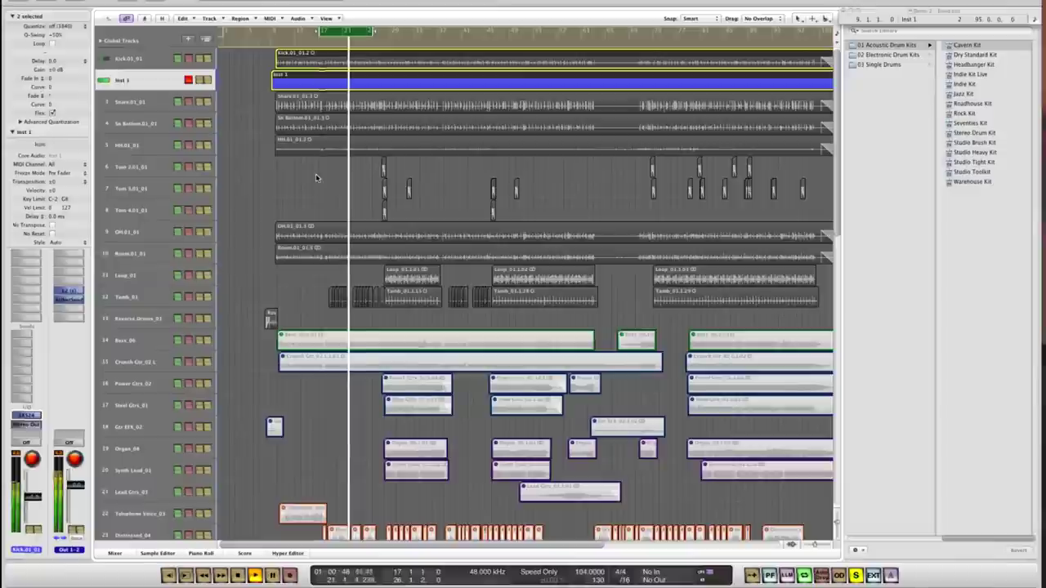
Apply Drum Replacement/Doubling to the Snare.01_01 track with the instrument type set to Snare
left_click(134, 102)
left_click(209, 18)
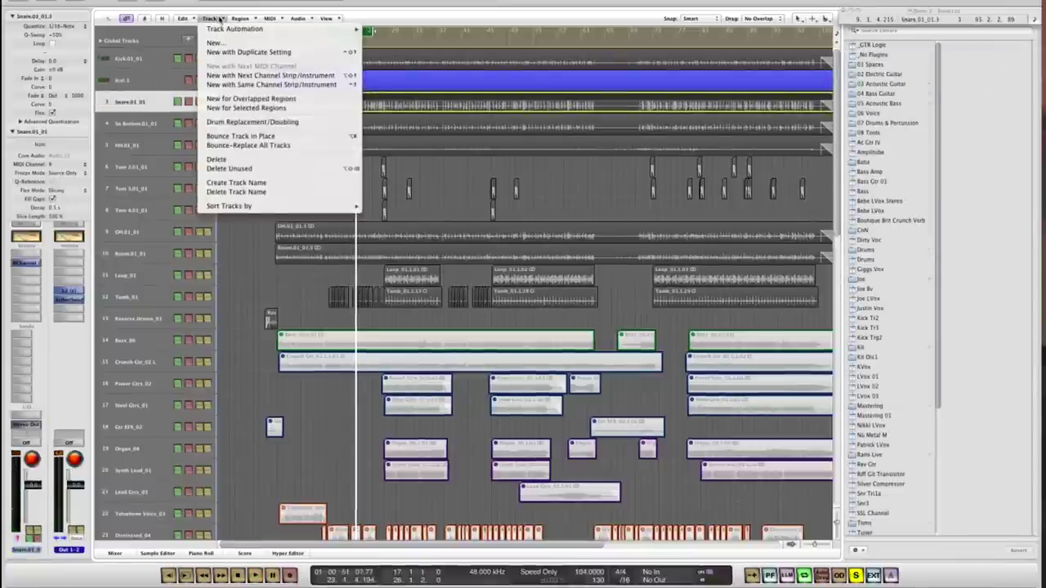
left_click(278, 122)
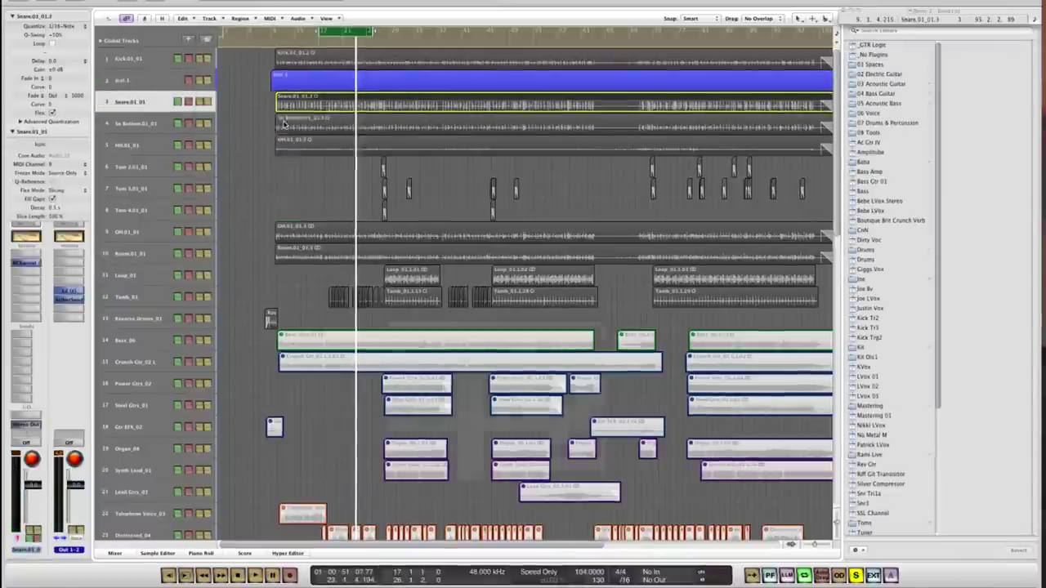
left_click(466, 339)
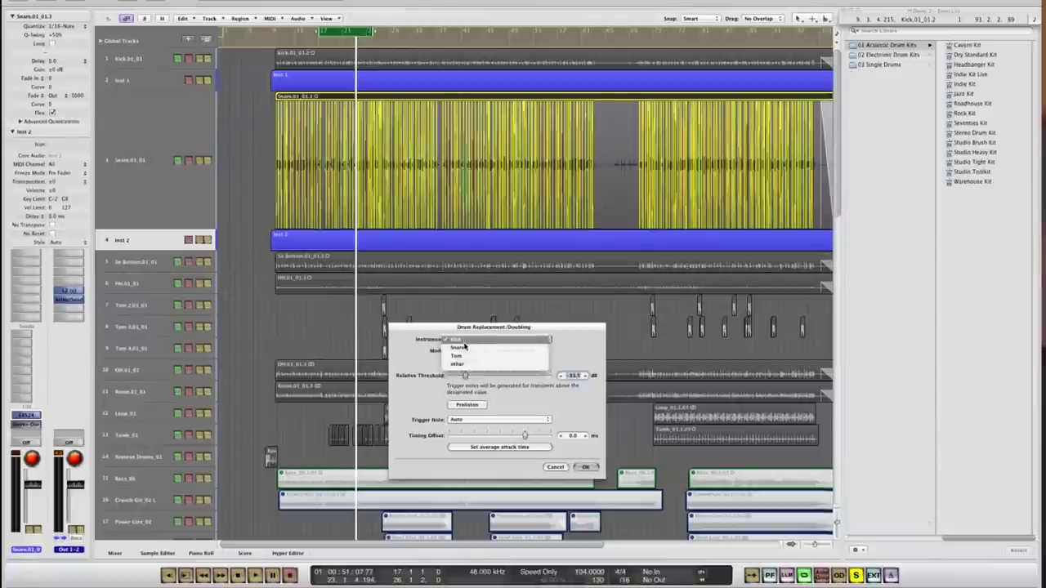
left_click(459, 347)
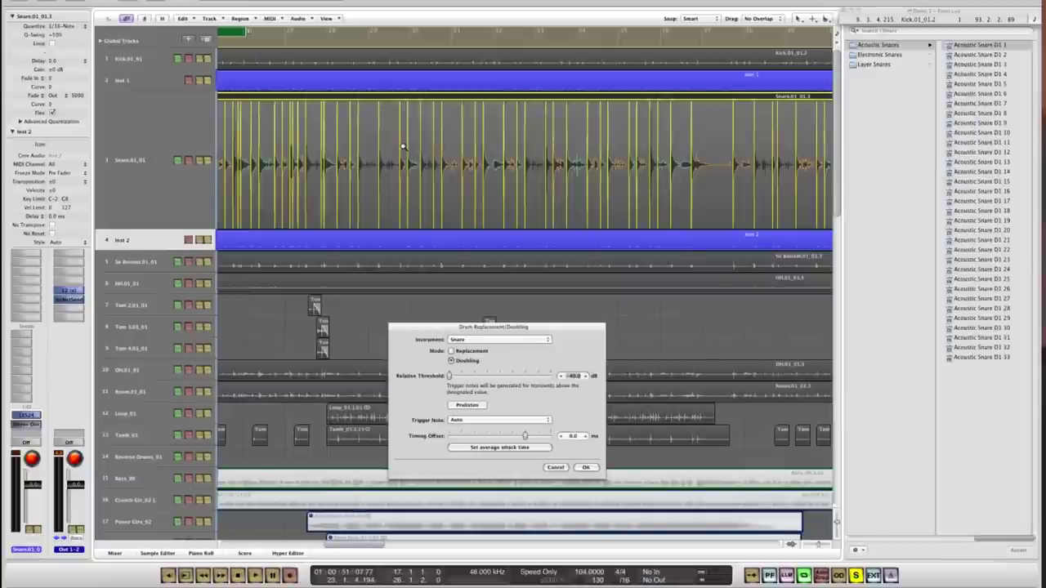
scroll(467, 176, "up", 5)
scroll(421, 184, "down", 5)
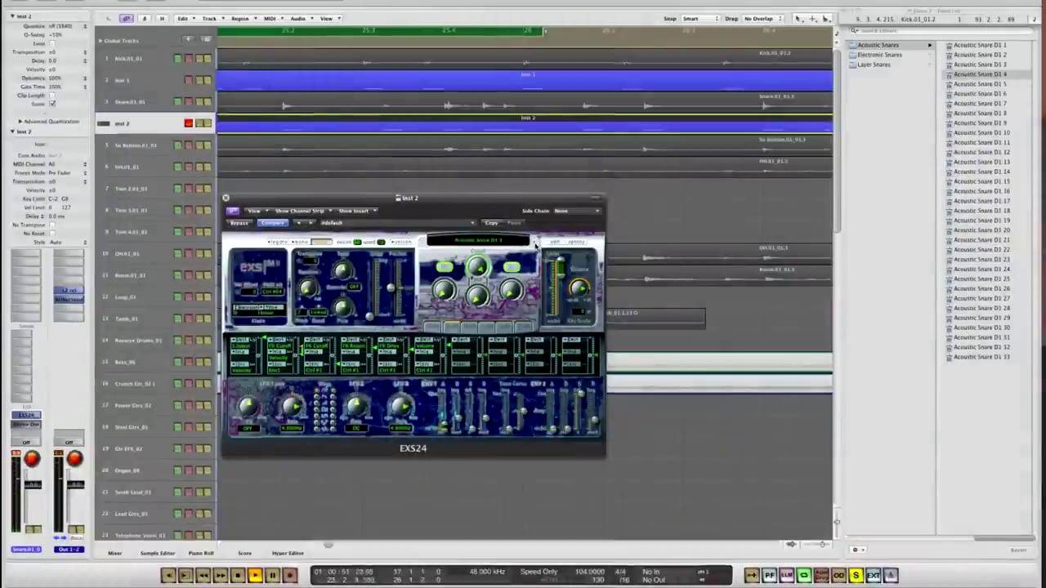
Audition successive Acoustic Snare samples in the Library up to Acoustic Snare D1 10
key("Down")
key("Down")
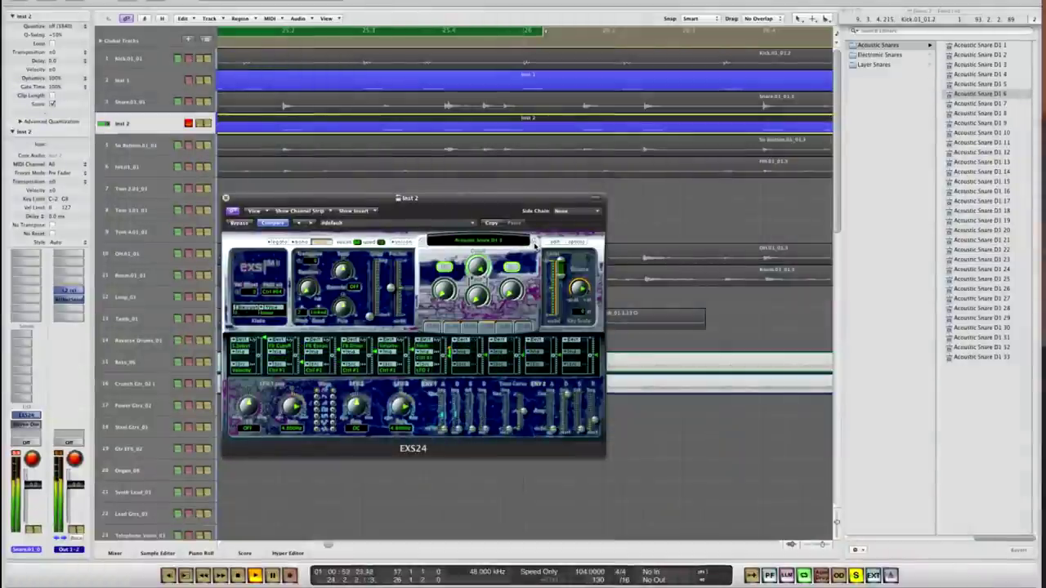
key("Down")
key("Down")
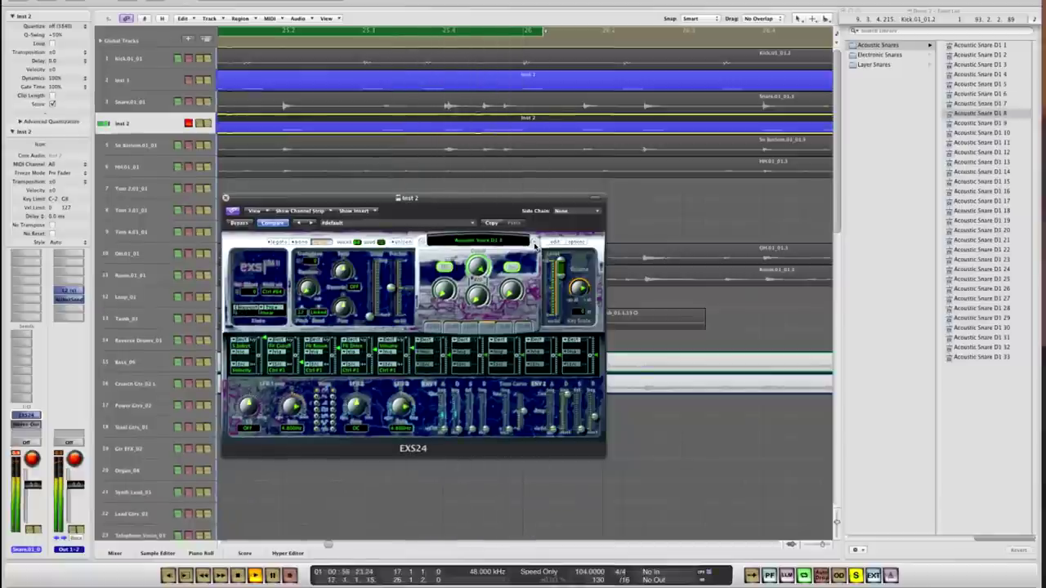
key("Down")
key("Down")
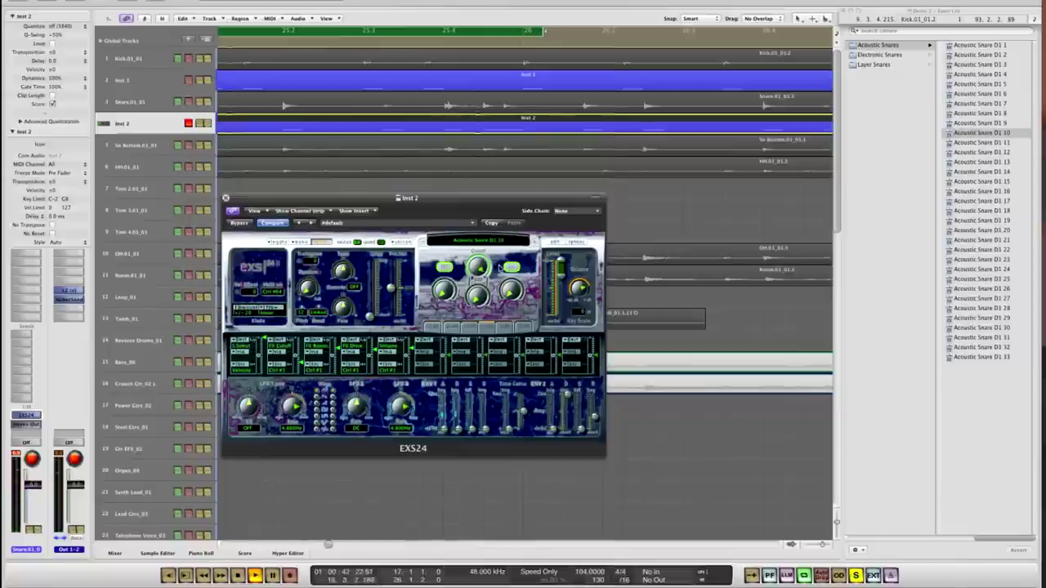
Select the Snare.01_01.3 and Inst 2 regions and raise the EXS24 Tune to +2
left_click(279, 106)
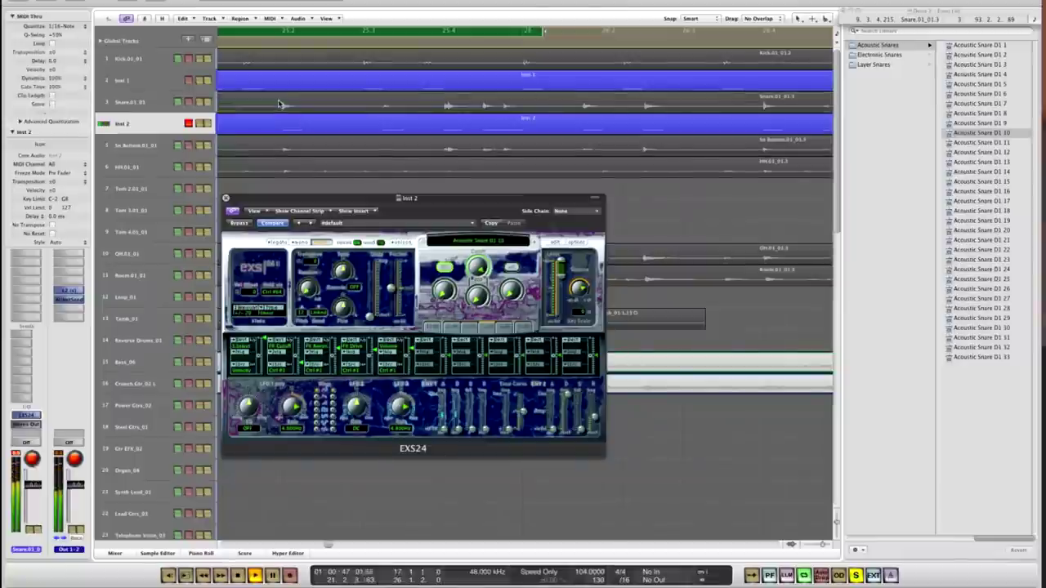
left_click(286, 110)
left_click(289, 128, "shift")
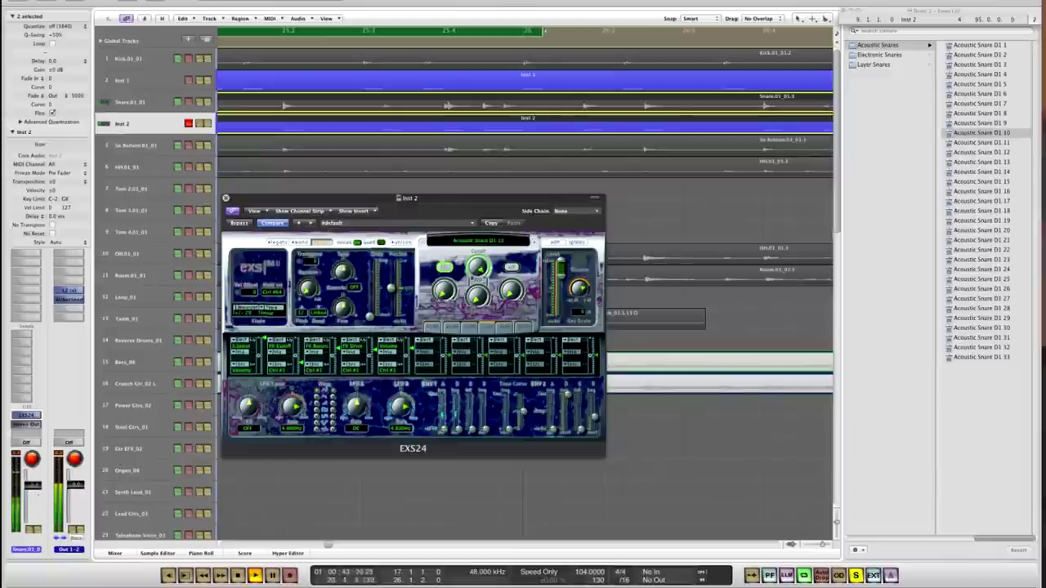
left_click_drag(347, 277, 348, 276)
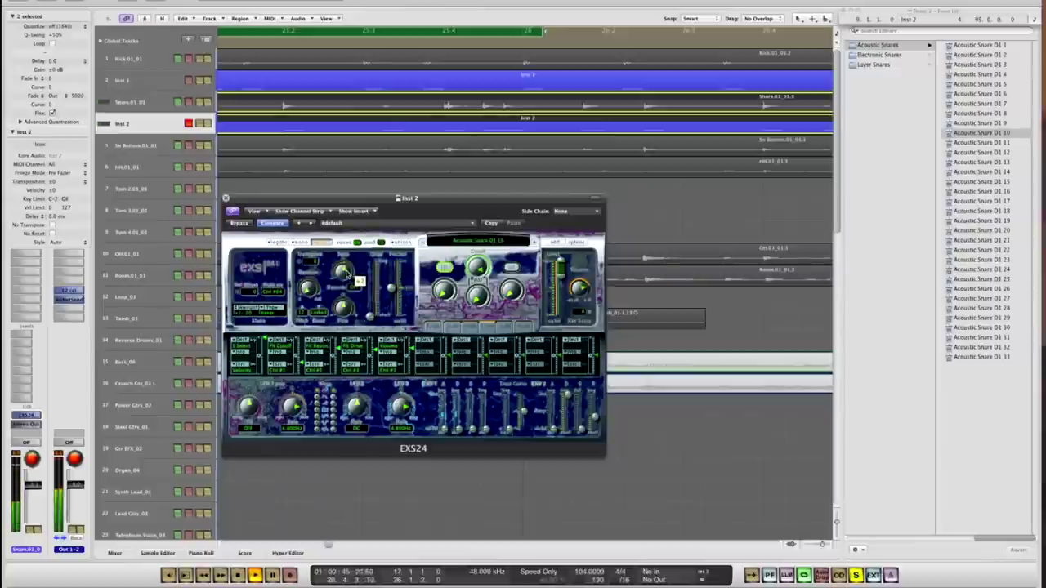